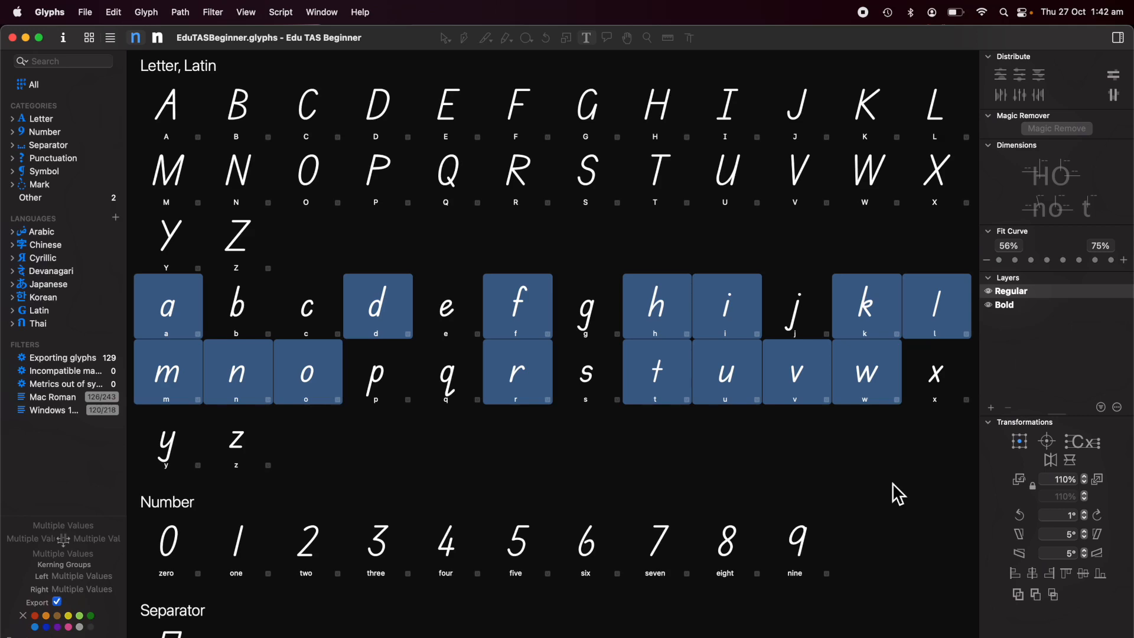
# Duplicate the selected lowercase glyphs a, d, f, h, i, k, l, m, n, o, r, t, u, v and w.
pyautogui.click(151, 12)
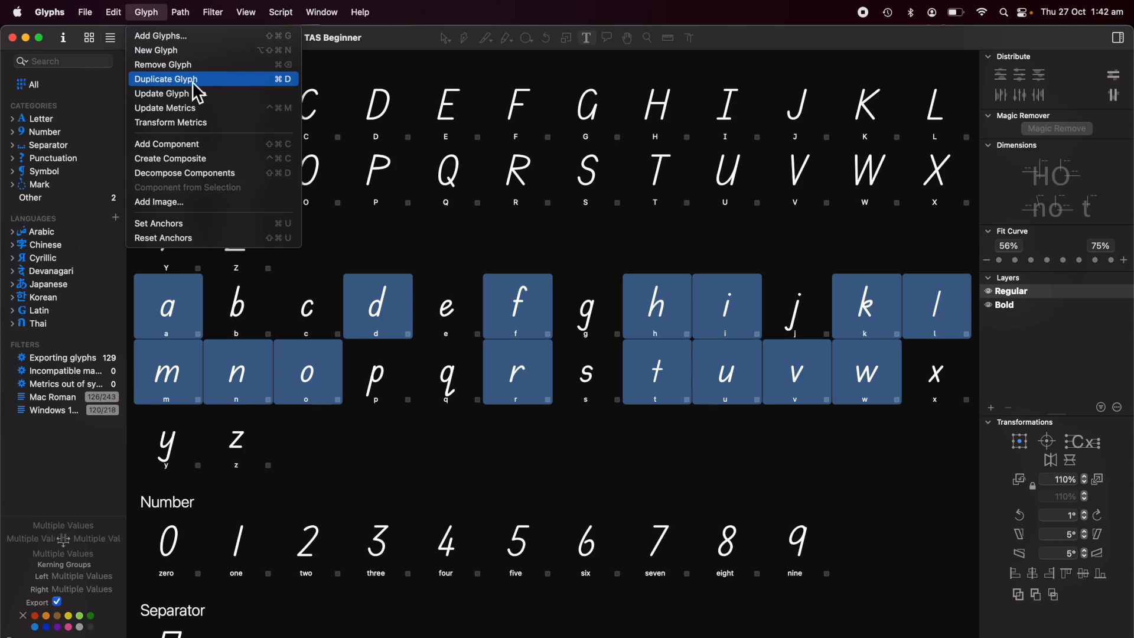
pyautogui.click(209, 82)
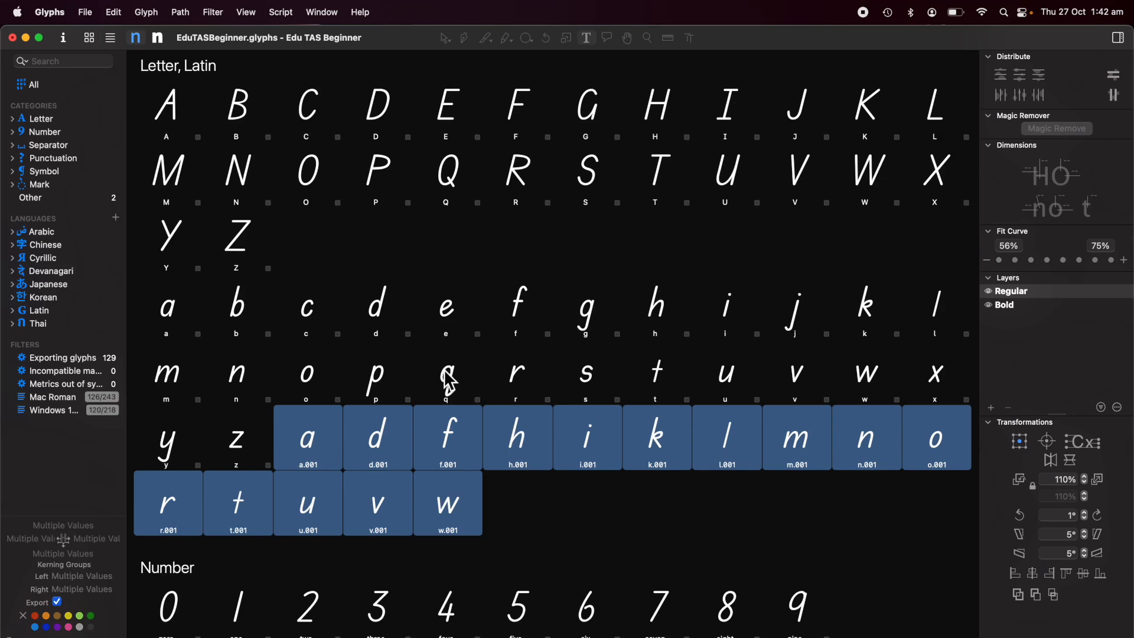
# Rename the duplicated glyphs by replacing .001 with .ss01 in their glyph names.
pyautogui.click(116, 15)
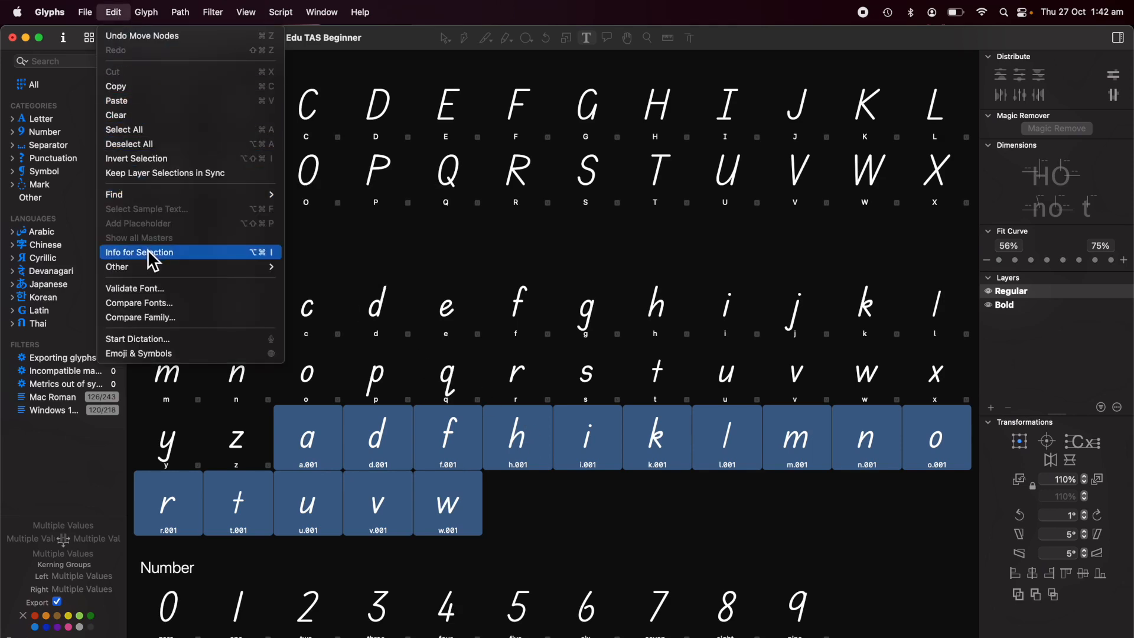
pyautogui.moveTo(249, 194)
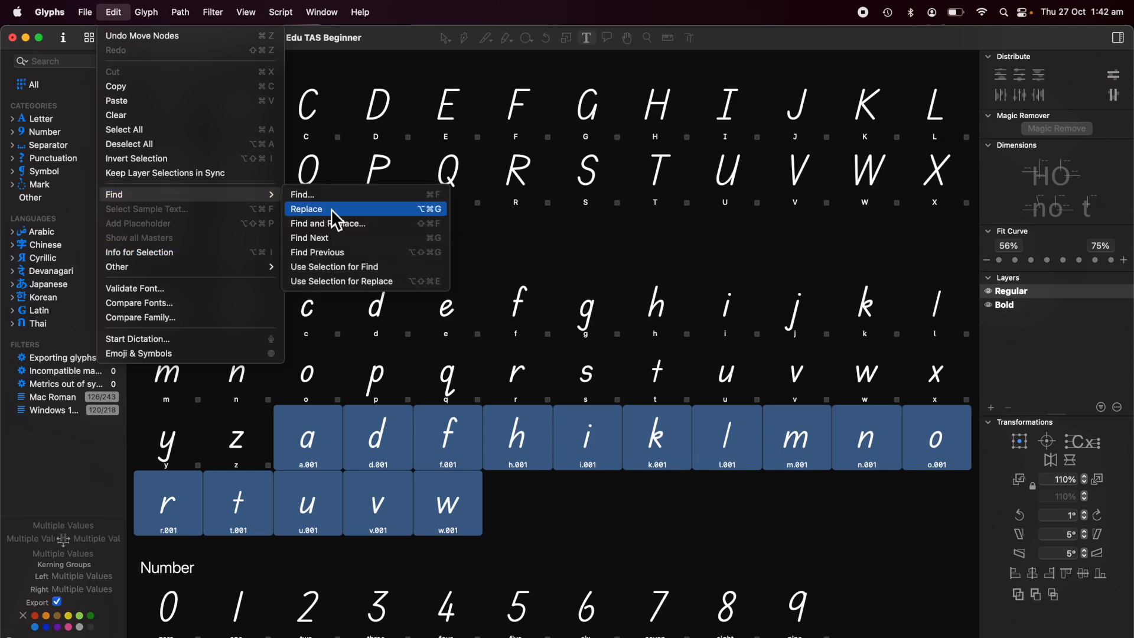
pyautogui.click(360, 224)
pyautogui.click(724, 254)
pyautogui.press('super+a')
pyautogui.press('BackSpace')
pyautogui.write('.001')
pyautogui.click(727, 275)
pyautogui.press('BackSpace')
pyautogui.write('1')
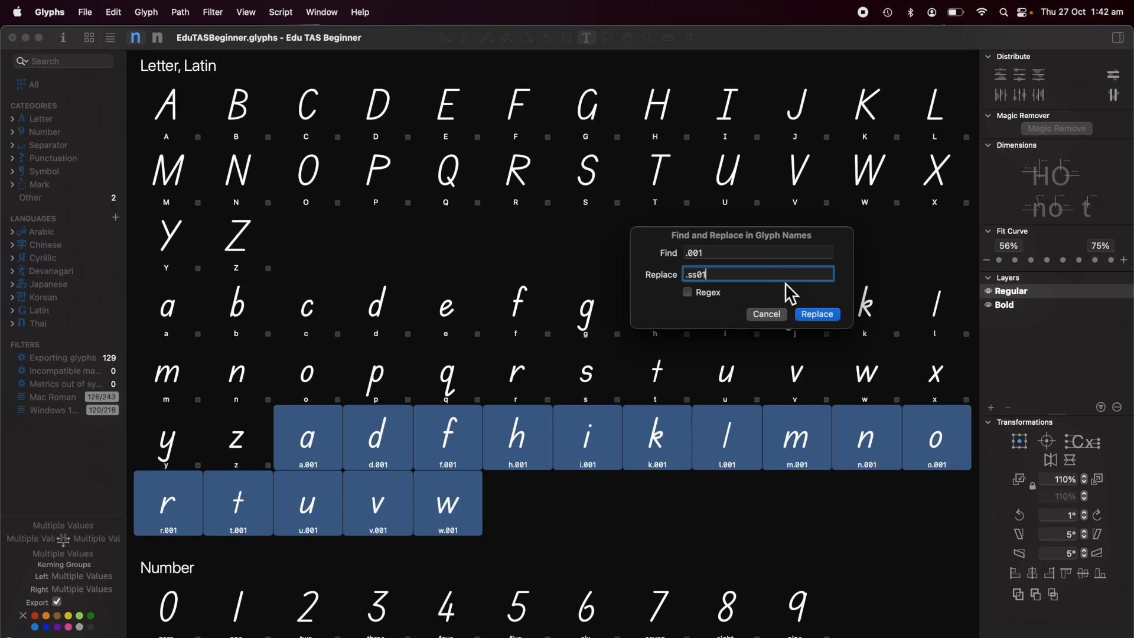
pyautogui.click(817, 315)
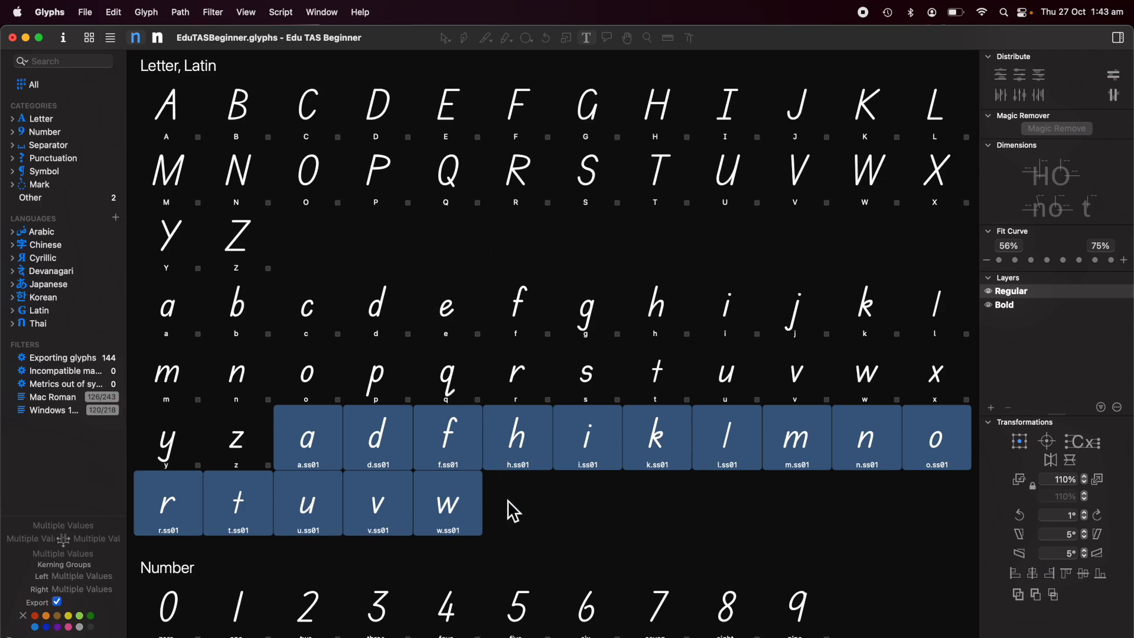
# Open the a.ss01 glyph and examine its outlines up close before returning to the font overview.
pyautogui.click(319, 455)
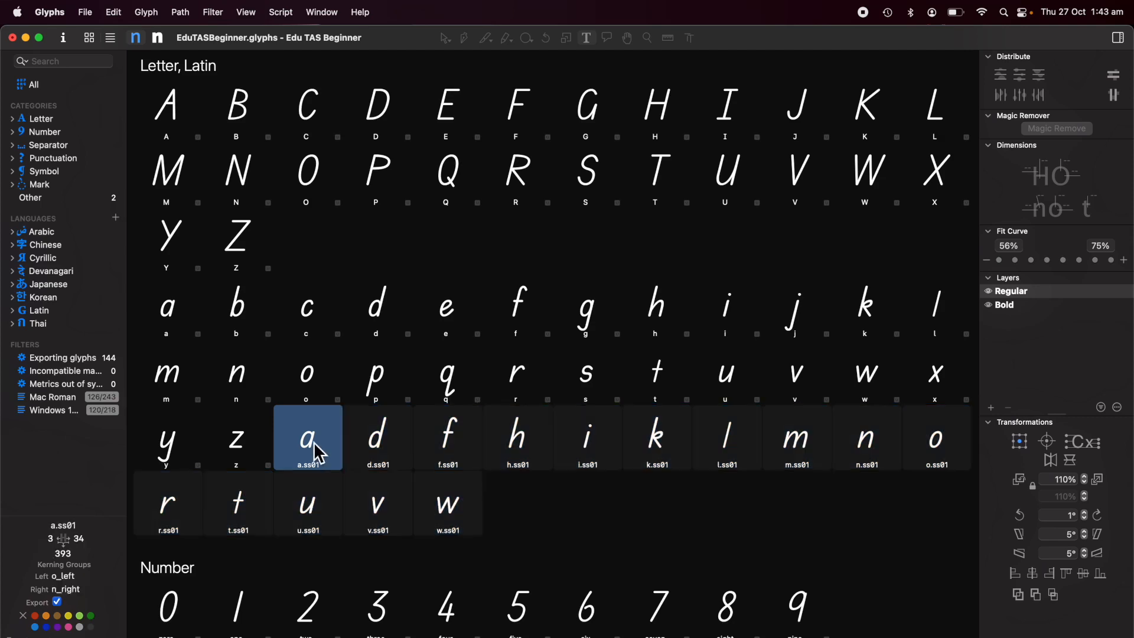
pyautogui.doubleClick(319, 454)
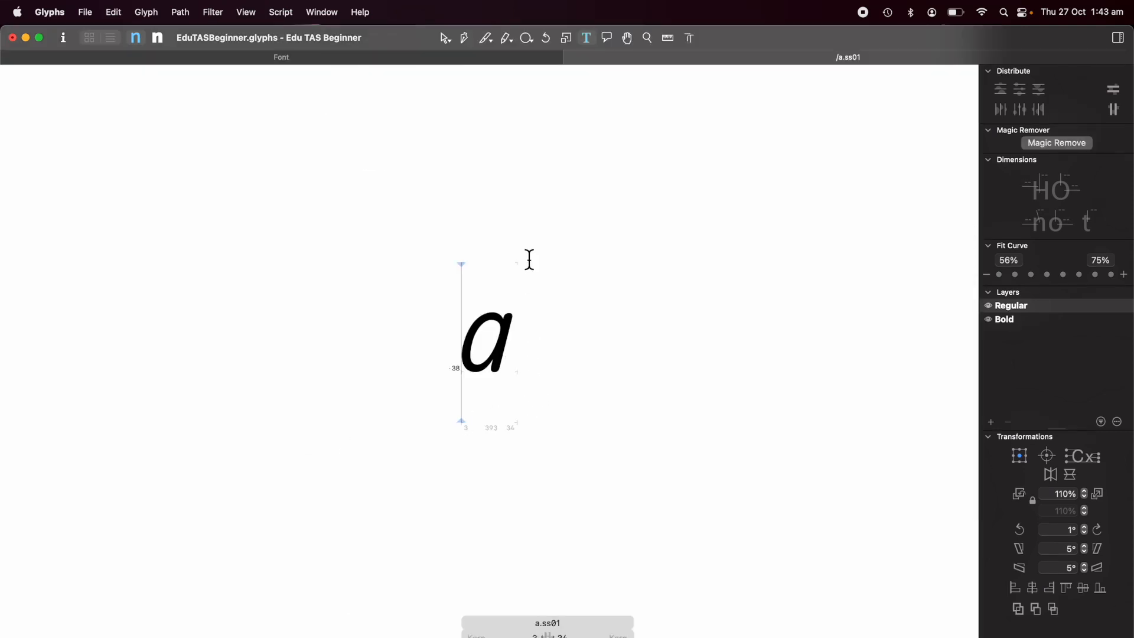
pyautogui.click(446, 39)
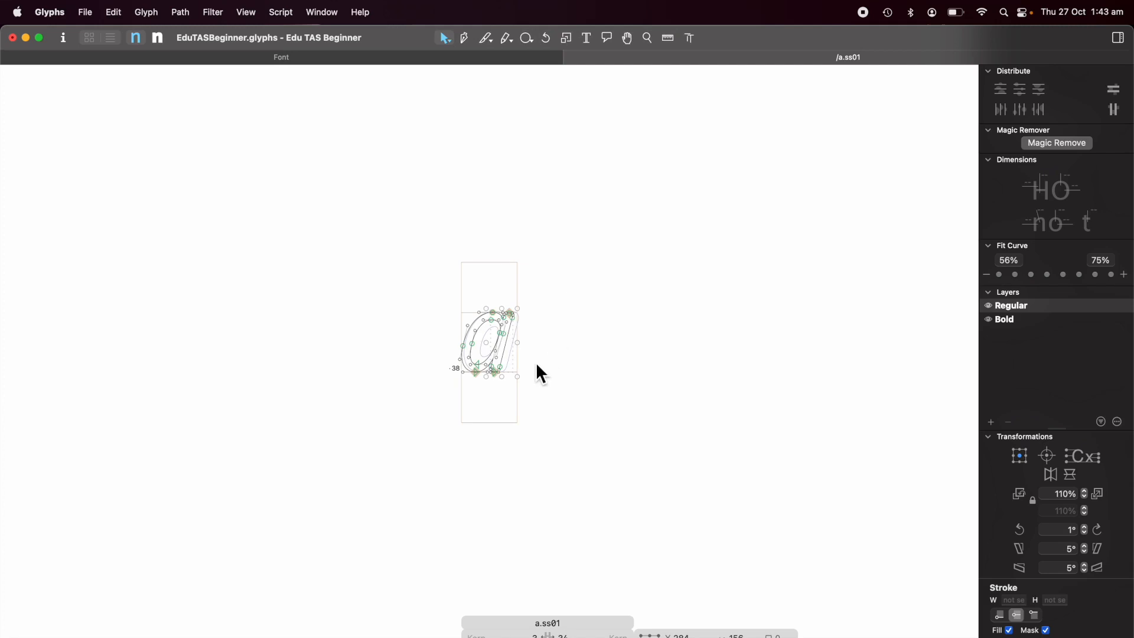
pyautogui.scroll(10, 532, 358)
pyautogui.hscroll(-5, 532, 358)
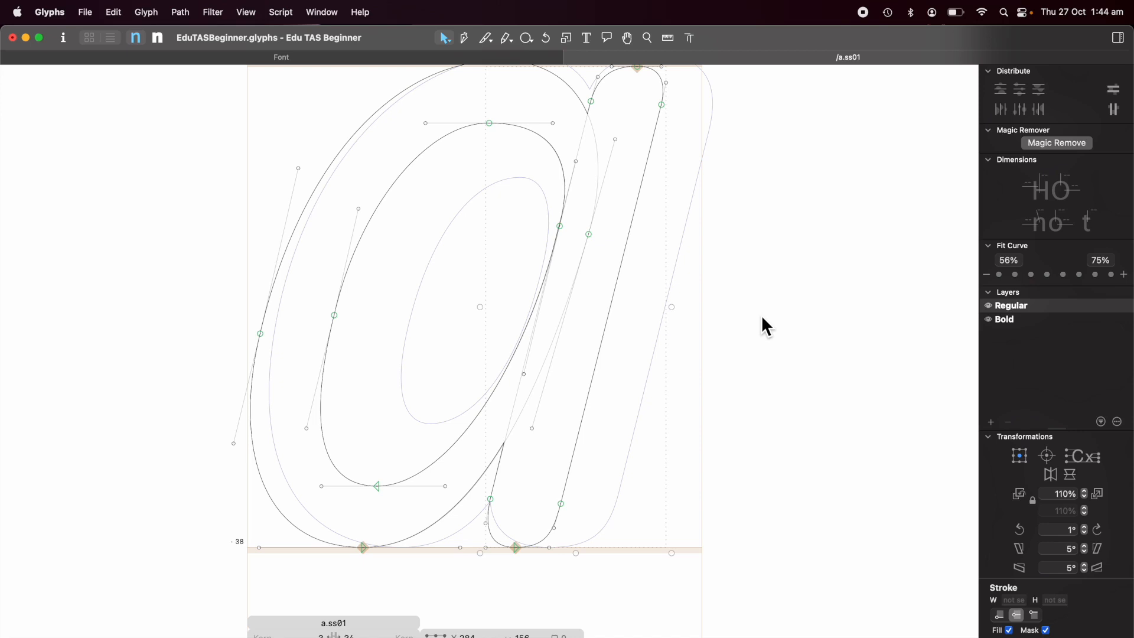
pyautogui.click(573, 58)
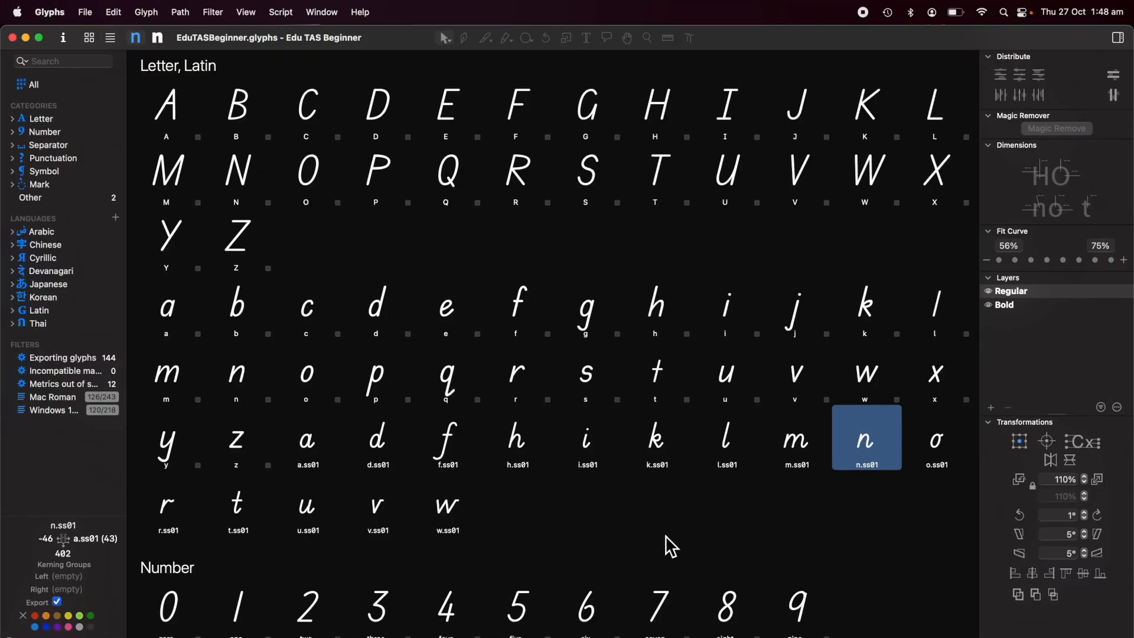
# Select all the .ss01 glyphs and update the font's OpenType features automatically in Font Info.
pyautogui.click(313, 453)
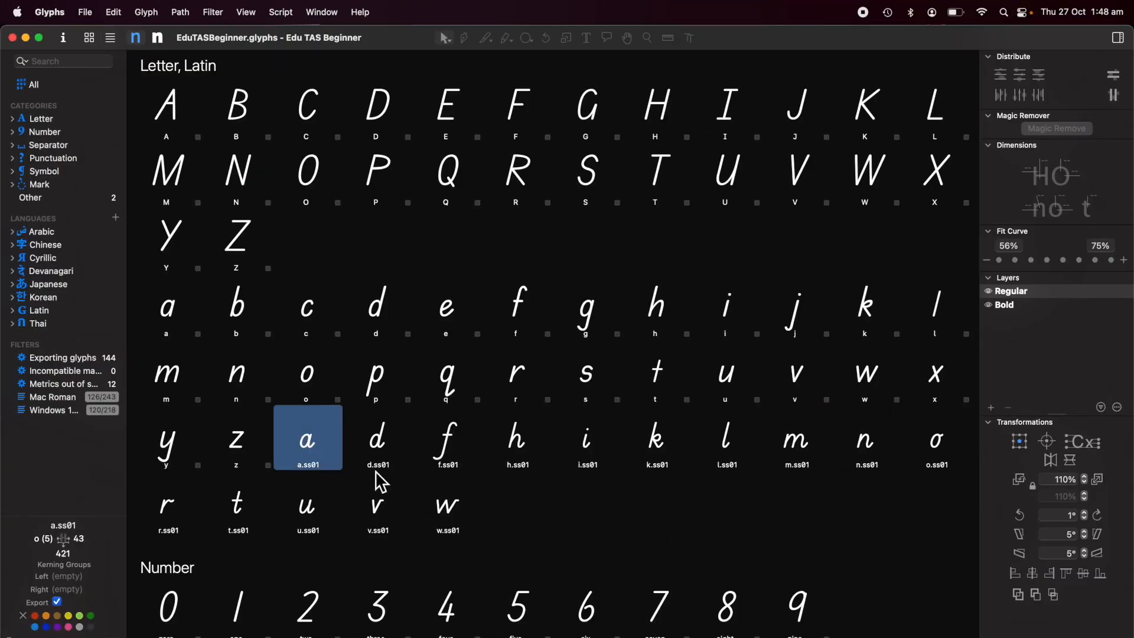
pyautogui.keyDown('shift'); pyautogui.click(449, 508); pyautogui.keyUp('shift')
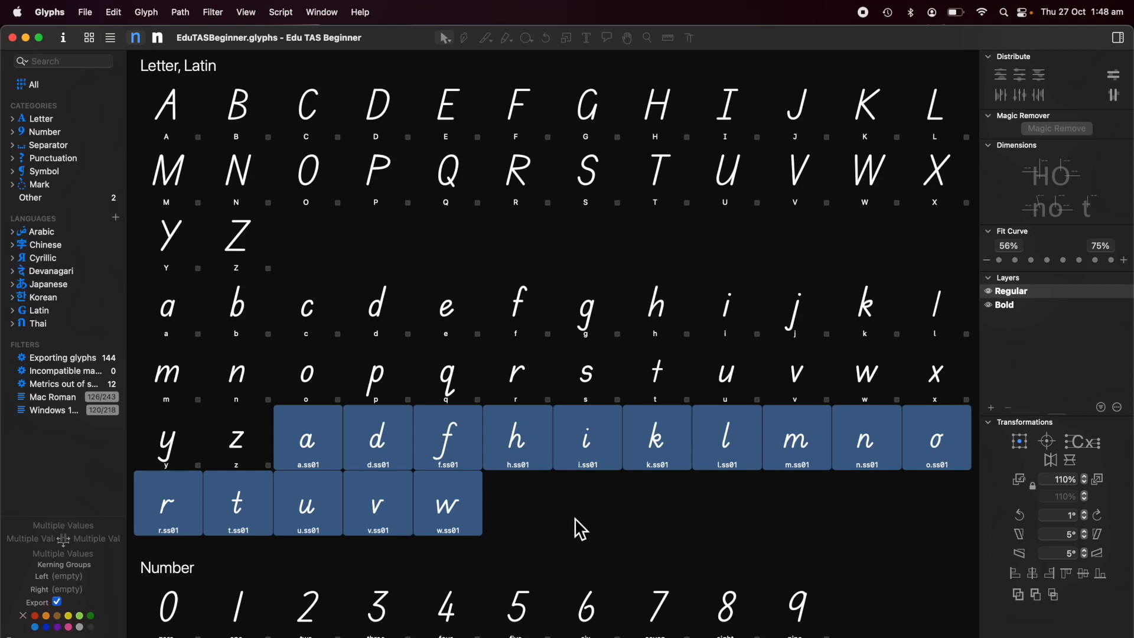
pyautogui.click(64, 39)
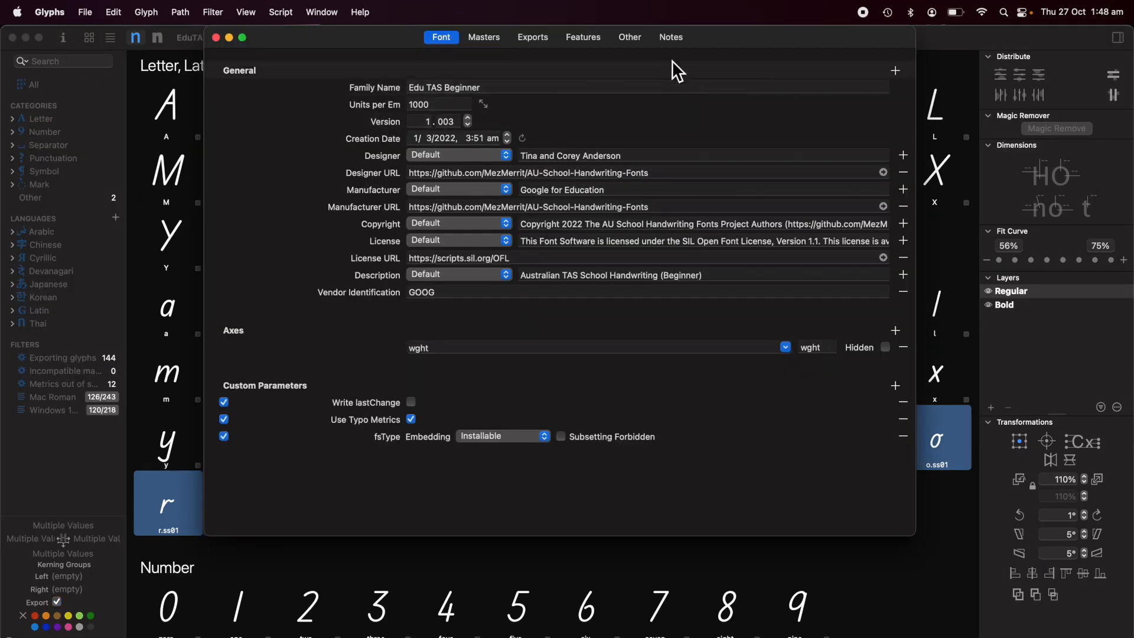
pyautogui.click(585, 38)
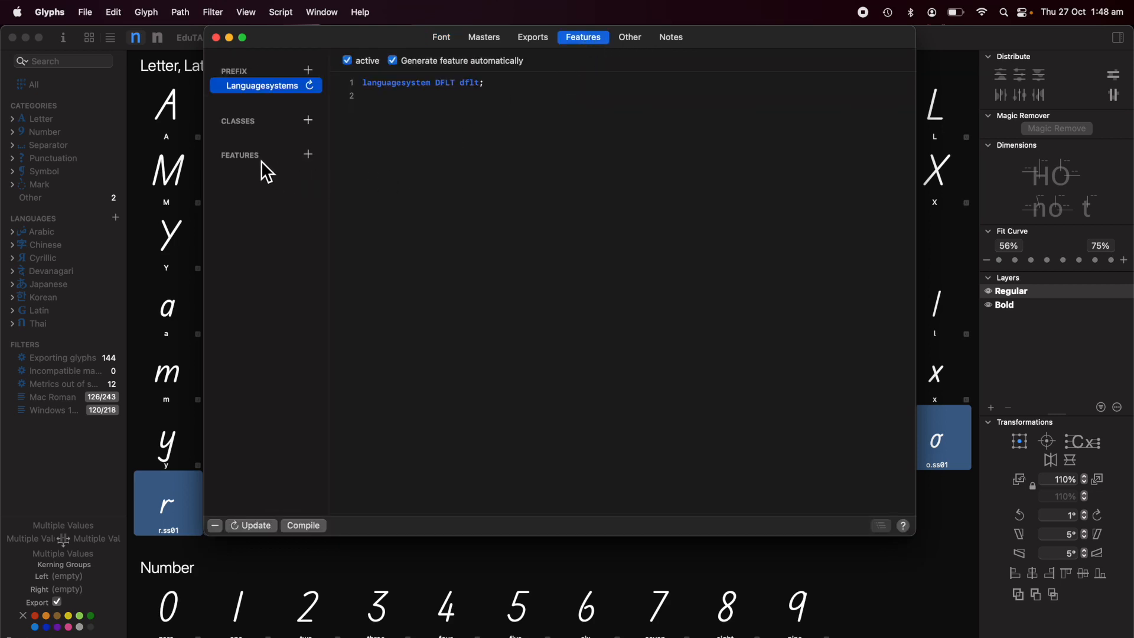
pyautogui.click(260, 527)
pyautogui.click(271, 171)
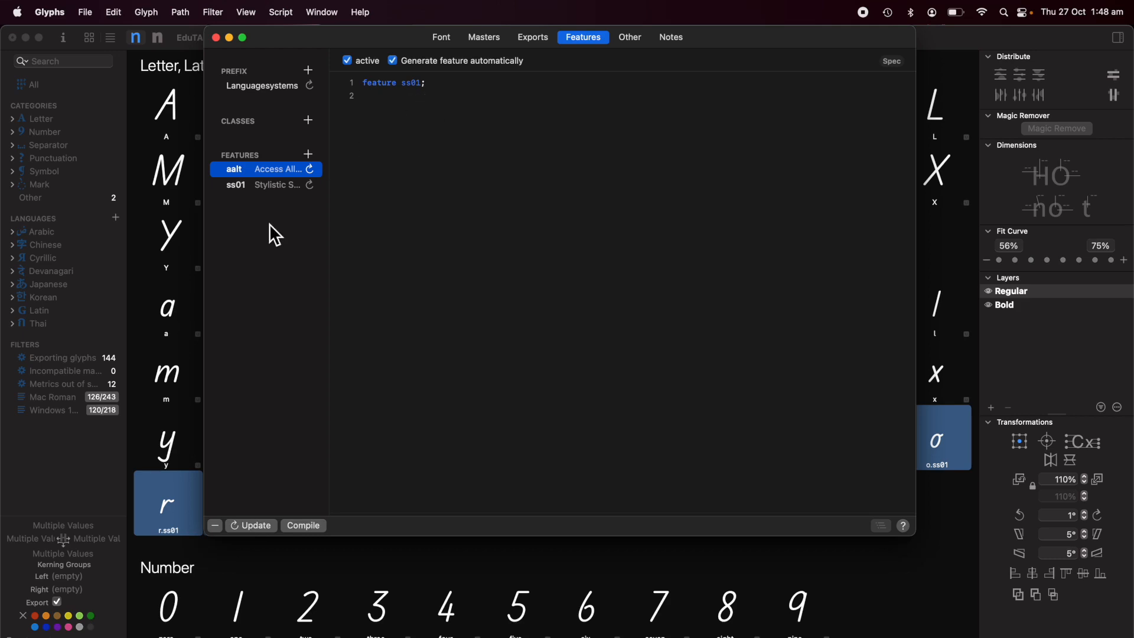
# Review the generated ss01 feature code and close Font Info.
pyautogui.click(269, 191)
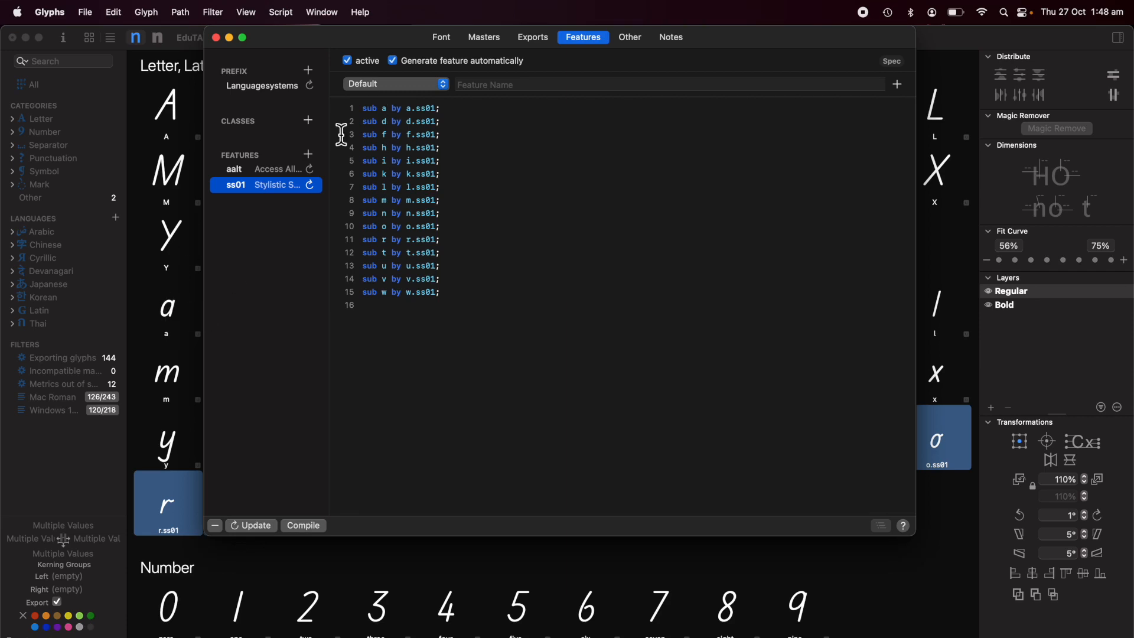
pyautogui.click(461, 115)
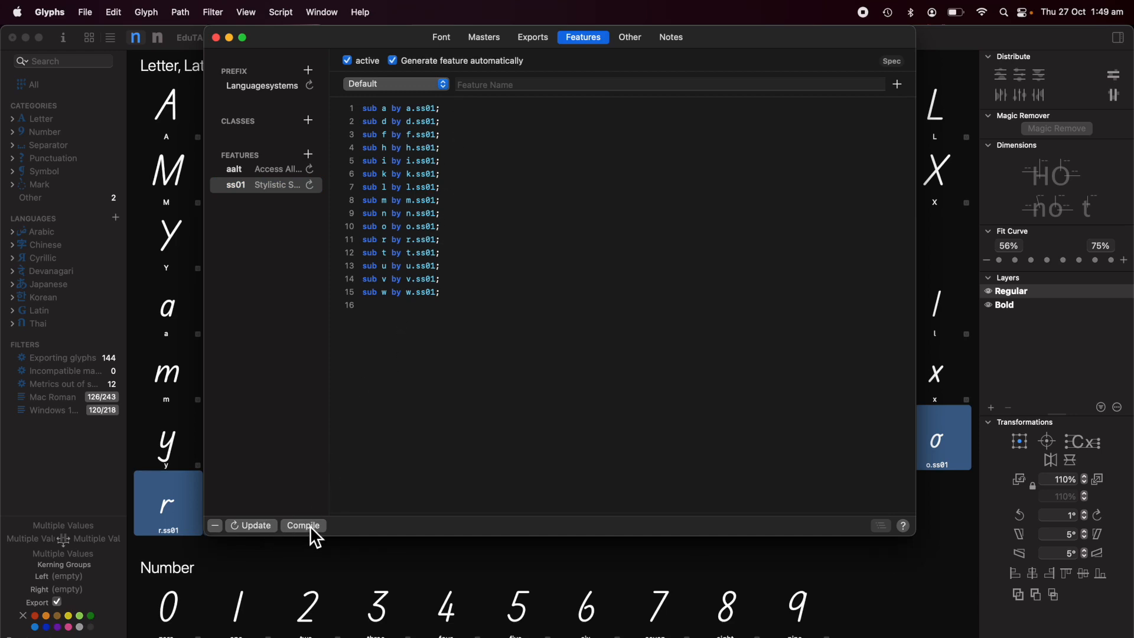
pyautogui.click(216, 40)
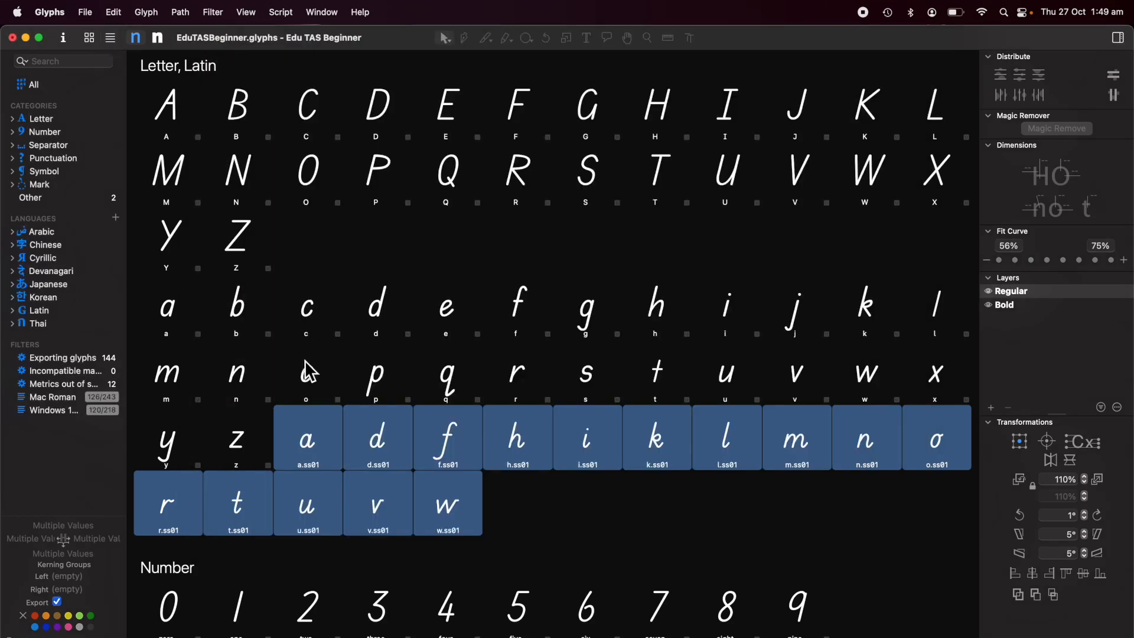
# Open lowercase a to z in an edit tab and preview them with the ss01 Stylistic Set 1 feature.
pyautogui.click(338, 459)
pyautogui.click(172, 317)
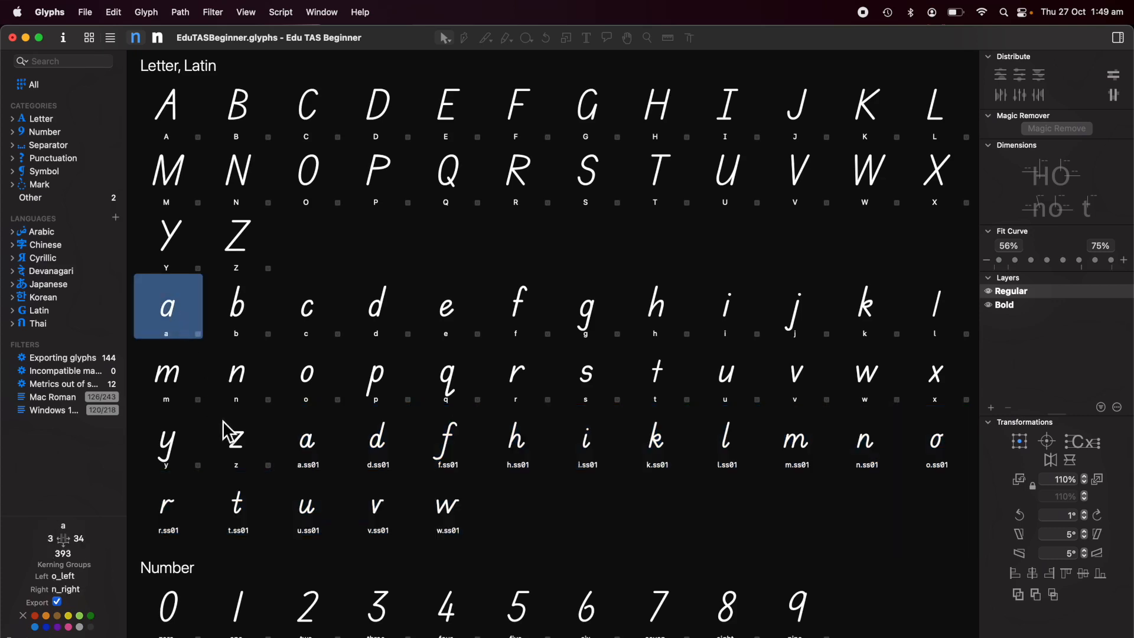
pyautogui.keyDown('shift'); pyautogui.click(243, 447); pyautogui.keyUp('shift')
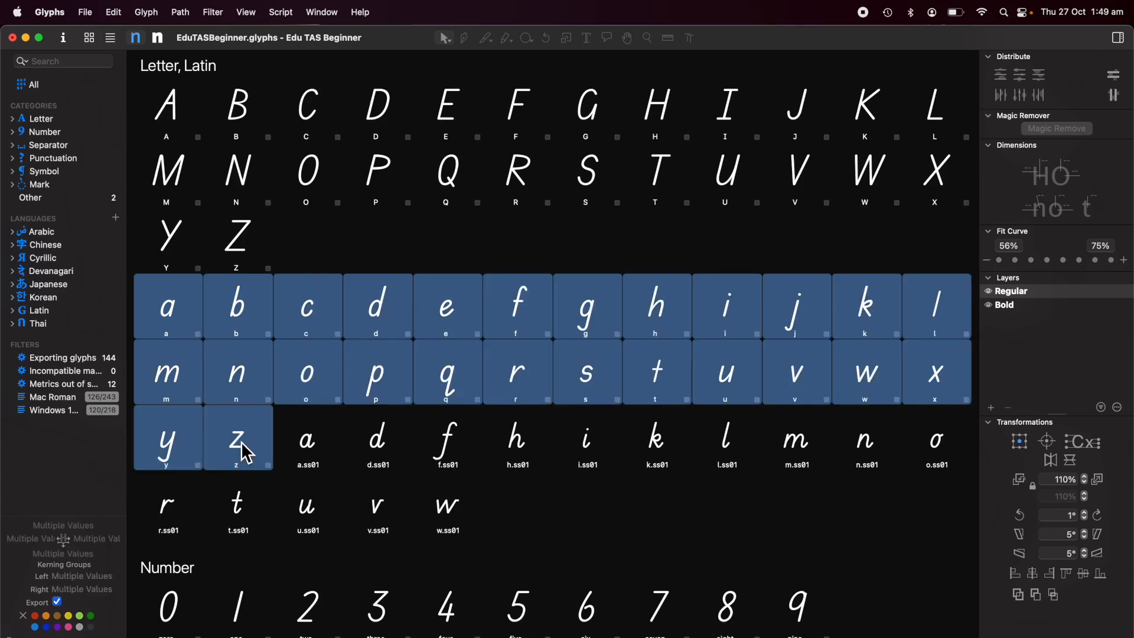
pyautogui.doubleClick(172, 323)
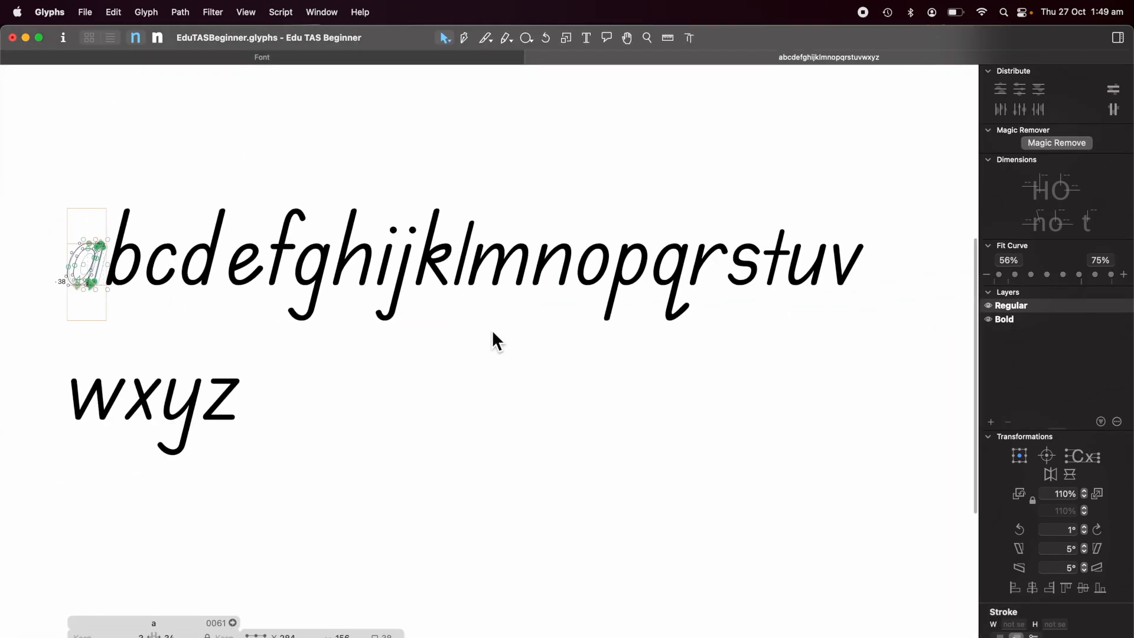
pyautogui.press('t')
pyautogui.click(391, 402)
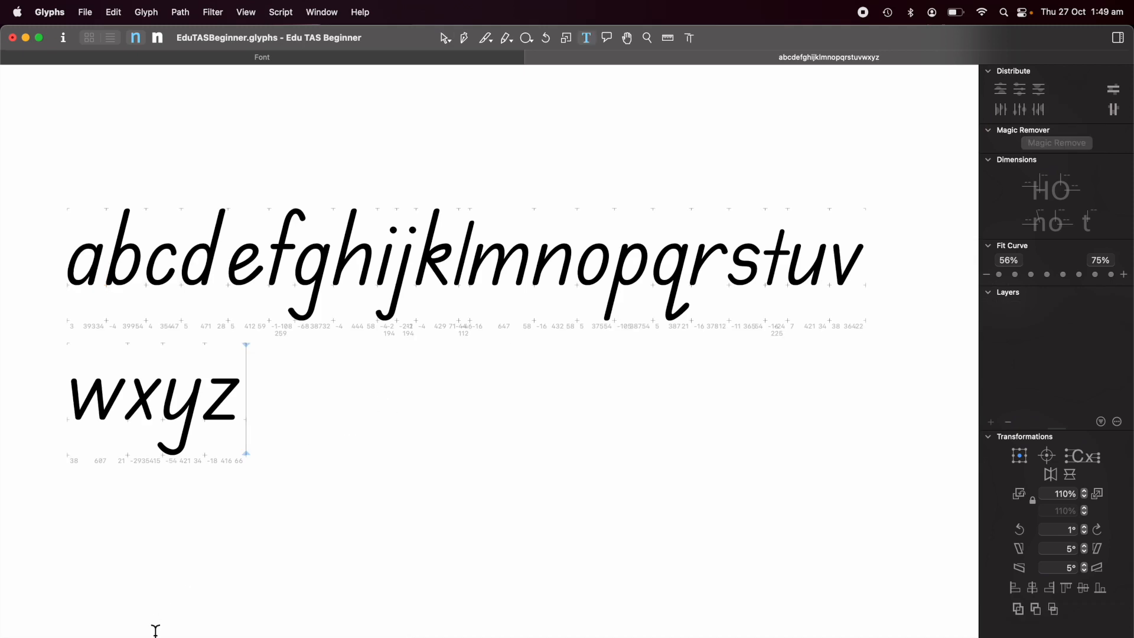
pyautogui.click(55, 628)
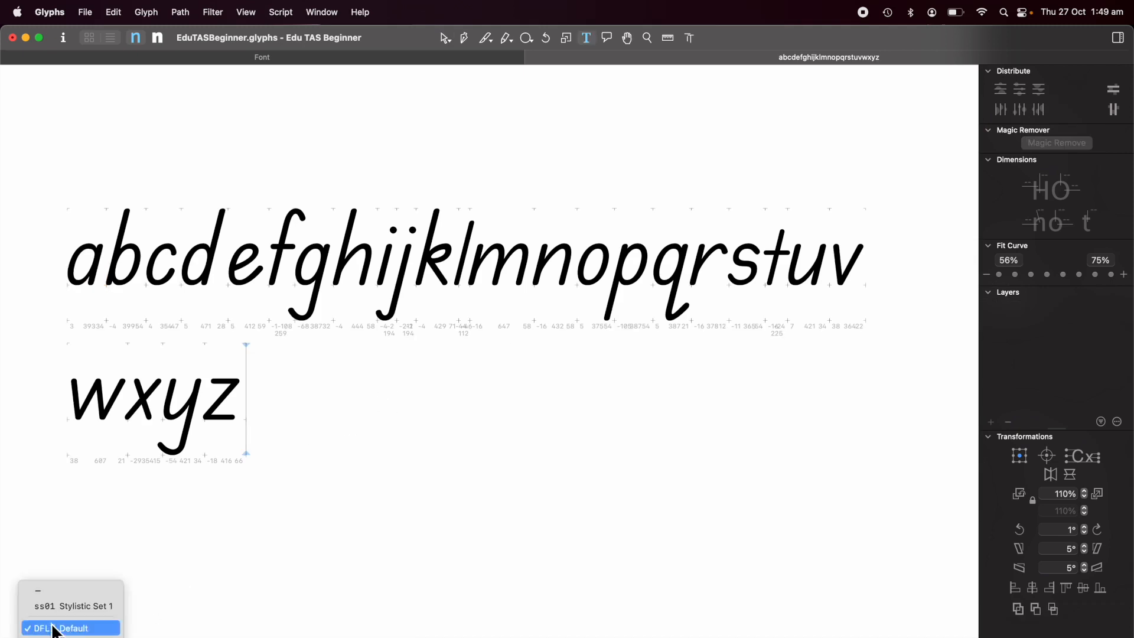
pyautogui.click(63, 607)
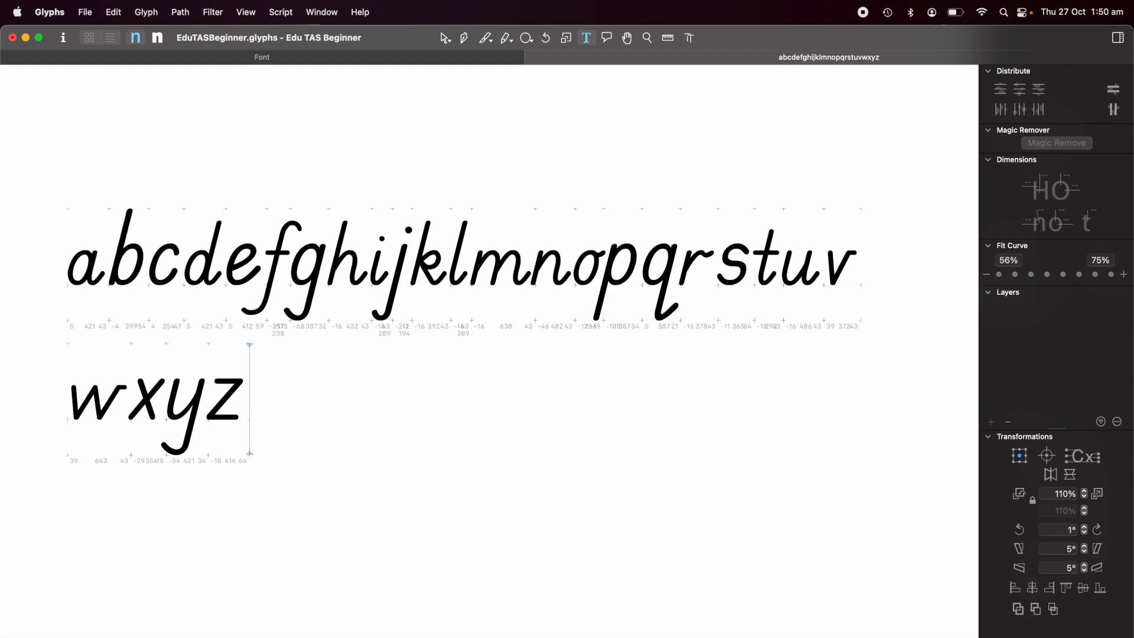
# Switch the ss01 preview off and return to the font overview.
pyautogui.click(59, 636)
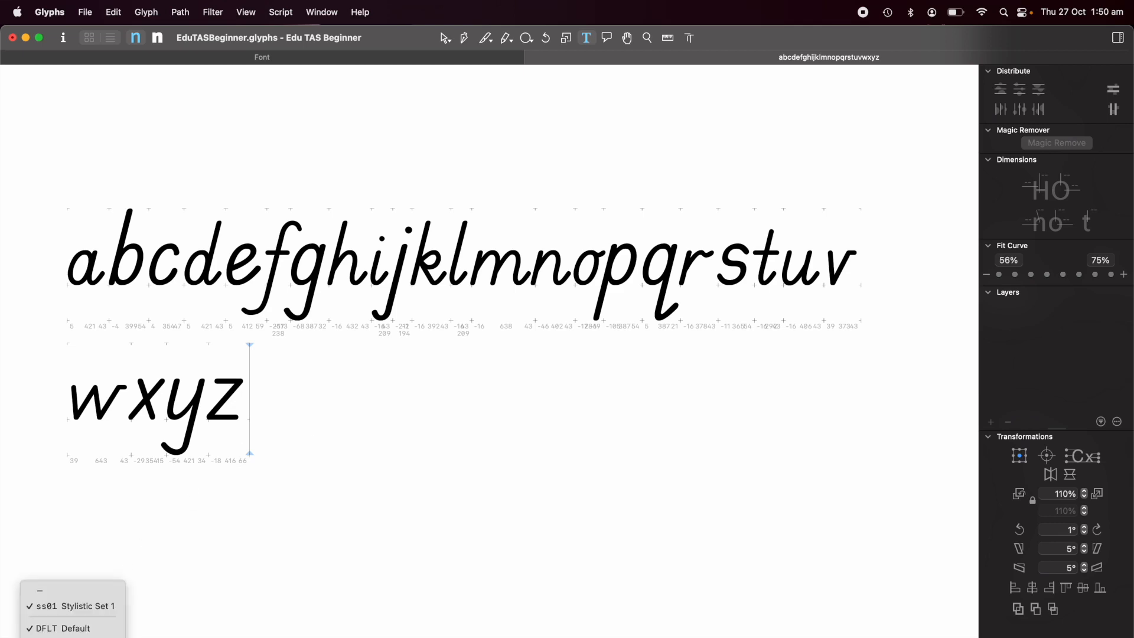
pyautogui.click(71, 607)
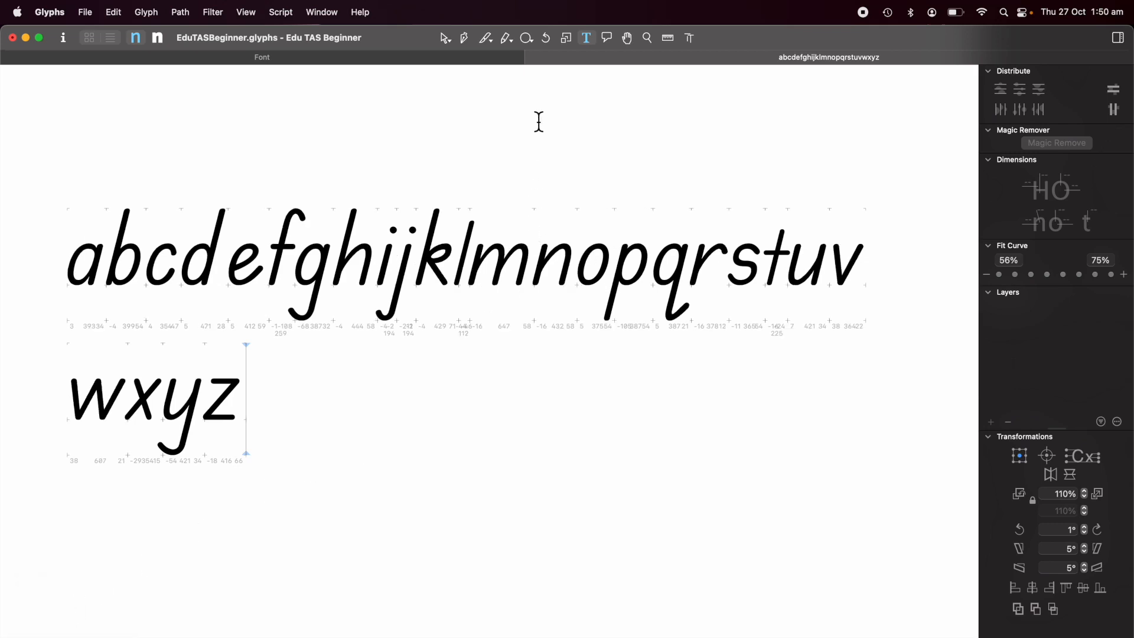
pyautogui.click(533, 57)
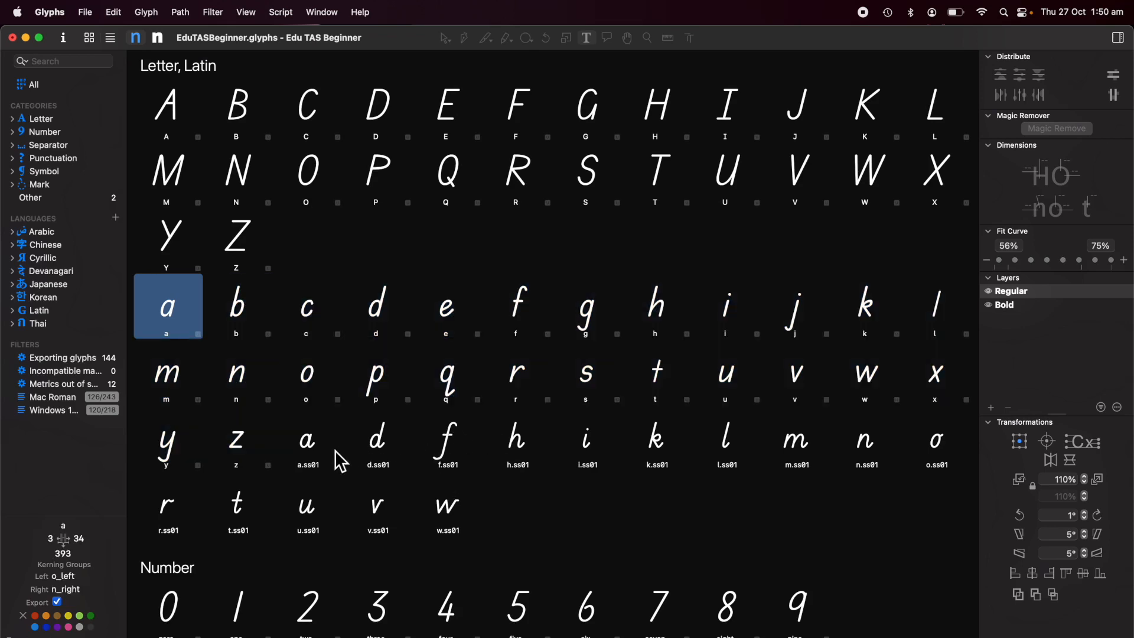
# Search the Plugin Manager for the Stitcher plugin.
pyautogui.click(316, 448)
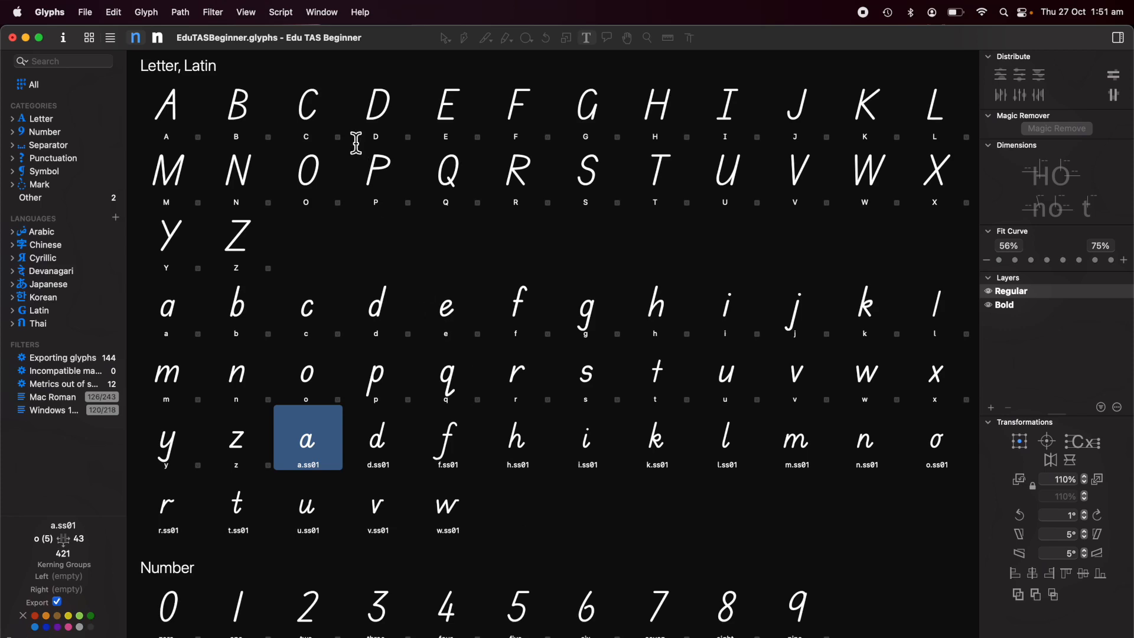
pyautogui.click(219, 13)
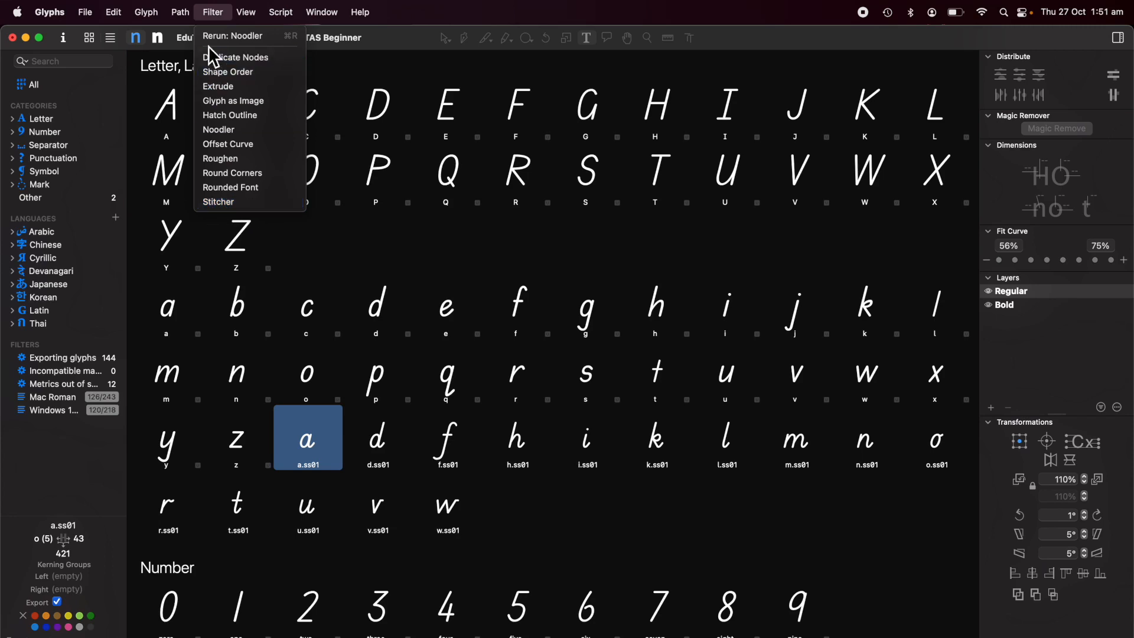
pyautogui.moveTo(321, 16)
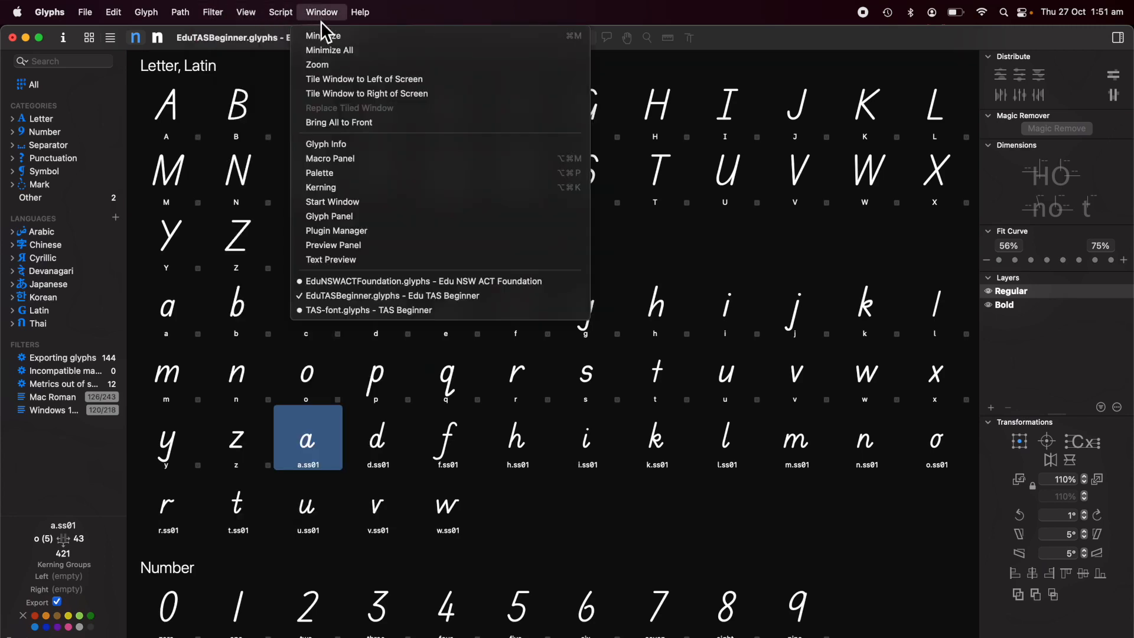
pyautogui.click(383, 236)
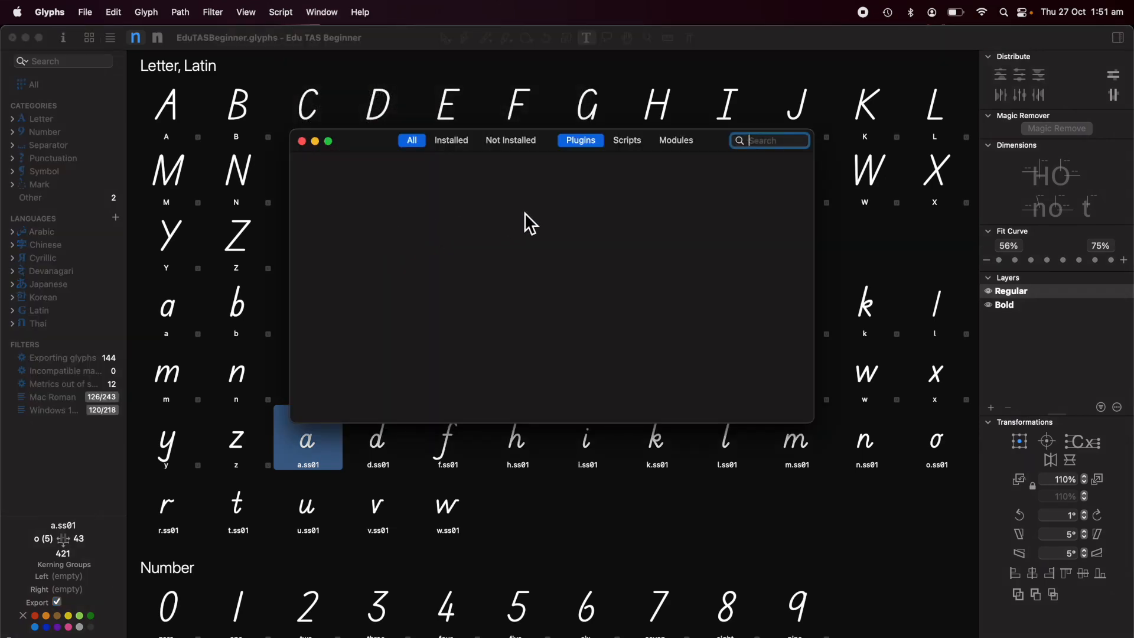
pyautogui.write('stit')
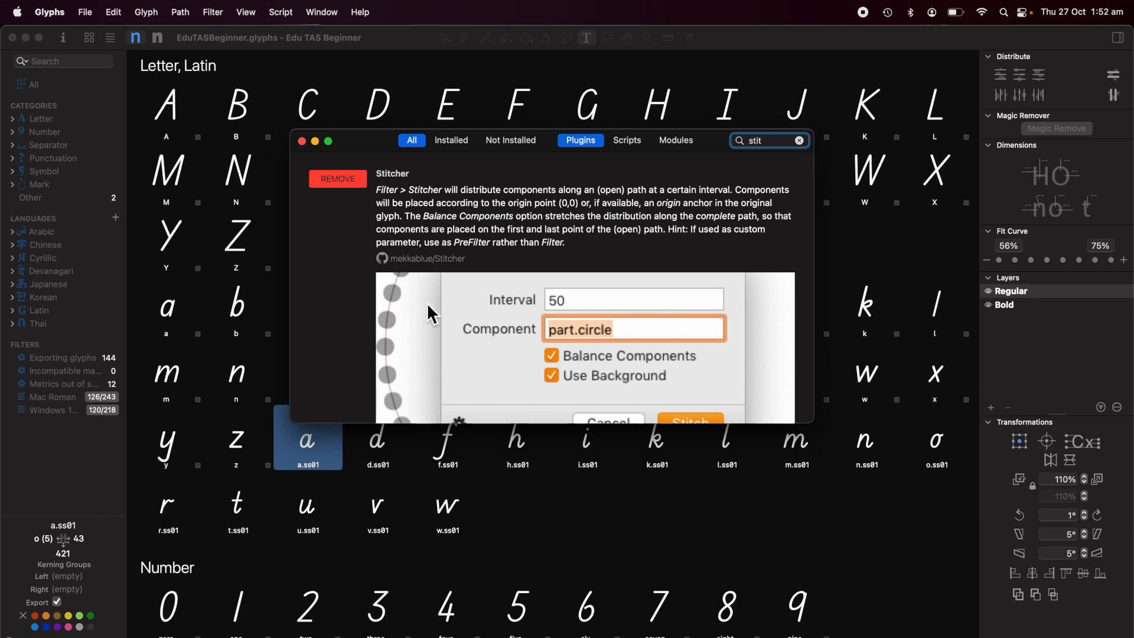
pyautogui.click(302, 142)
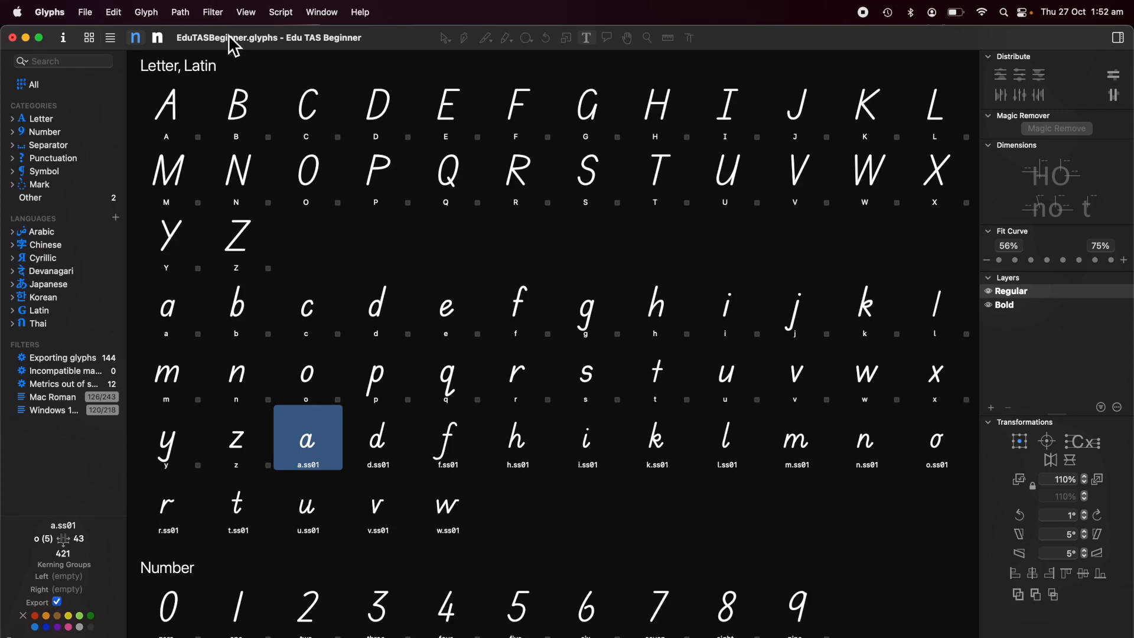
pyautogui.click(214, 13)
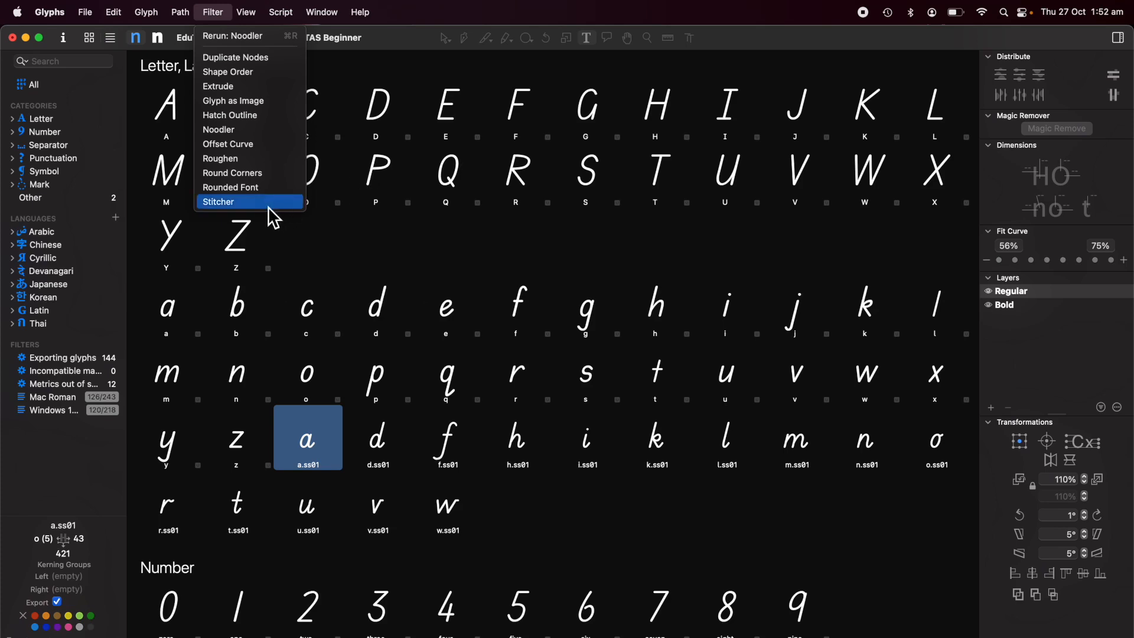
pyautogui.click(414, 212)
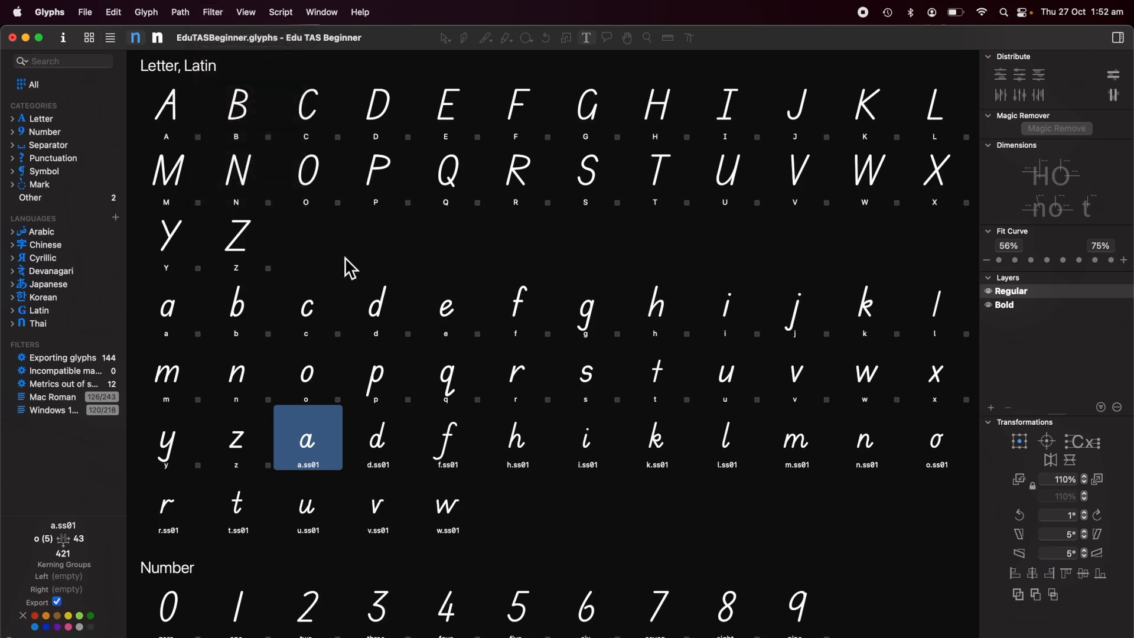
# Add a new glyph and name it _circle.
pyautogui.click(146, 13)
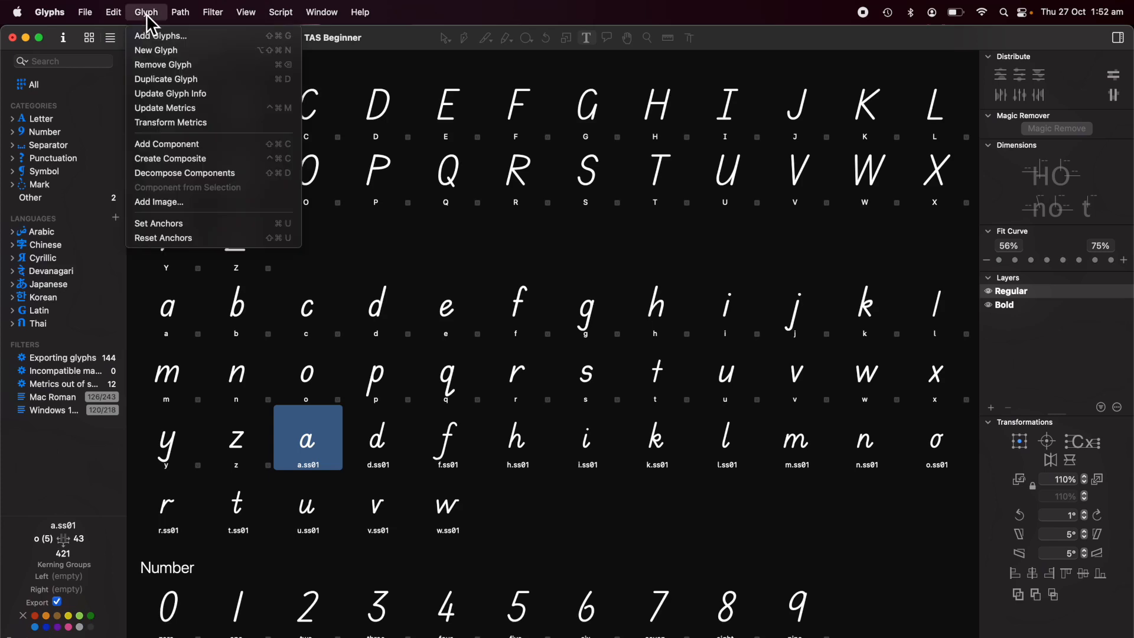
pyautogui.click(150, 52)
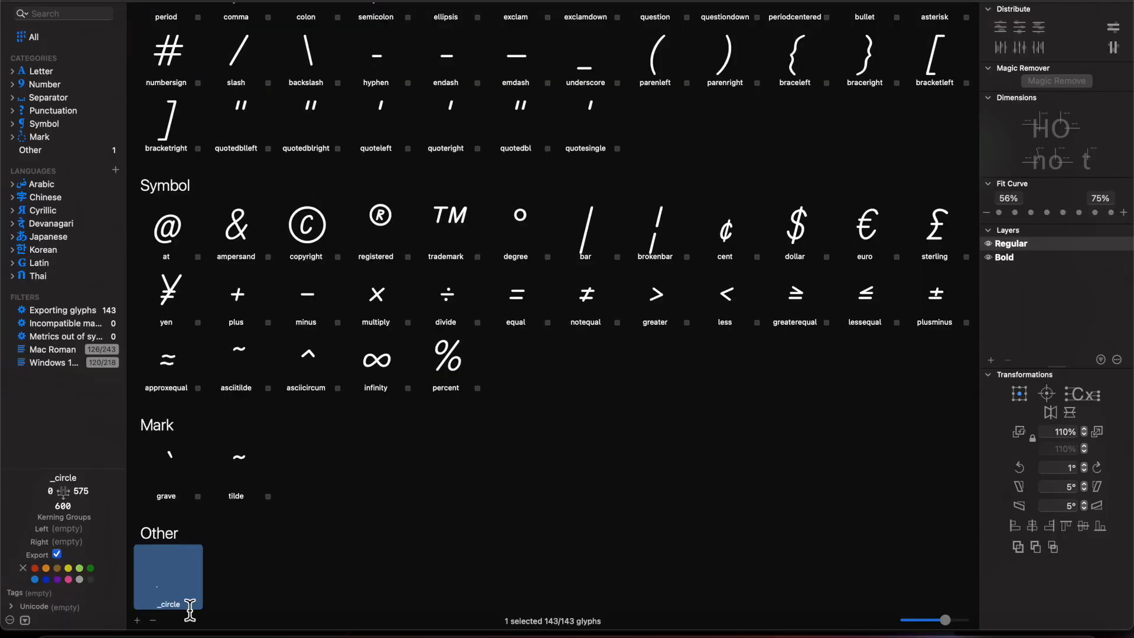
pyautogui.doubleClick(185, 607)
pyautogui.click(186, 574)
# Open the _circle glyph and inspect its circle outline in the Regular and Bold masters, then return to the font overview.
pyautogui.doubleClick(183, 570)
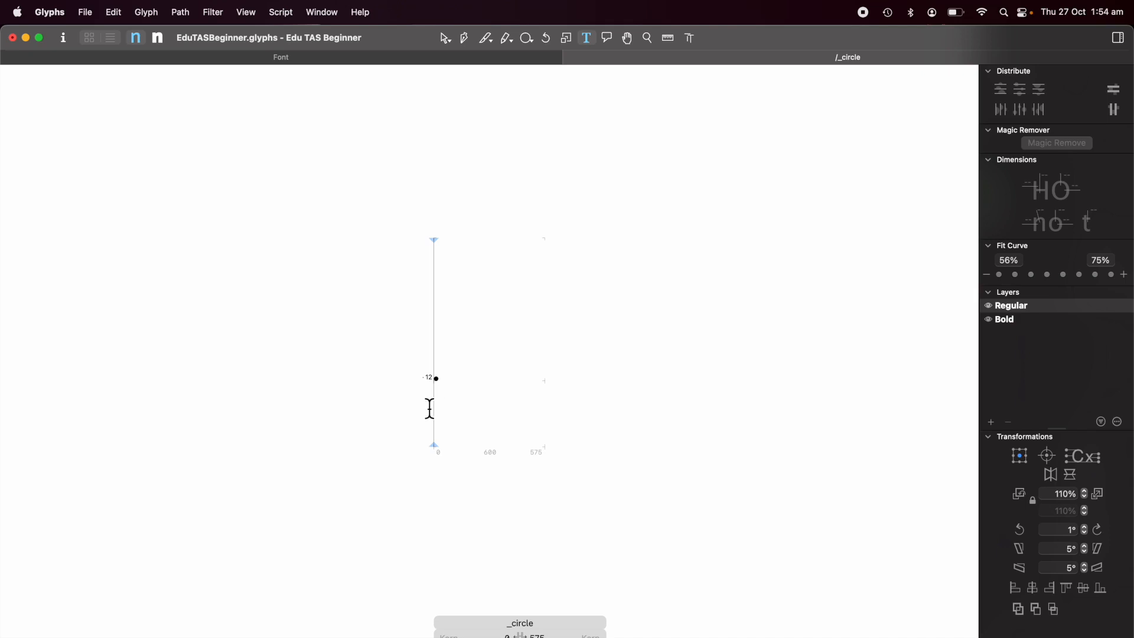
pyautogui.scroll(10, 429, 409)
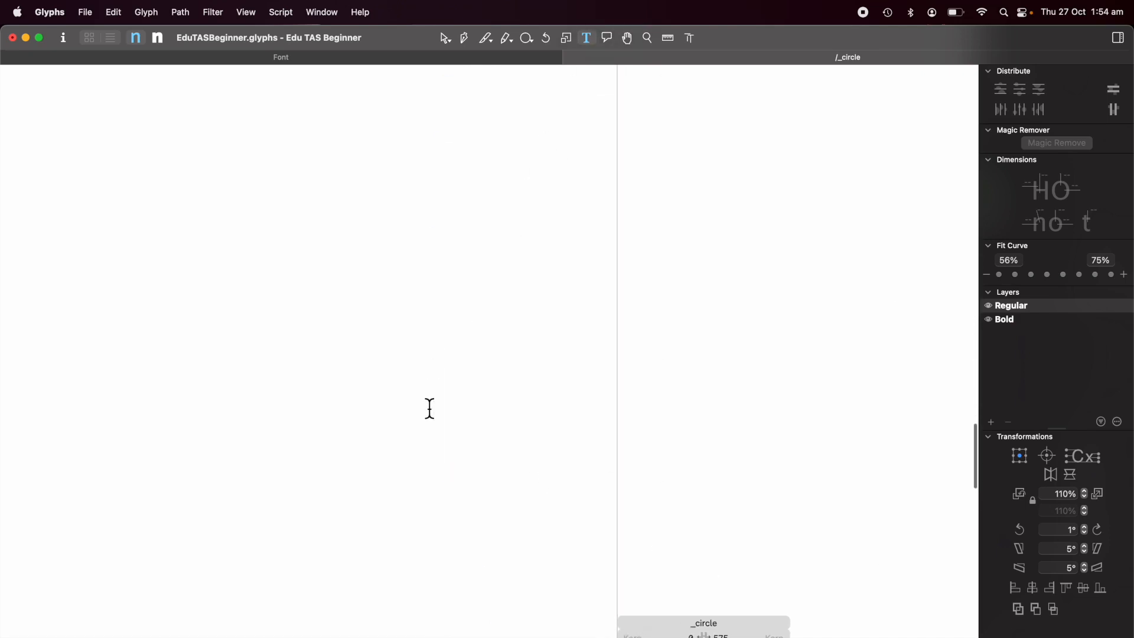
pyautogui.scroll(6, 430, 409)
pyautogui.hscroll(2, 429, 408)
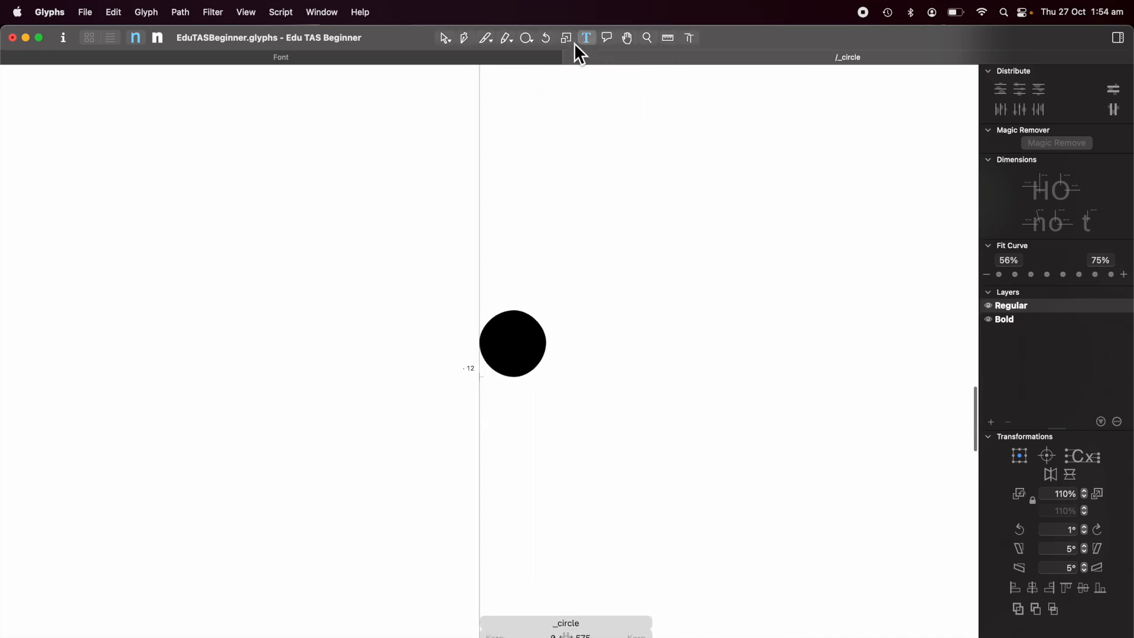
pyautogui.click(447, 40)
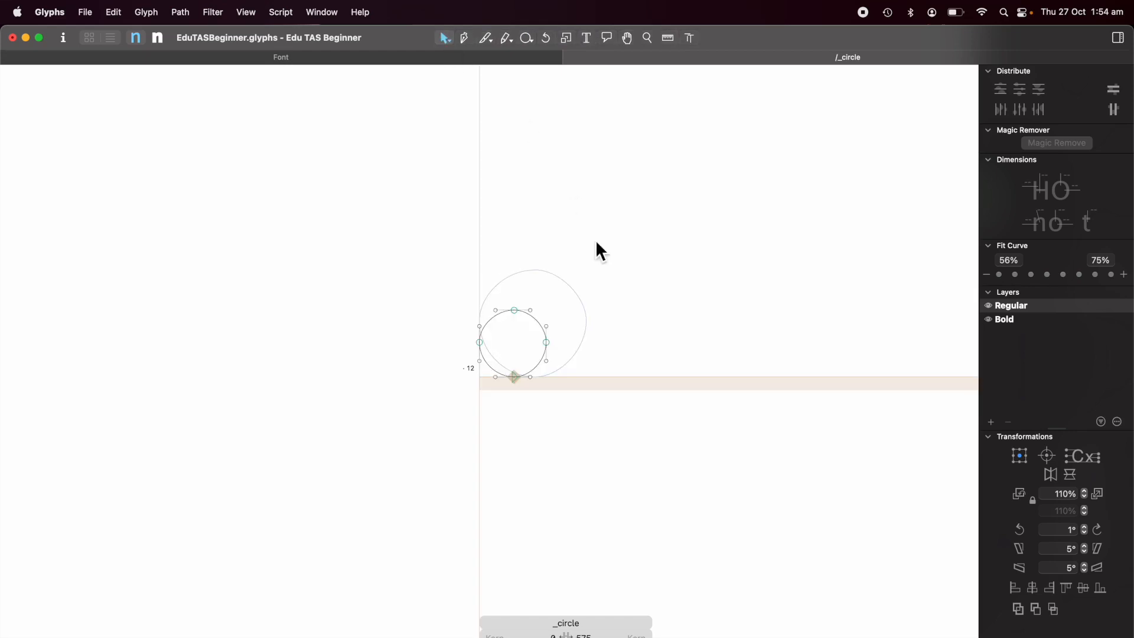
pyautogui.doubleClick(537, 322)
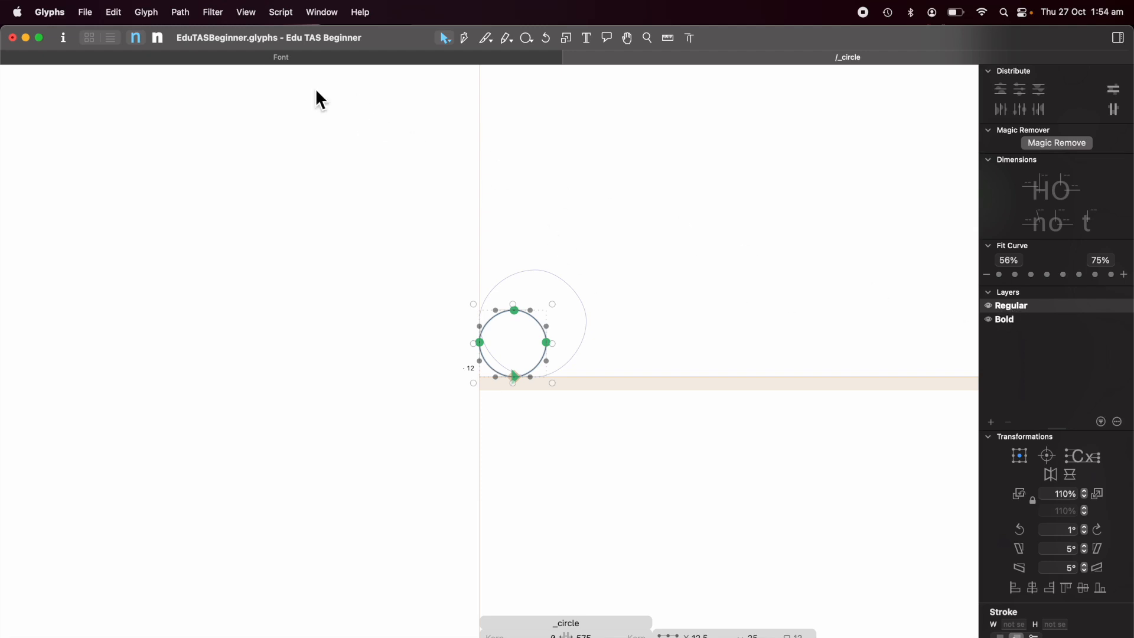
pyautogui.click(158, 38)
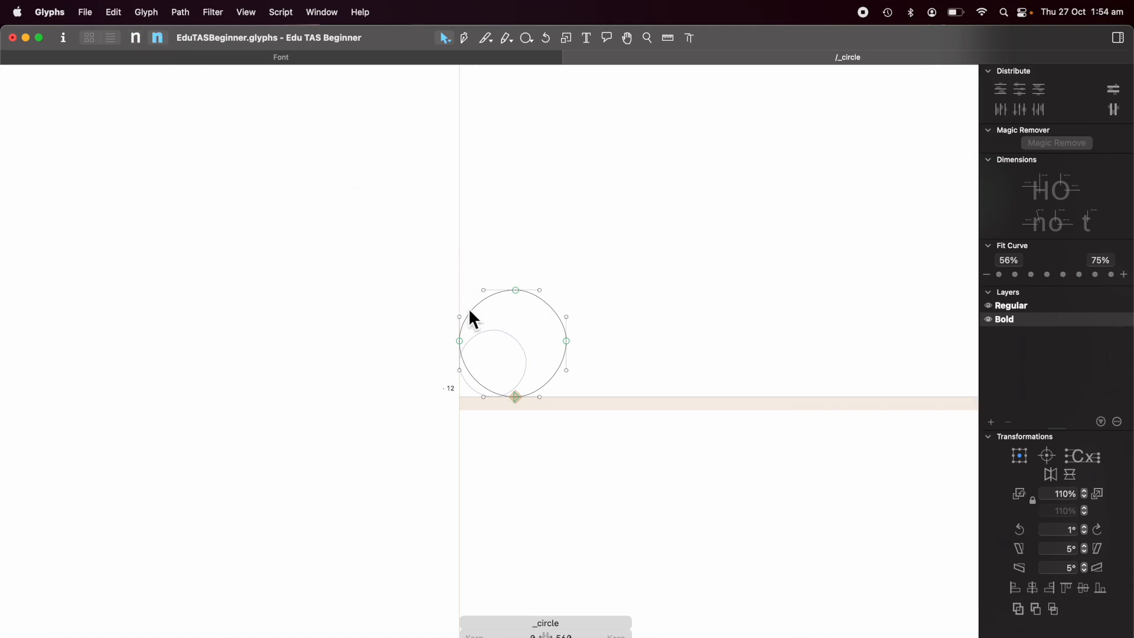
pyautogui.press('super+a')
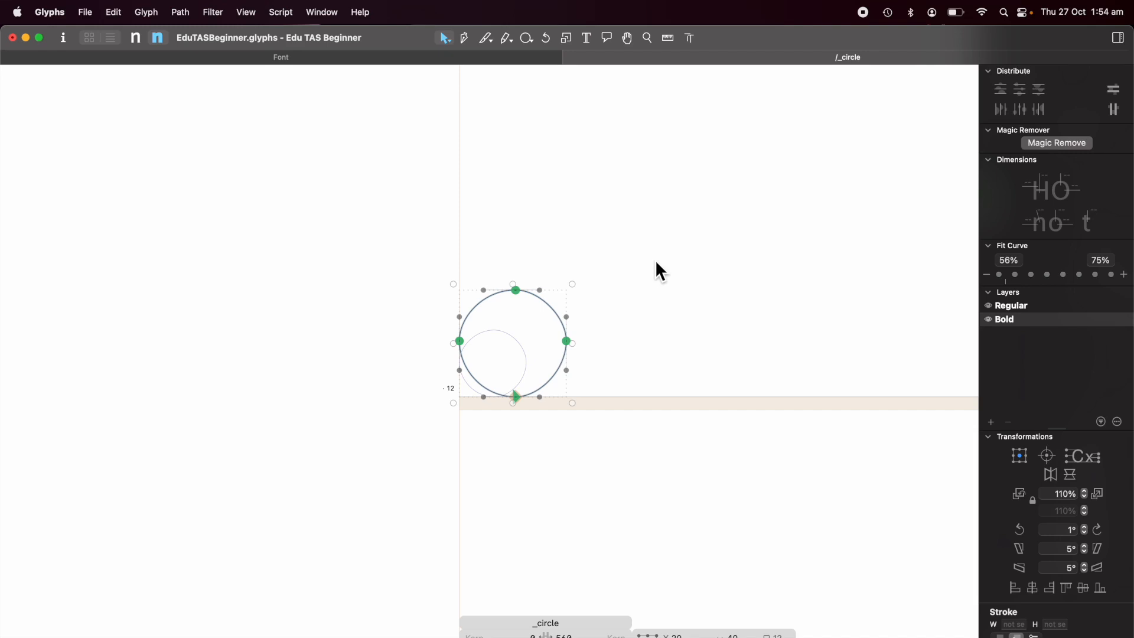
pyautogui.click(572, 58)
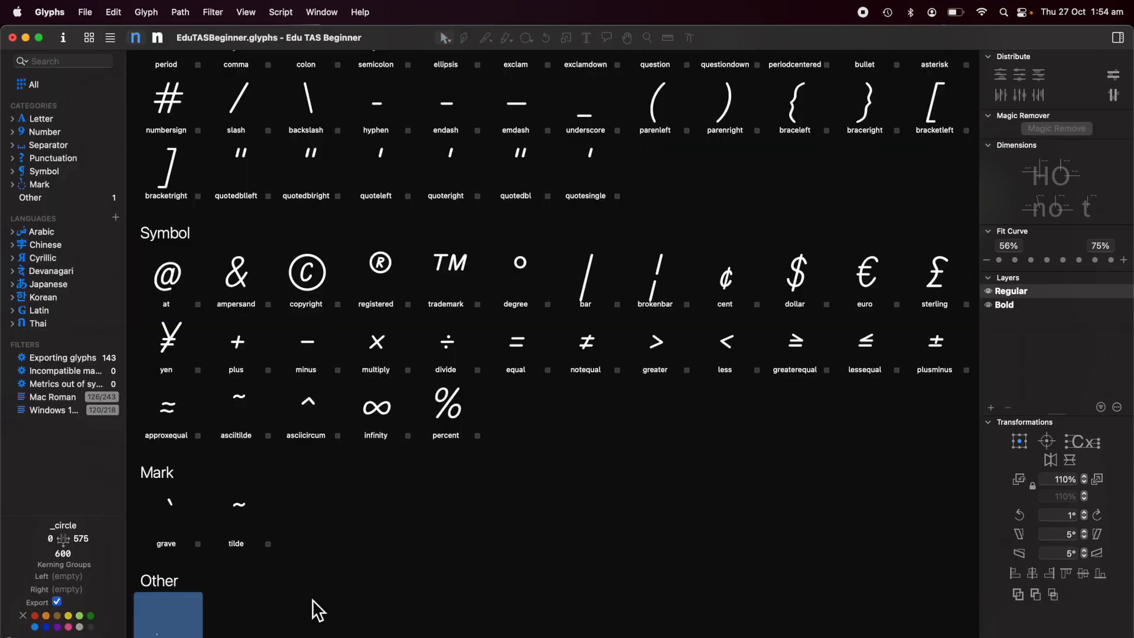
# Duplicate all uppercase A–Z and lowercase a–z base glyphs.
pyautogui.scroll(15, 396, 397)
pyautogui.scroll(3, 394, 393)
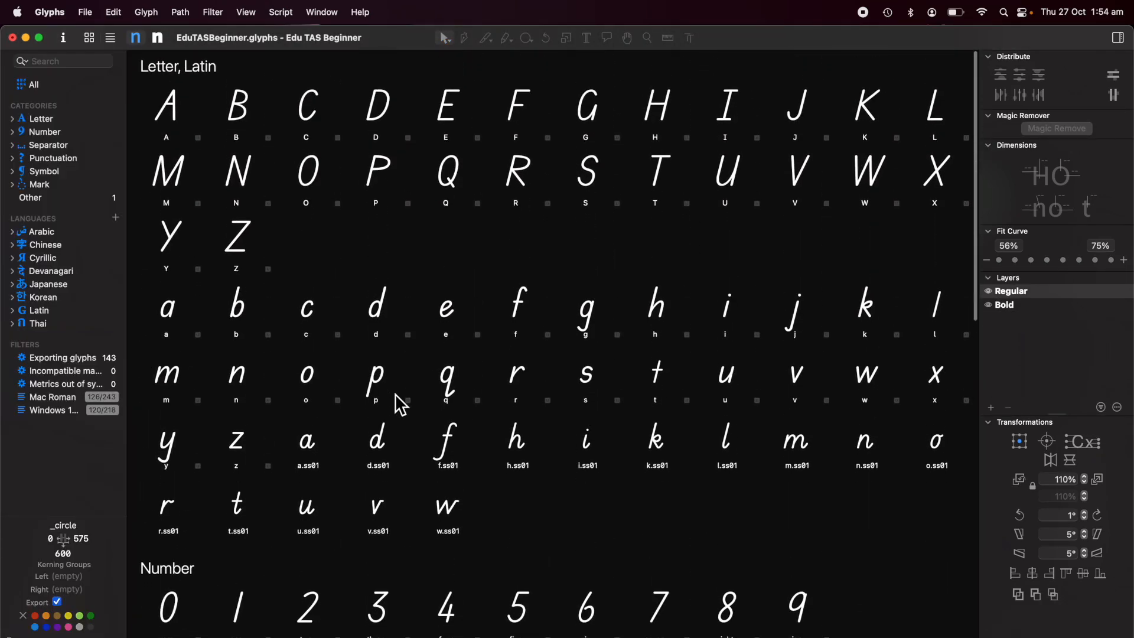
pyautogui.click(172, 109)
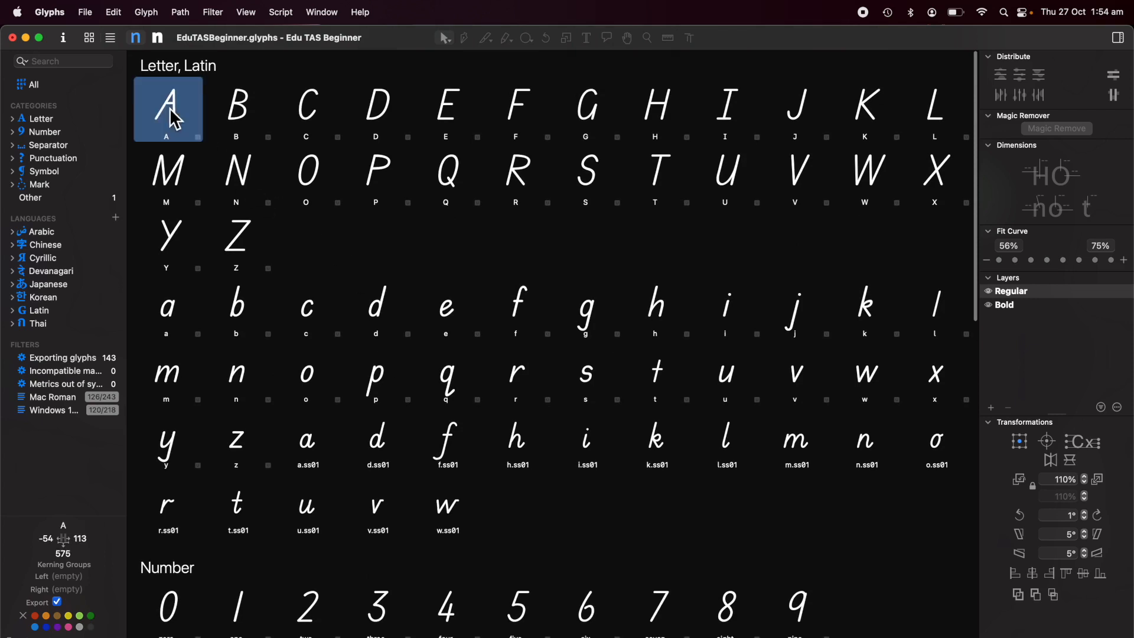
pyautogui.keyDown('shift'); pyautogui.click(239, 240); pyautogui.keyUp('shift')
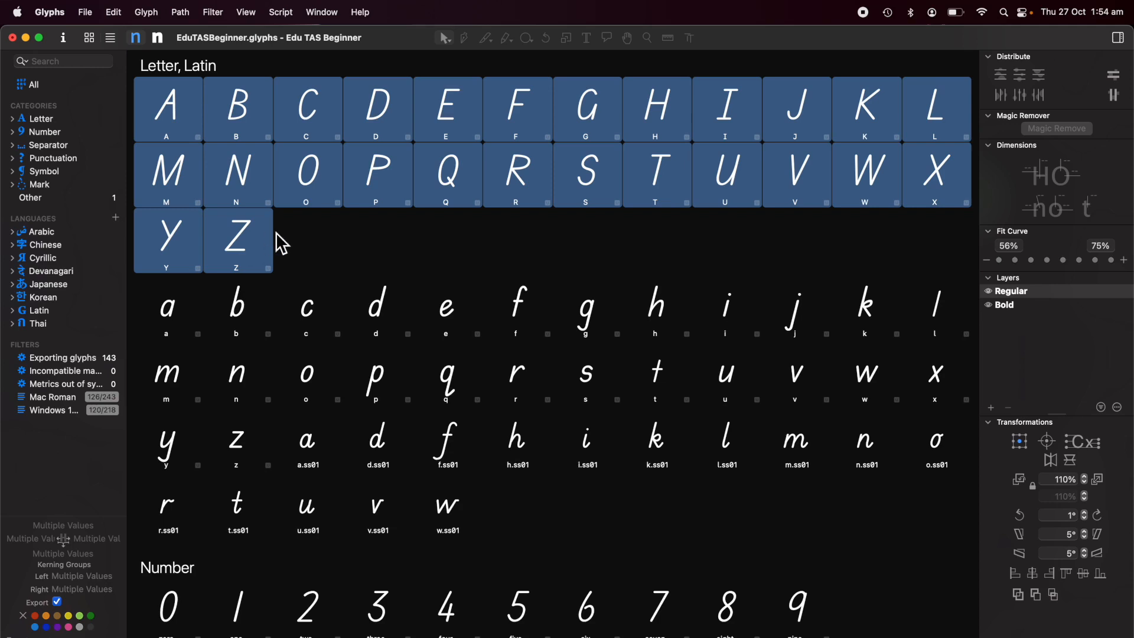
pyautogui.click(172, 123)
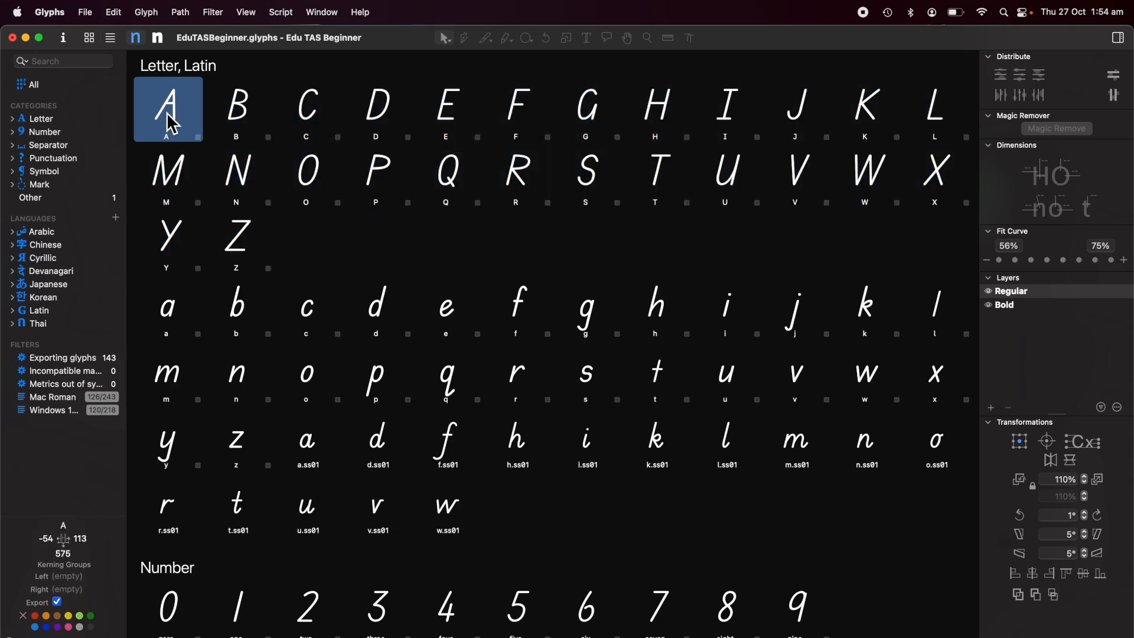
pyautogui.keyDown('shift'); pyautogui.click(243, 441); pyautogui.keyUp('shift')
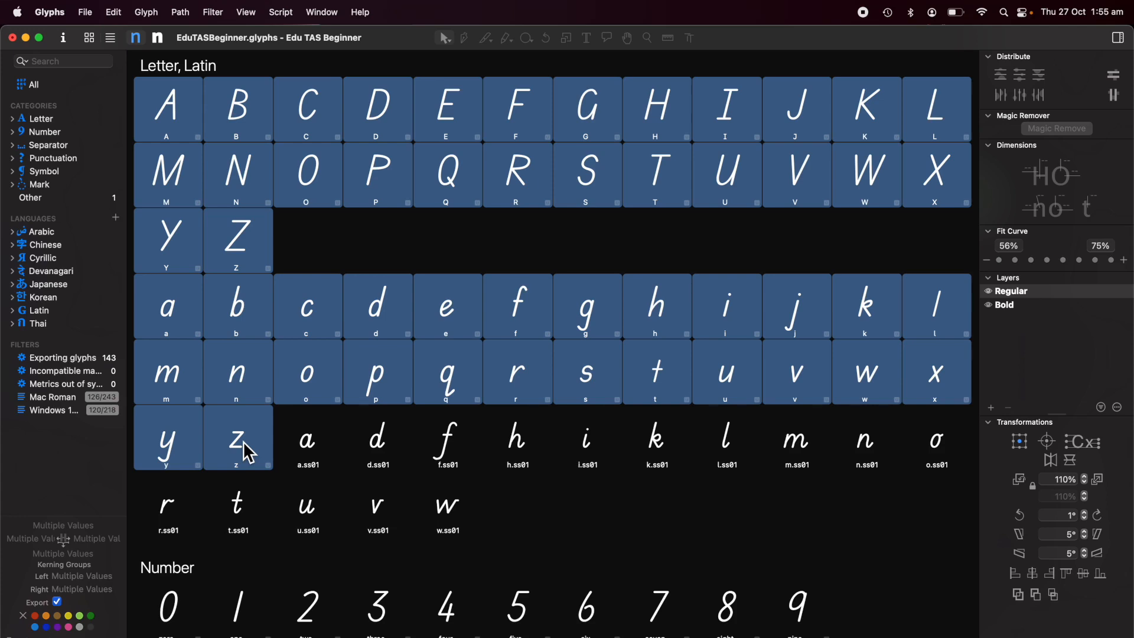
pyautogui.click(155, 12)
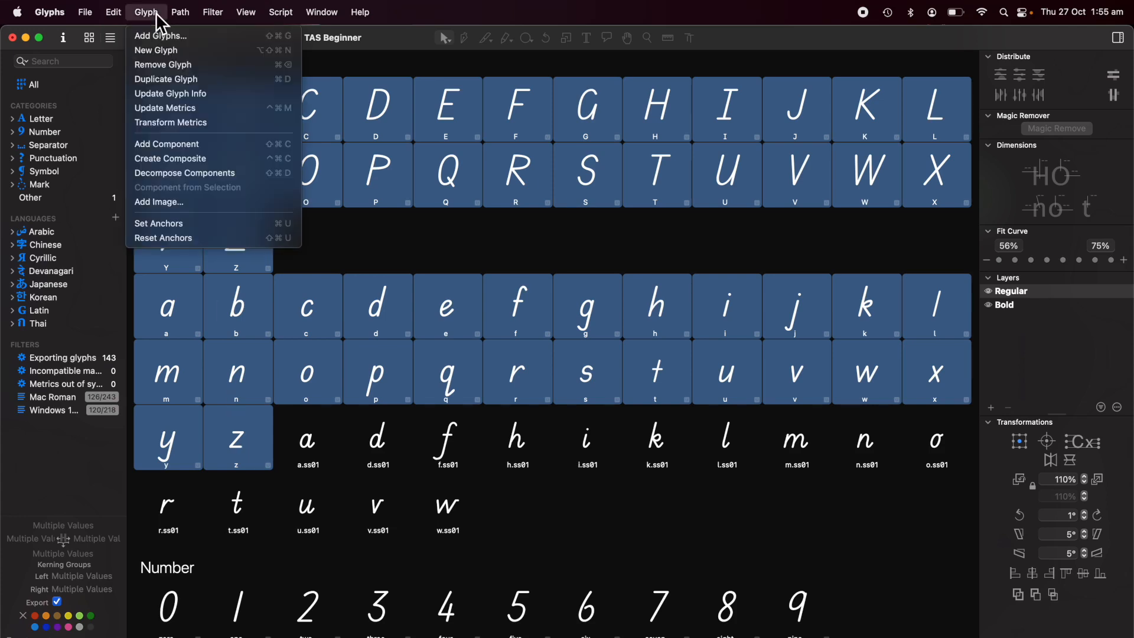
pyautogui.click(185, 81)
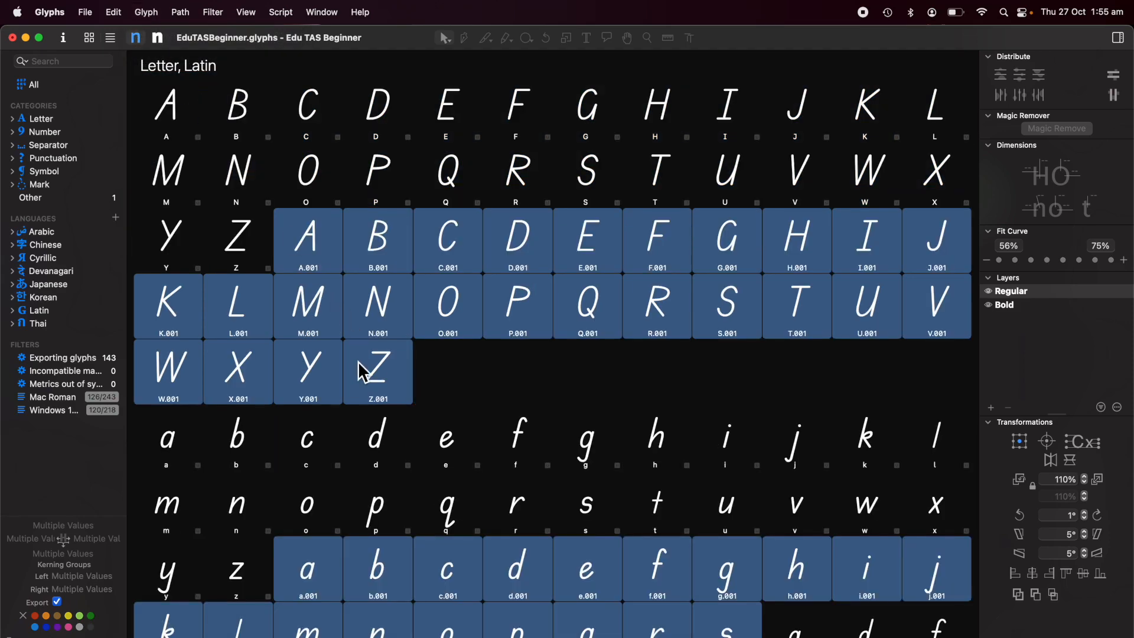
# Rename the duplicates by replacing .001 with .ss03 in their glyph names.
pyautogui.click(115, 12)
pyautogui.moveTo(130, 193)
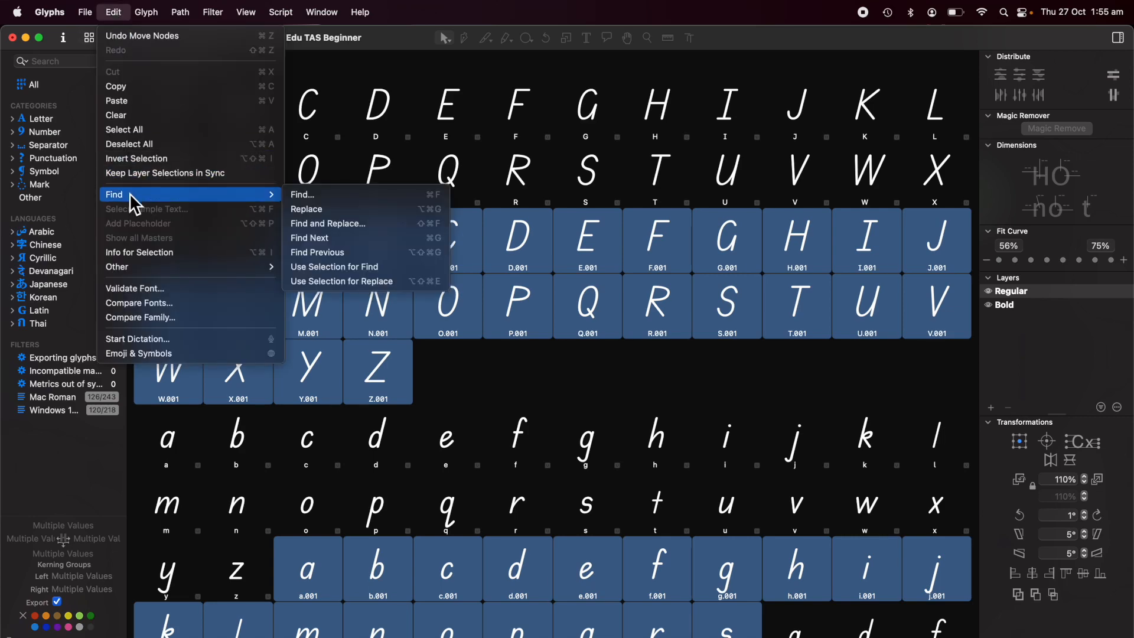
pyautogui.click(350, 228)
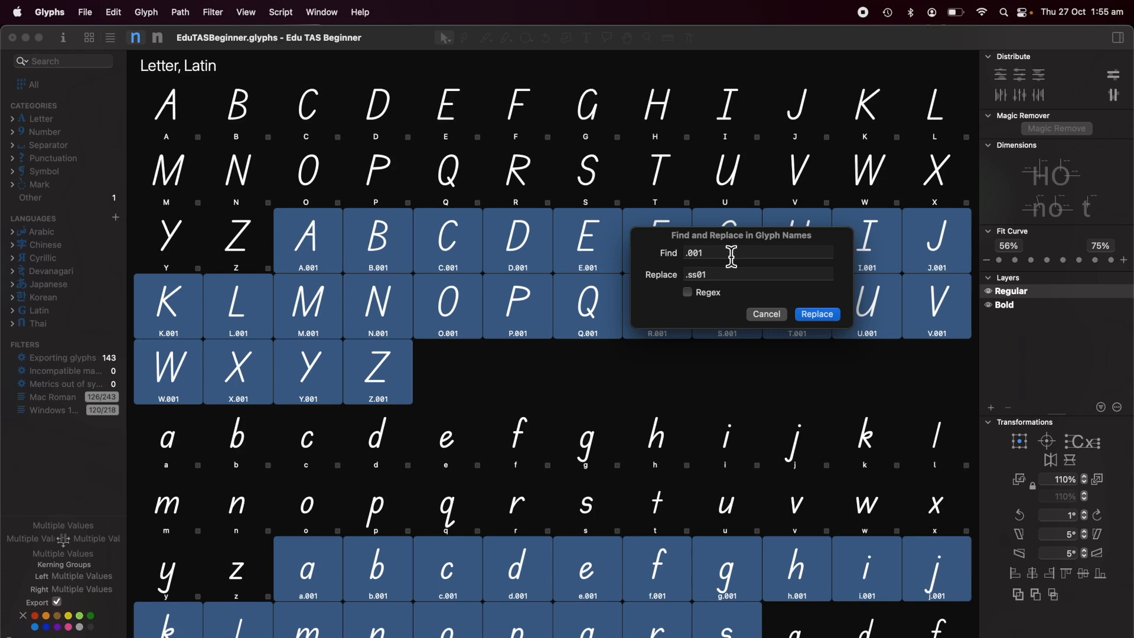
pyautogui.click(725, 279)
pyautogui.press('BackSpace')
pyautogui.write('3')
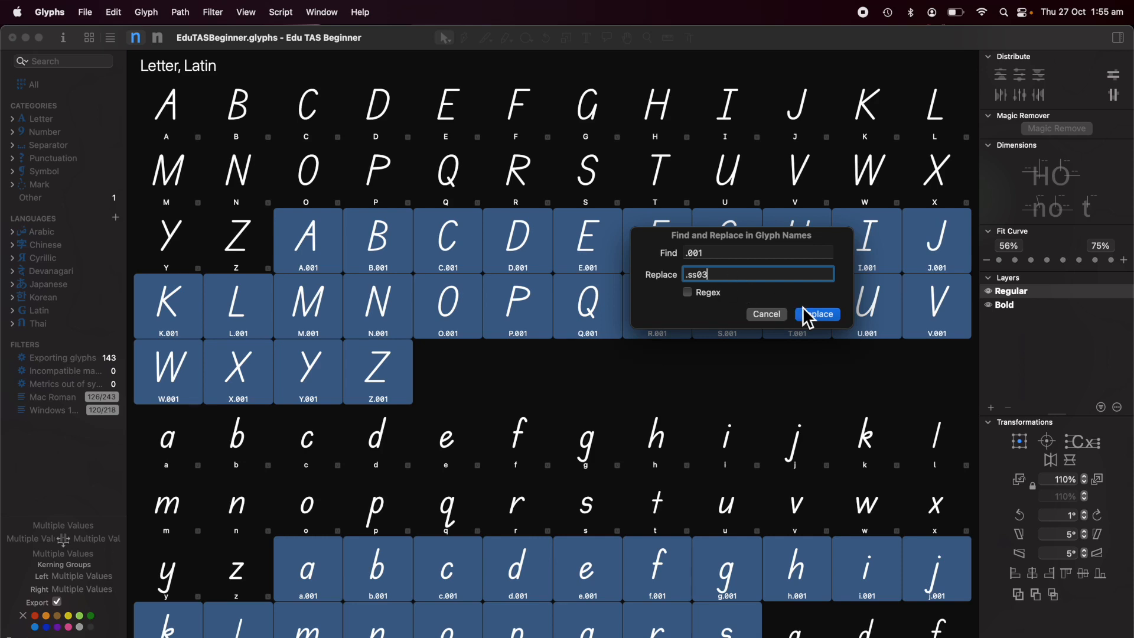
pyautogui.click(821, 315)
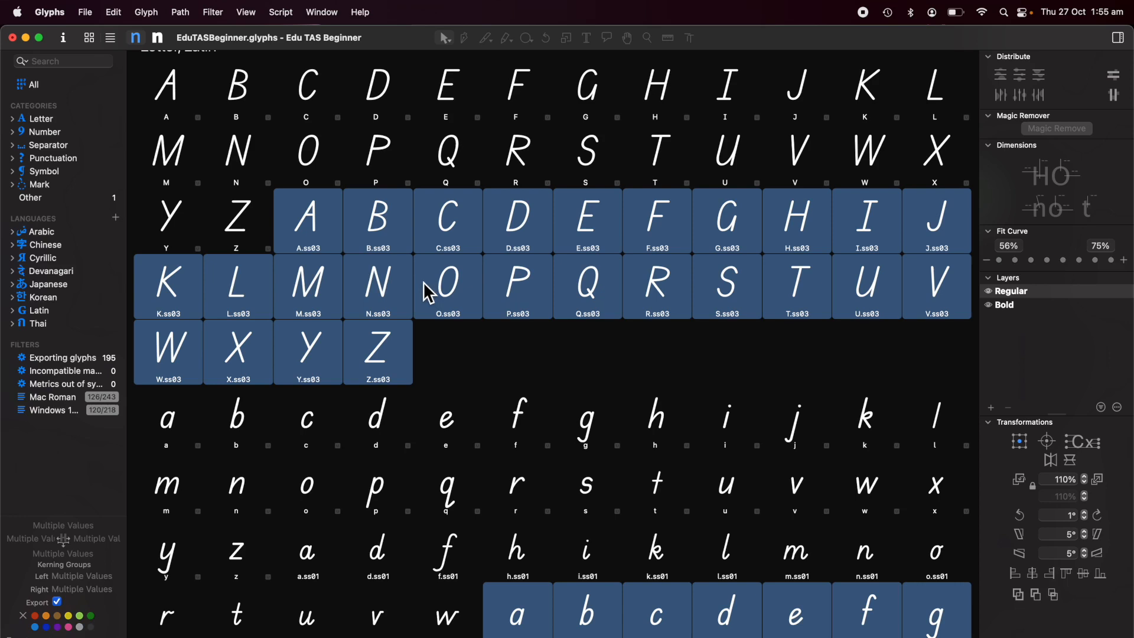
# Give the uppercase A.ss03 to Z.ss03 glyphs a green colour label.
pyautogui.click(313, 230)
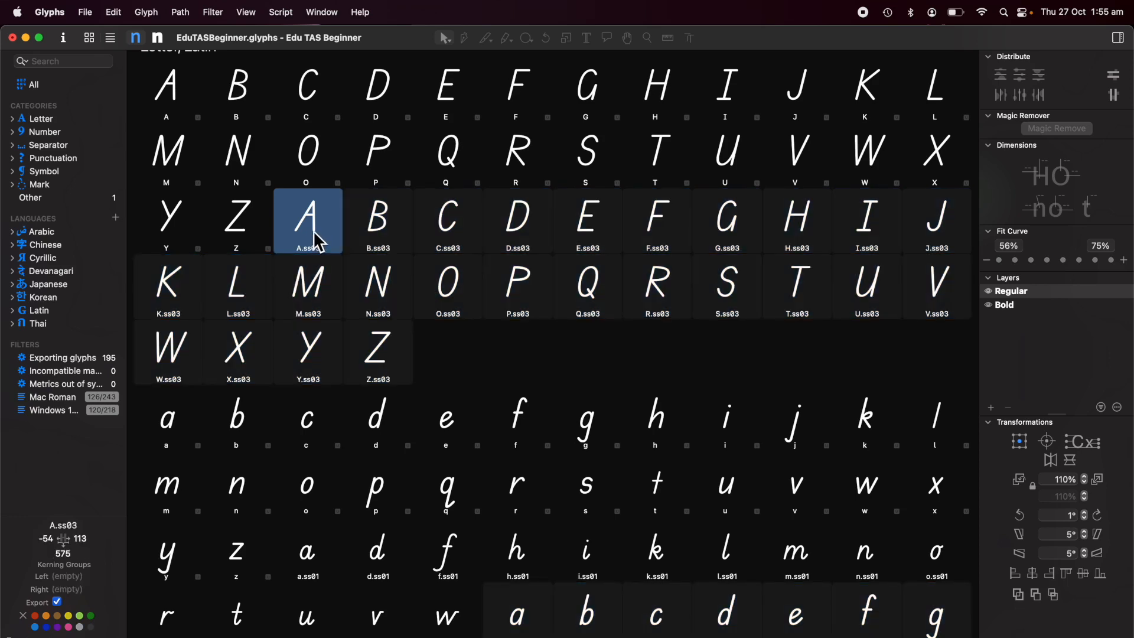
pyautogui.keyDown('shift'); pyautogui.click(390, 363); pyautogui.keyUp('shift')
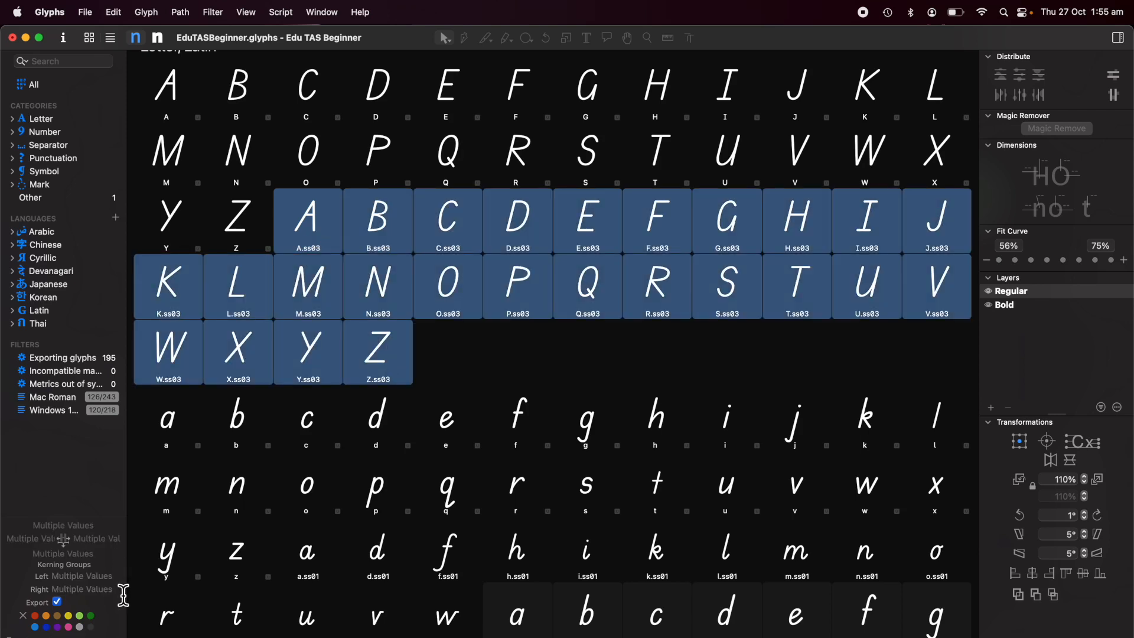
pyautogui.click(80, 617)
# Give the lowercase a.ss03 to z.ss03 glyphs the same green colour label.
pyautogui.scroll(-5, 580, 440)
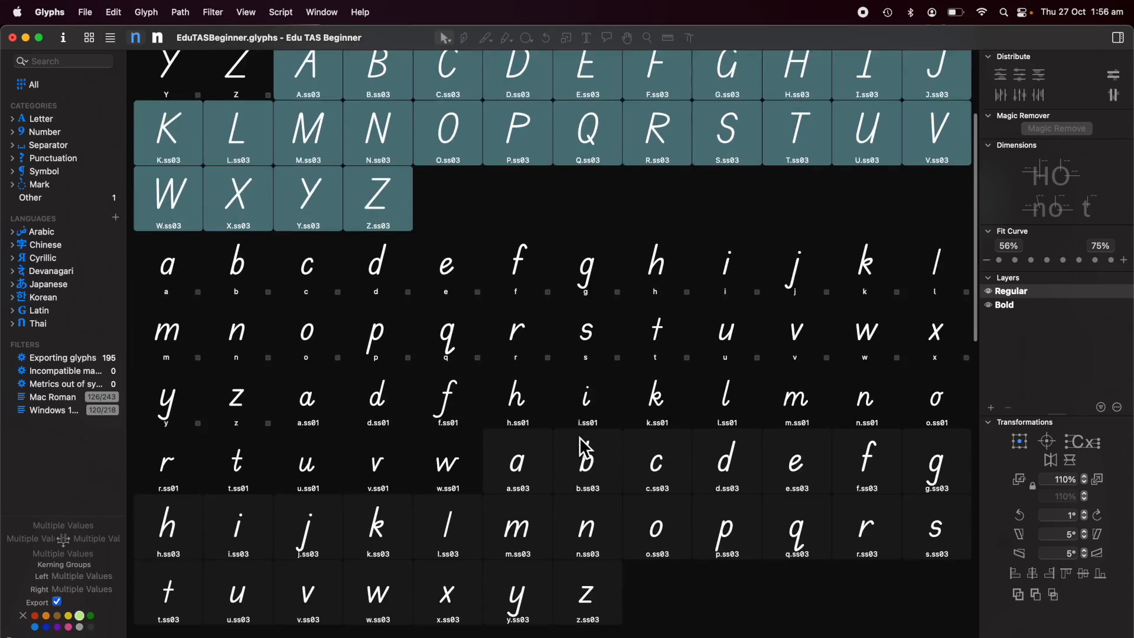
pyautogui.click(531, 421)
pyautogui.keyDown('shift'); pyautogui.click(602, 543); pyautogui.keyUp('shift')
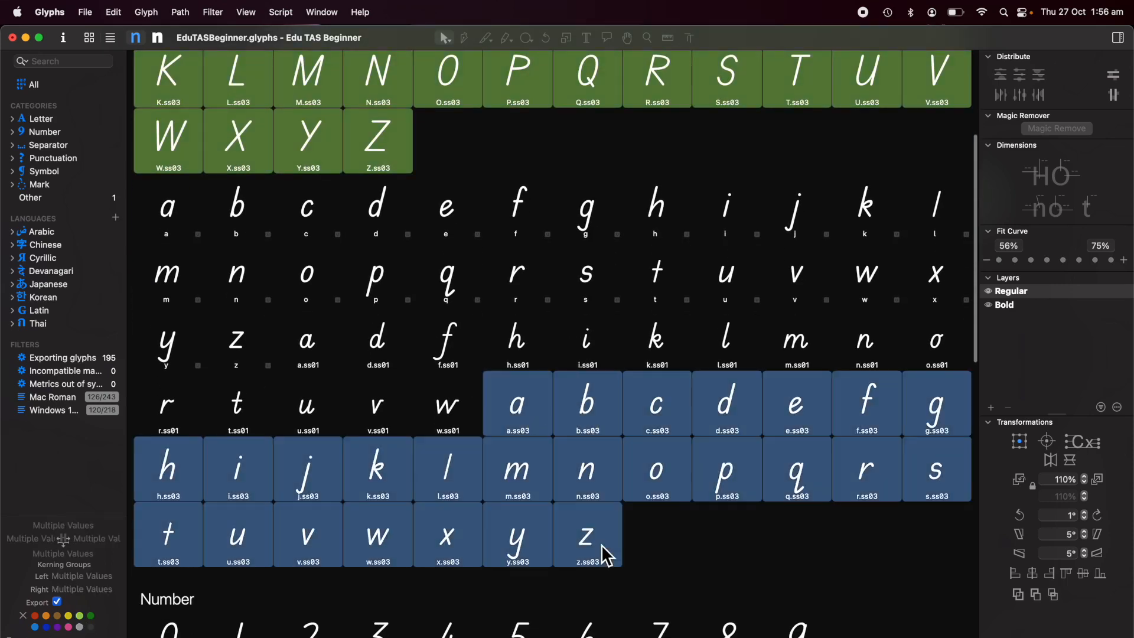
pyautogui.click(80, 616)
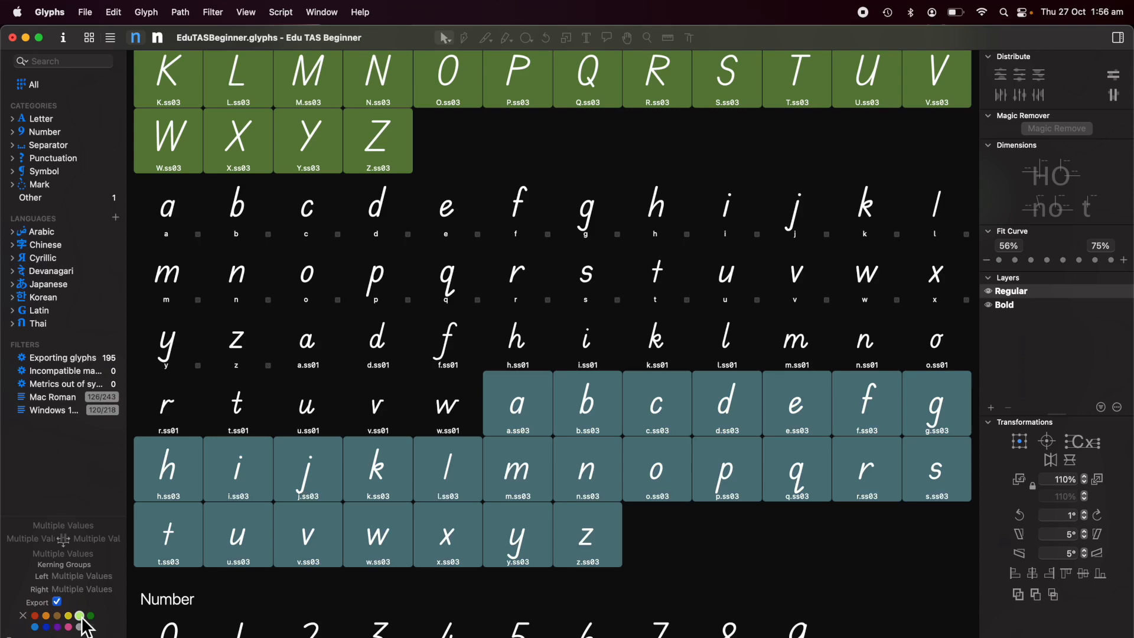
# Open the A.ss03 glyph for editing and fit it in the window.
pyautogui.scroll(2, 512, 253)
pyautogui.scroll(4, 515, 251)
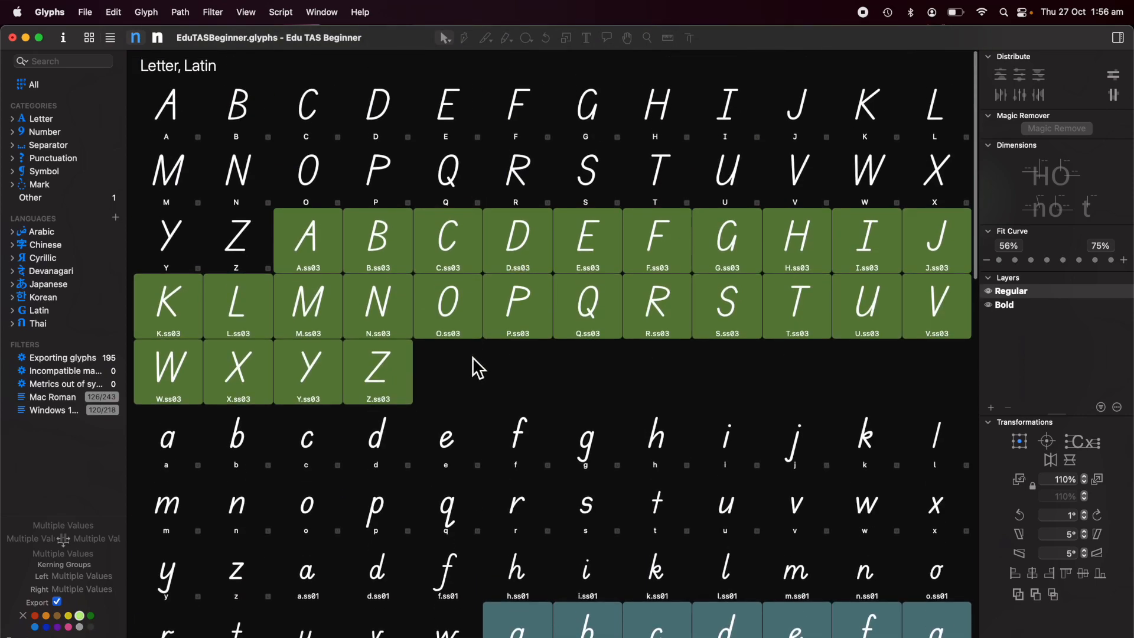
pyautogui.click(308, 242)
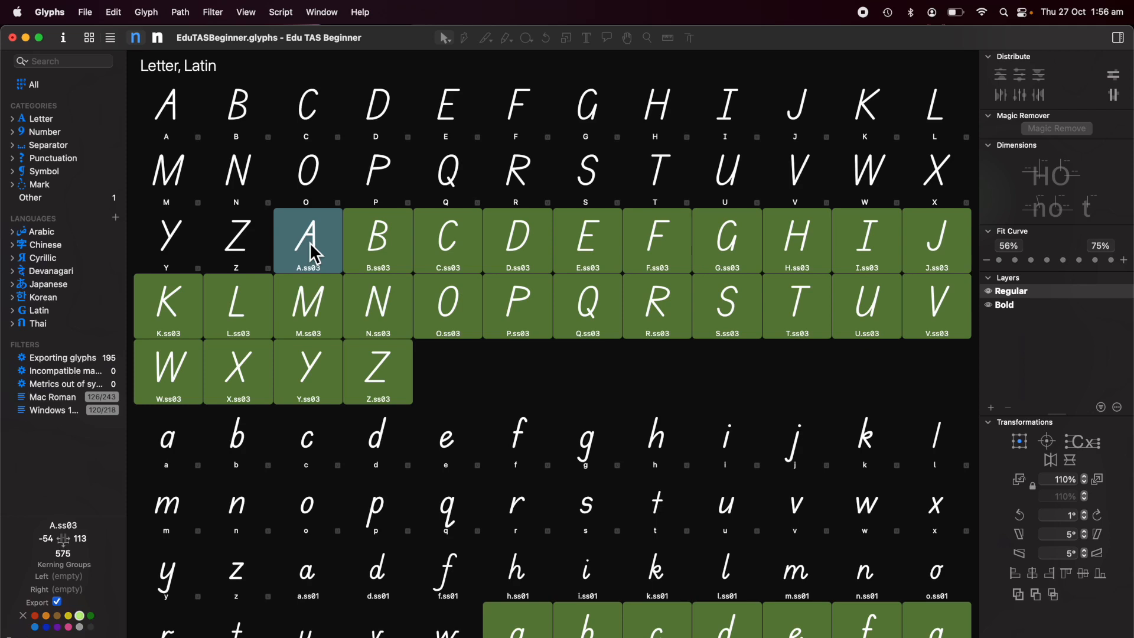
pyautogui.doubleClick(310, 242)
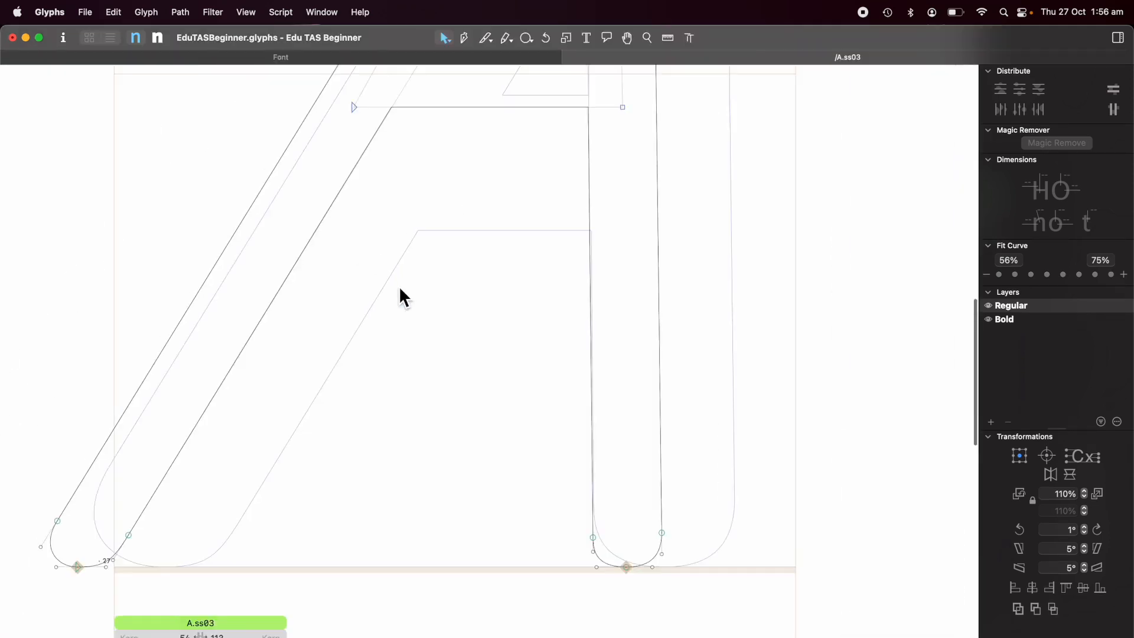
pyautogui.press('super+0')
pyautogui.scroll(1, 399, 286)
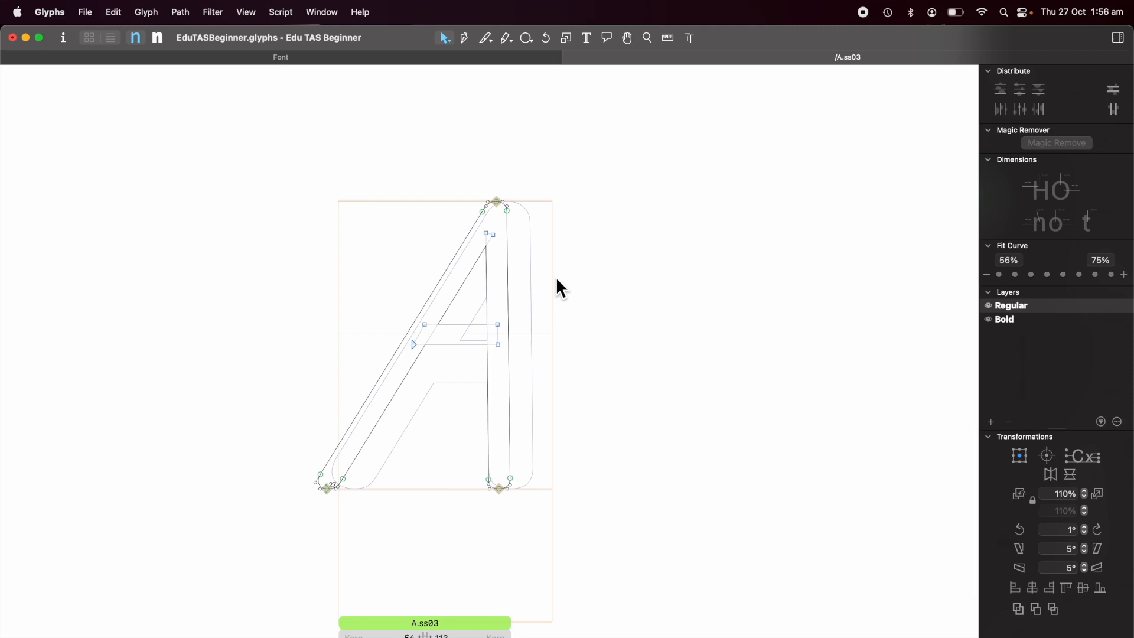
# Move the Regular master's A.ss03 outlines into the glyph's background layer.
pyautogui.press('super+a')
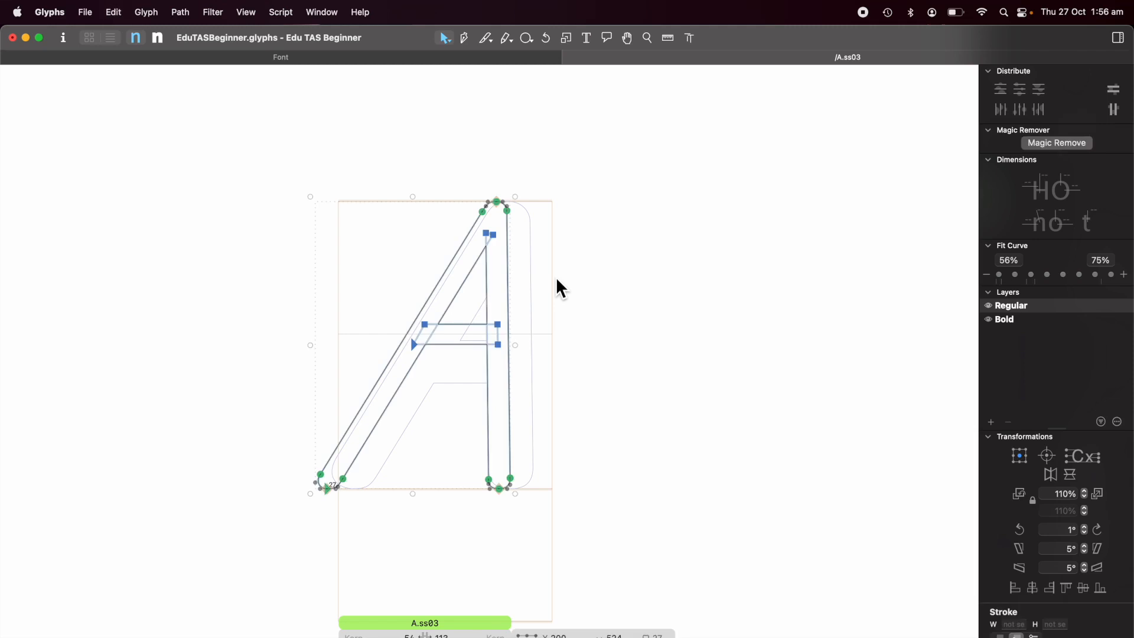
pyautogui.press('super+x')
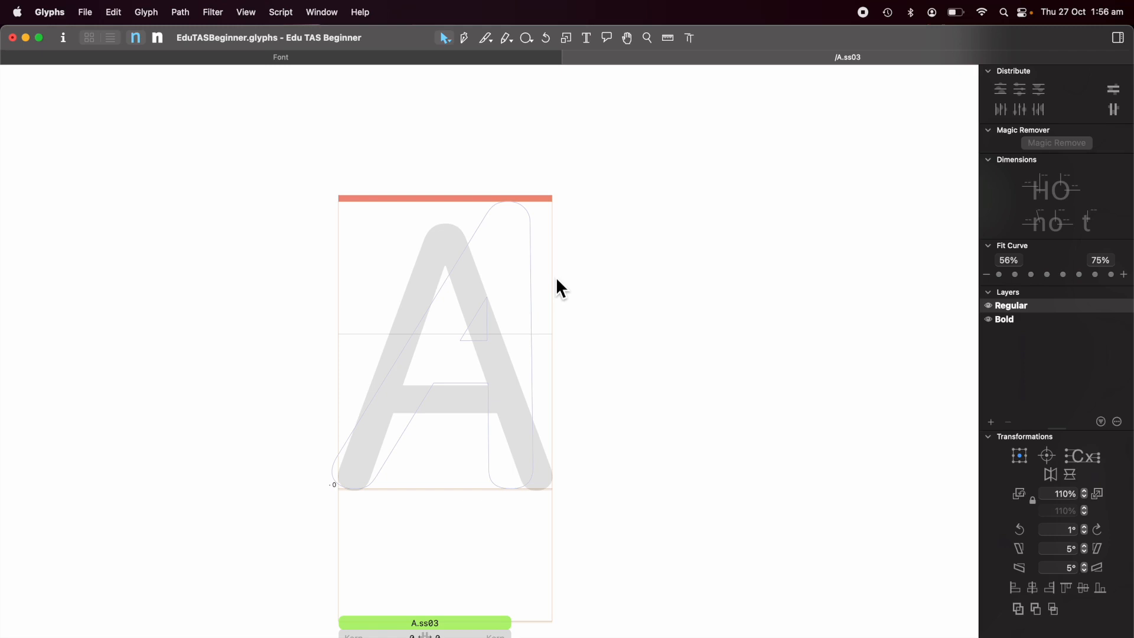
pyautogui.press('super+b')
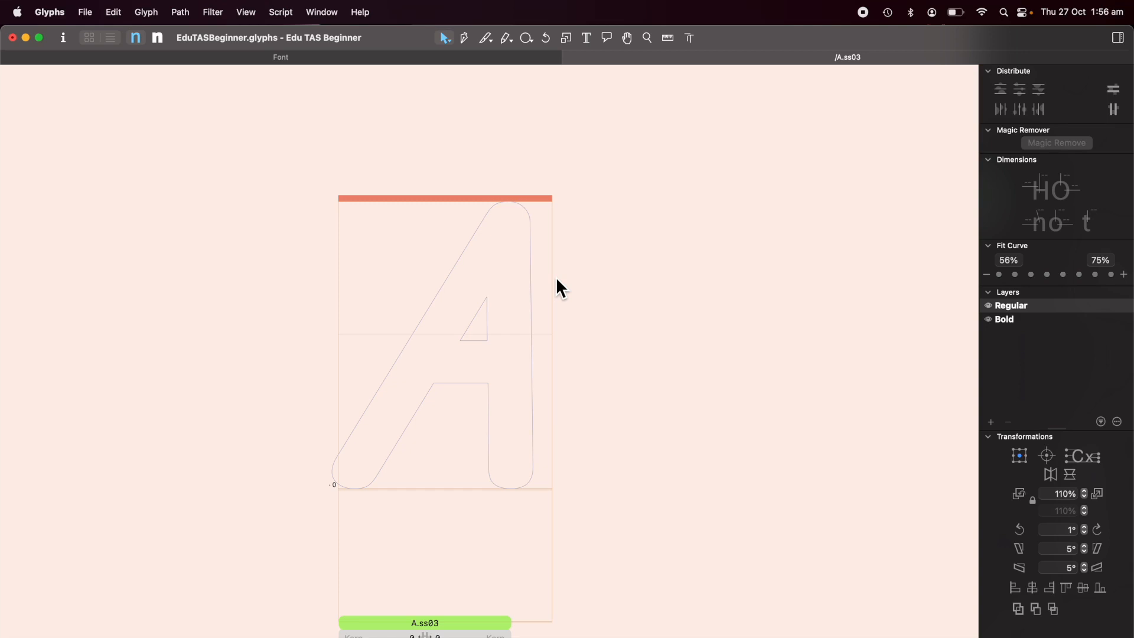
pyautogui.press('super+v')
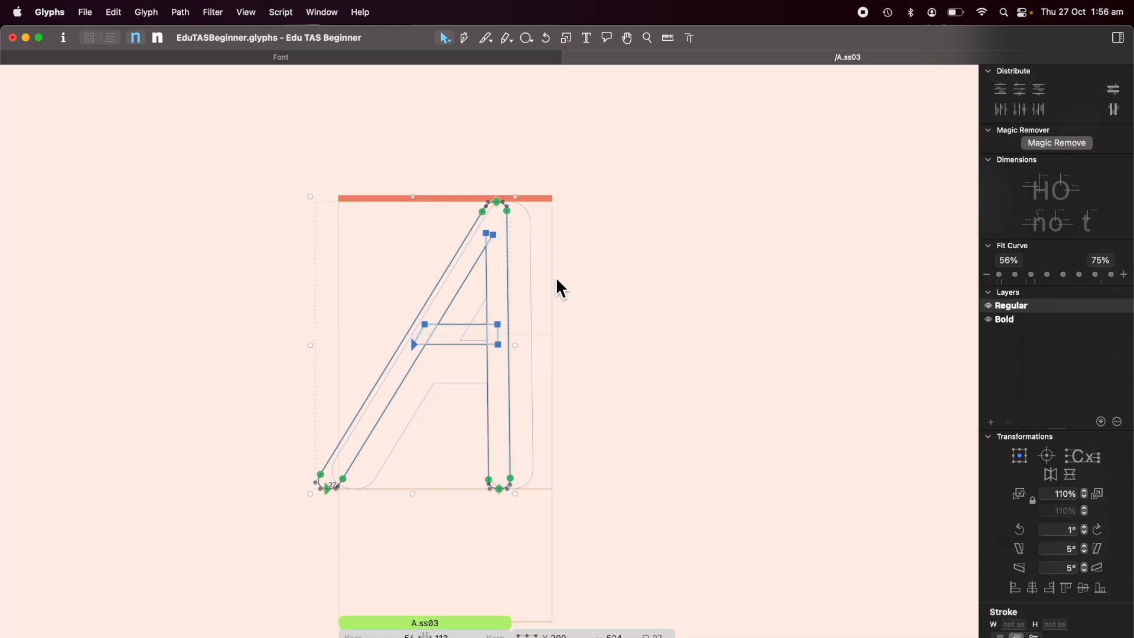
pyautogui.press('super+b')
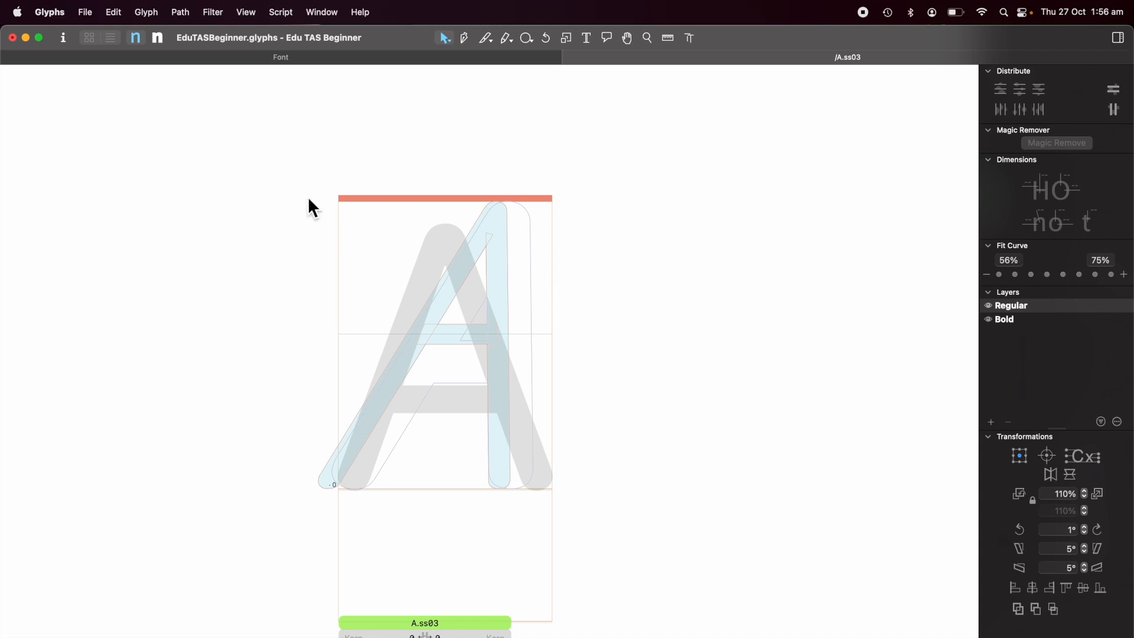
# Switch to the Bold master and move its A.ss03 outlines into the background as well.
pyautogui.click(159, 40)
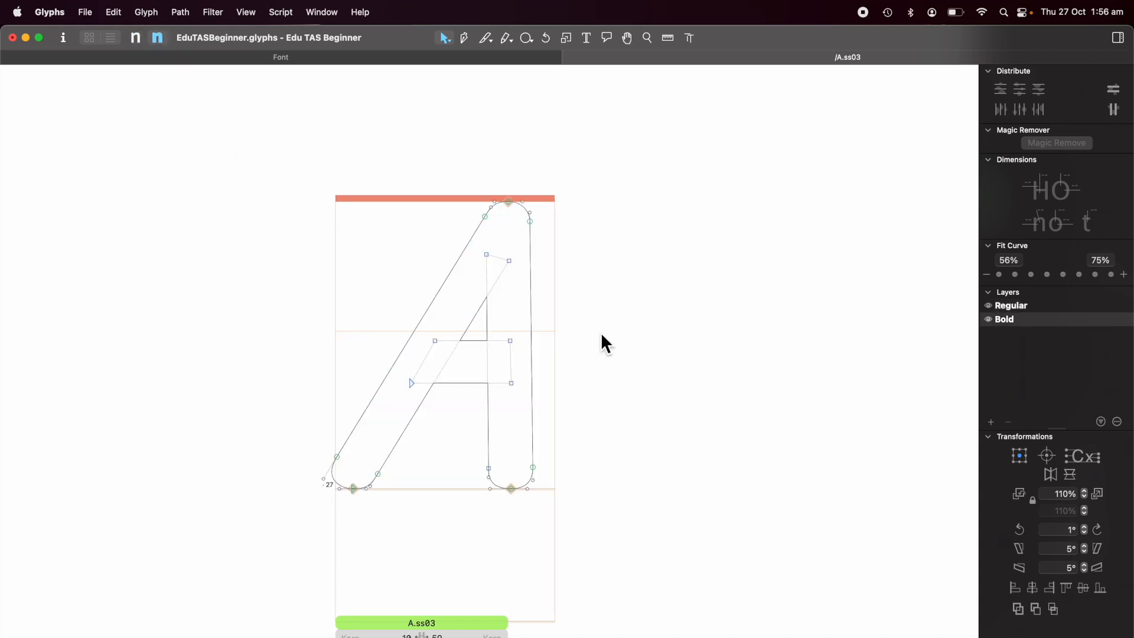
pyautogui.press('super+a')
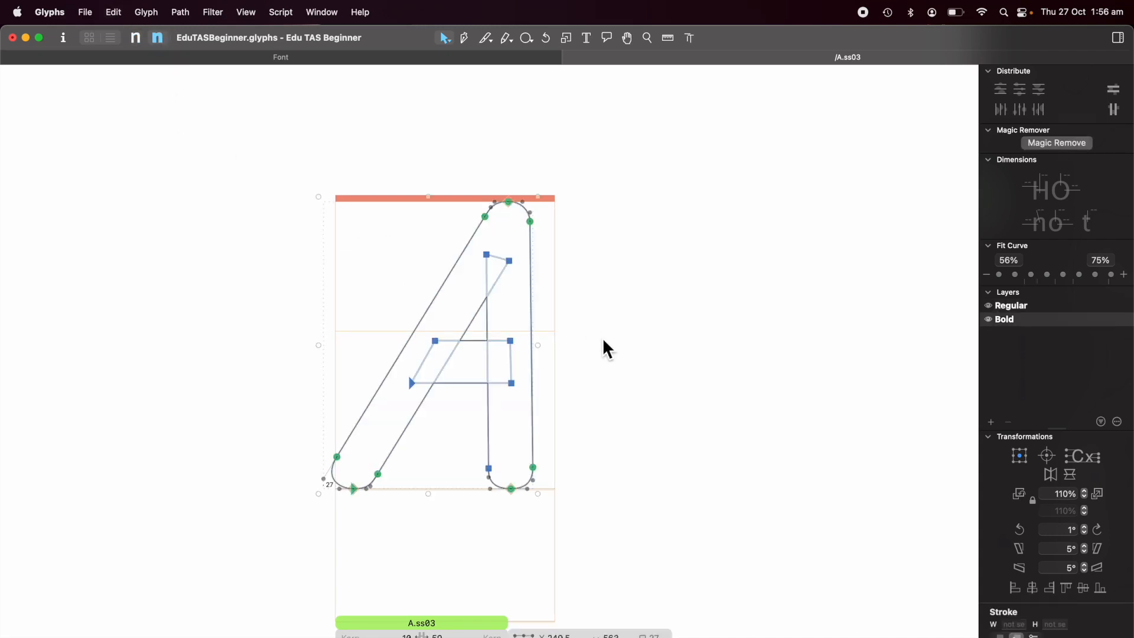
pyautogui.press('super+c')
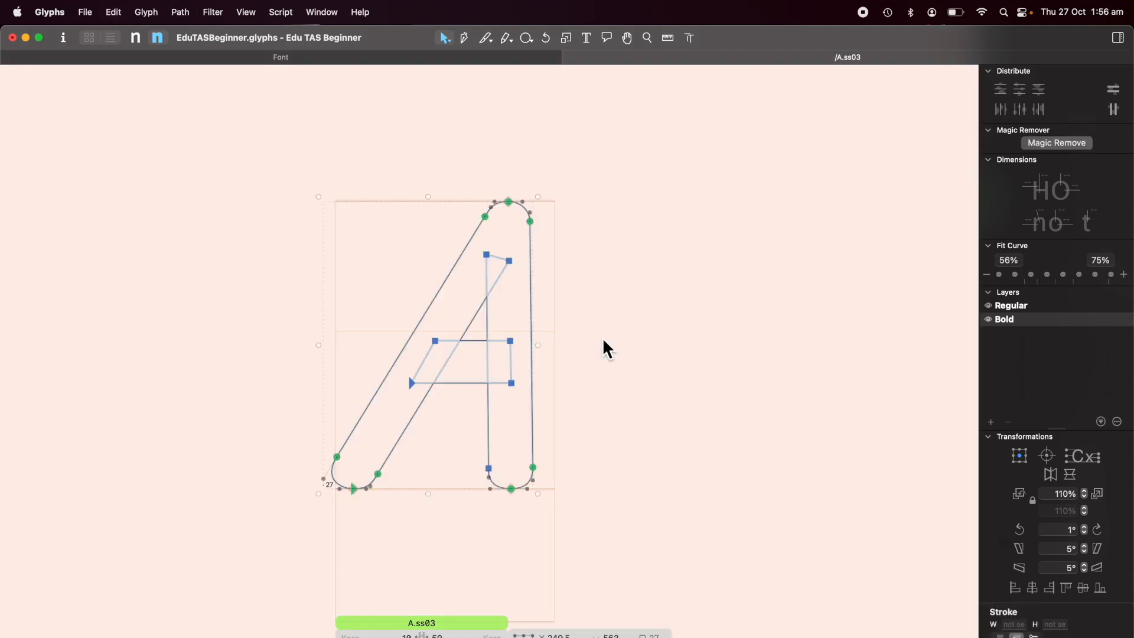
pyautogui.press('super+shift+r')
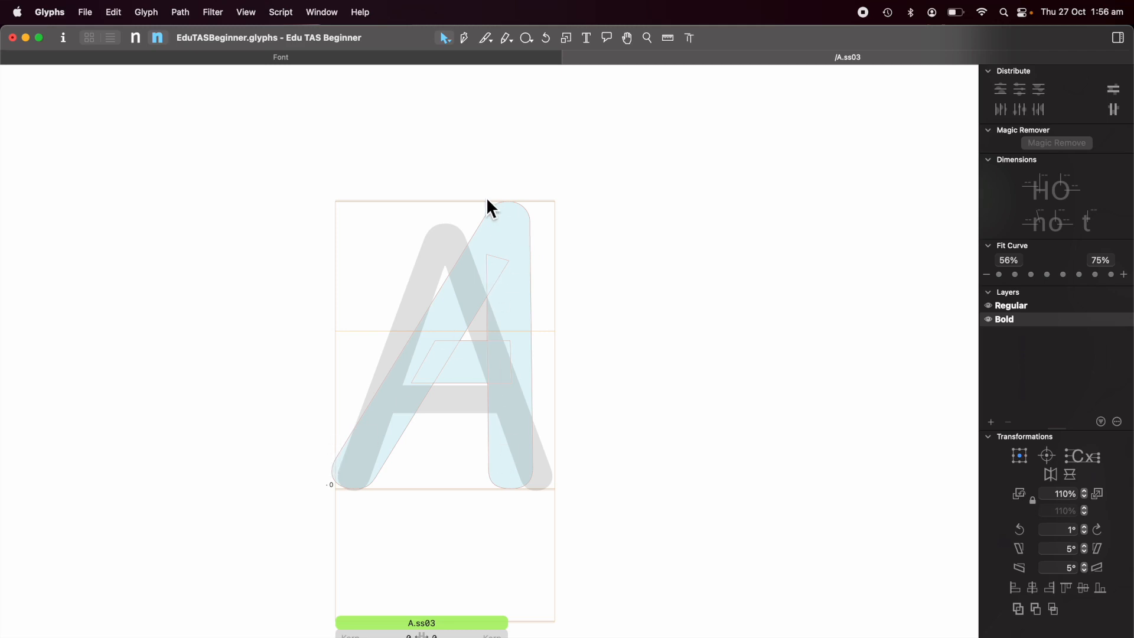
# In the Regular master, draw an open stroke path from the left foot up to the apex and down the right stem.
pyautogui.click(136, 37)
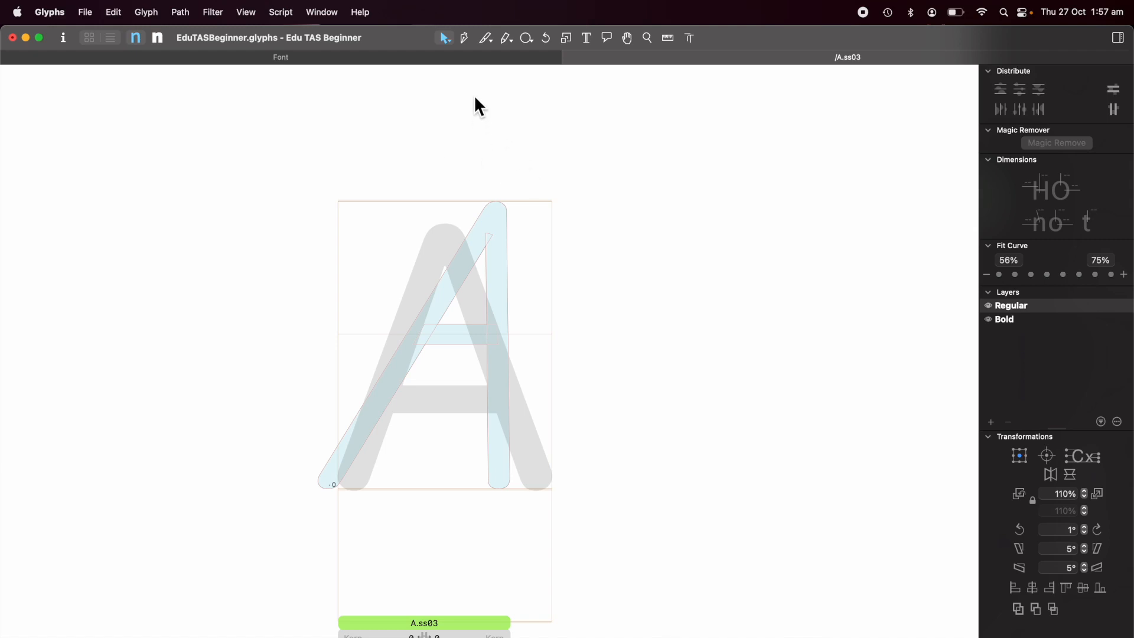
pyautogui.click(466, 39)
pyautogui.click(326, 498)
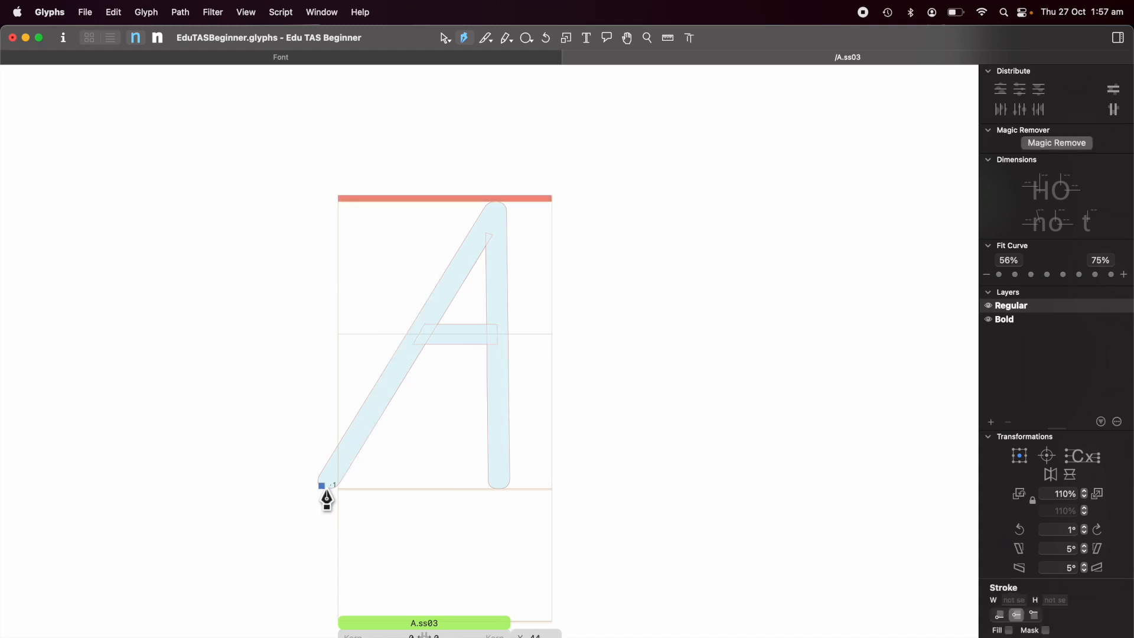
pyautogui.click(496, 203)
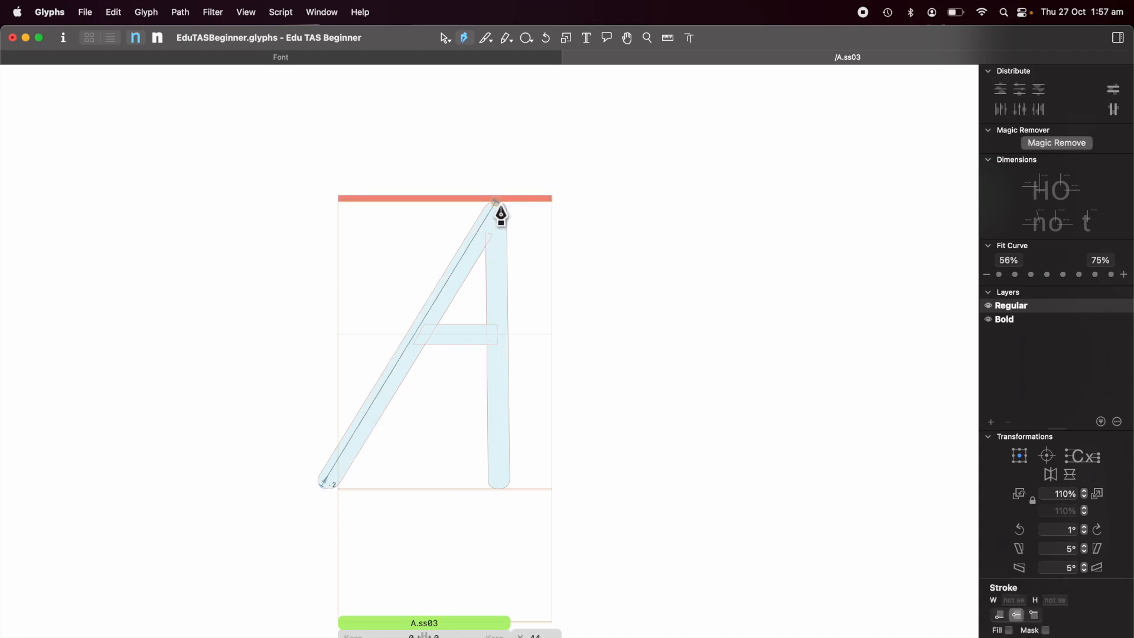
pyautogui.click(500, 488)
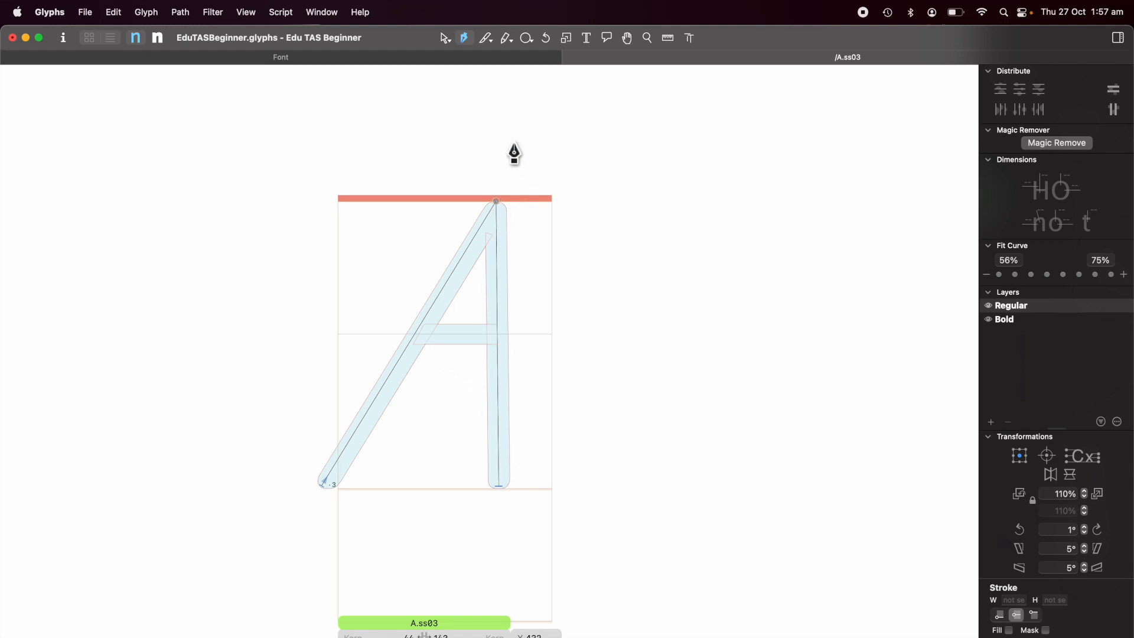
pyautogui.click(446, 39)
# Nudge the stroke's apex point so it sits centred in the background letter's peak.
pyautogui.click(424, 330)
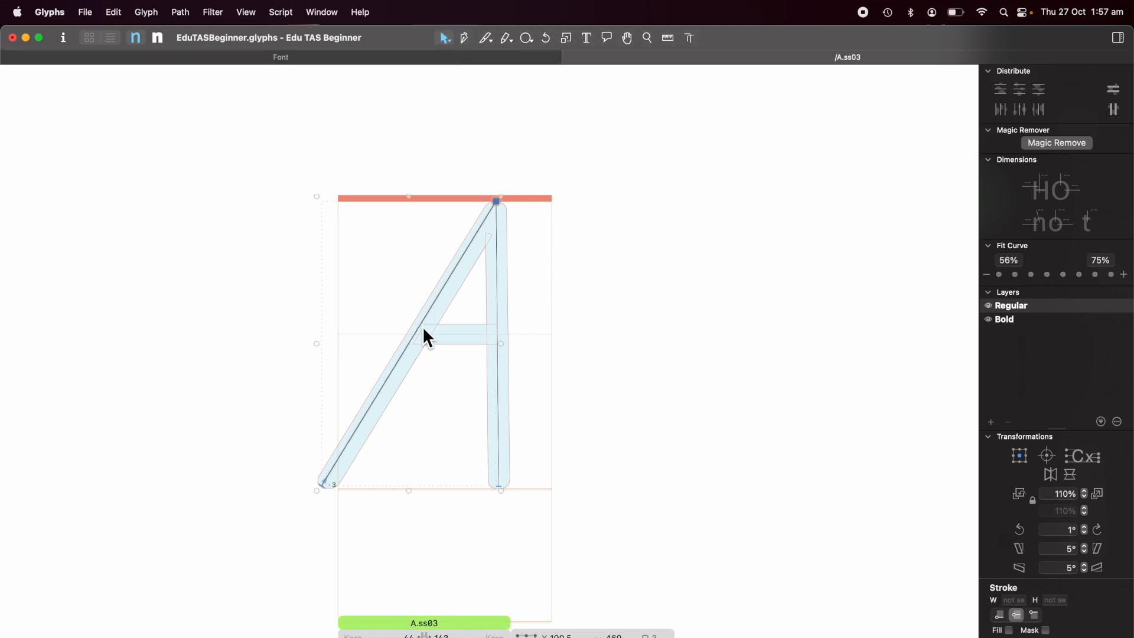
pyautogui.press('Right')
pyautogui.press('Right')
pyautogui.press('Right')
pyautogui.press('Right')
pyautogui.press('Right')
pyautogui.press('Right')
pyautogui.press('Right')
pyautogui.press('Right')
pyautogui.press('Right')
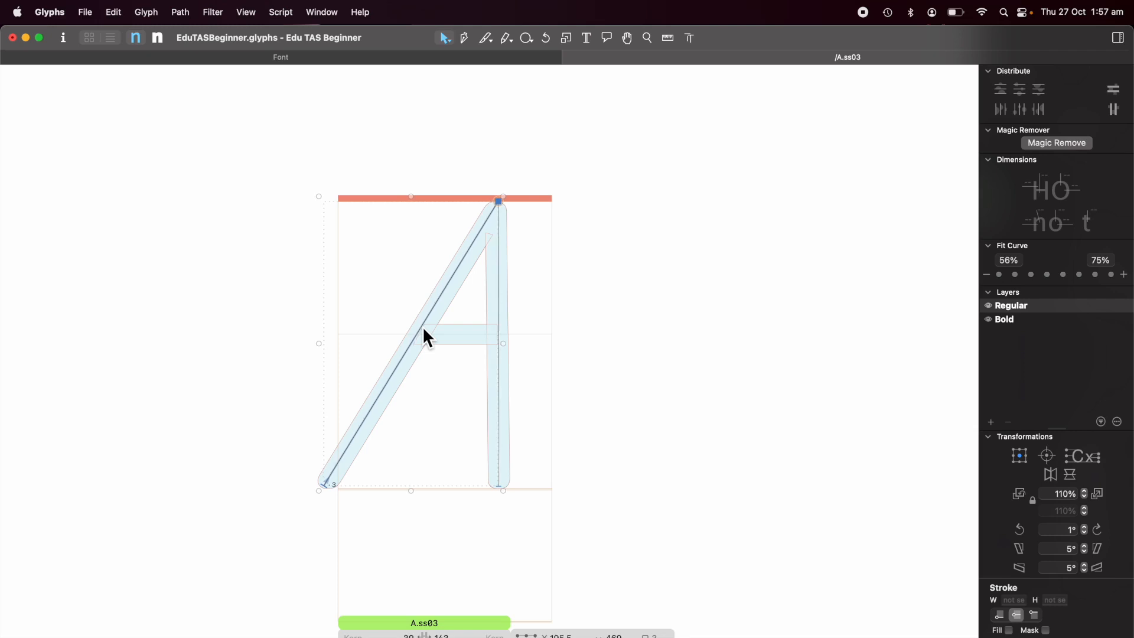
pyautogui.press('Right')
pyautogui.press('Right')
pyautogui.press('Right')
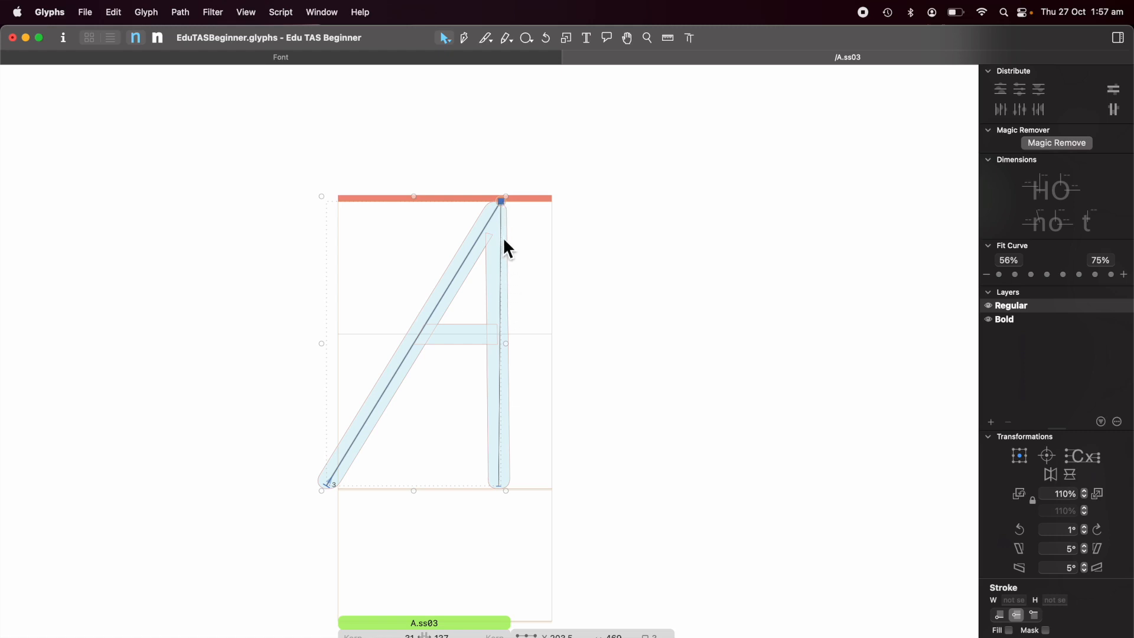
pyautogui.moveTo(502, 204); pyautogui.dragTo(495, 207)
pyautogui.press('super+z')
pyautogui.scroll(8, 501, 207)
pyautogui.click(550, 218)
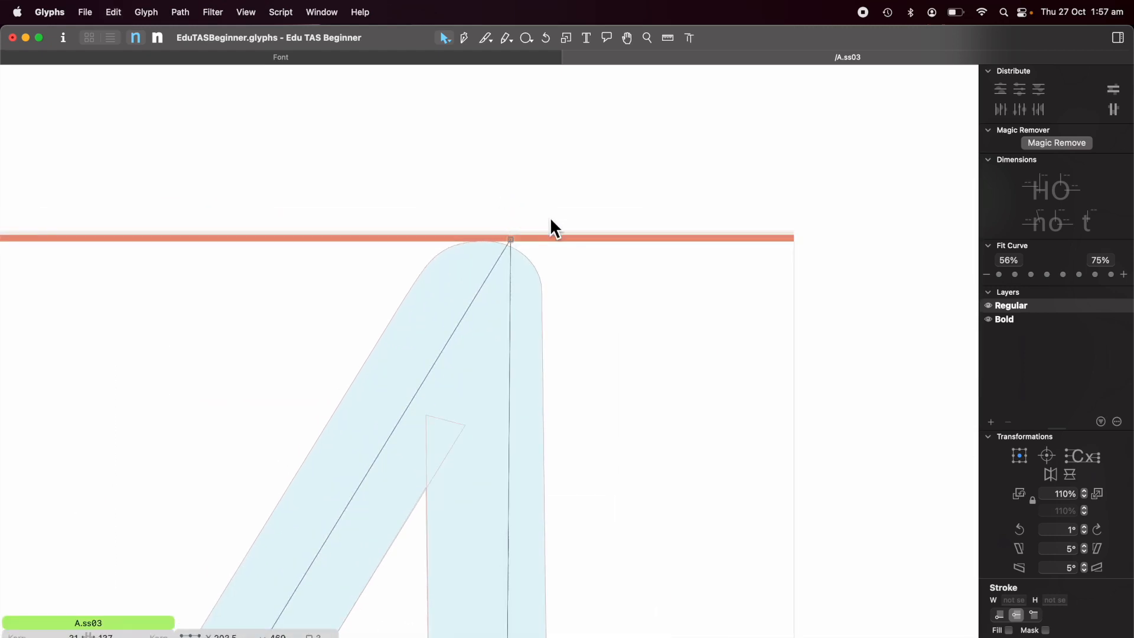
pyautogui.click(512, 240)
pyautogui.press('Left')
pyautogui.press('Left')
pyautogui.press('Left')
pyautogui.press('Left')
pyautogui.press('Left')
pyautogui.press('Left')
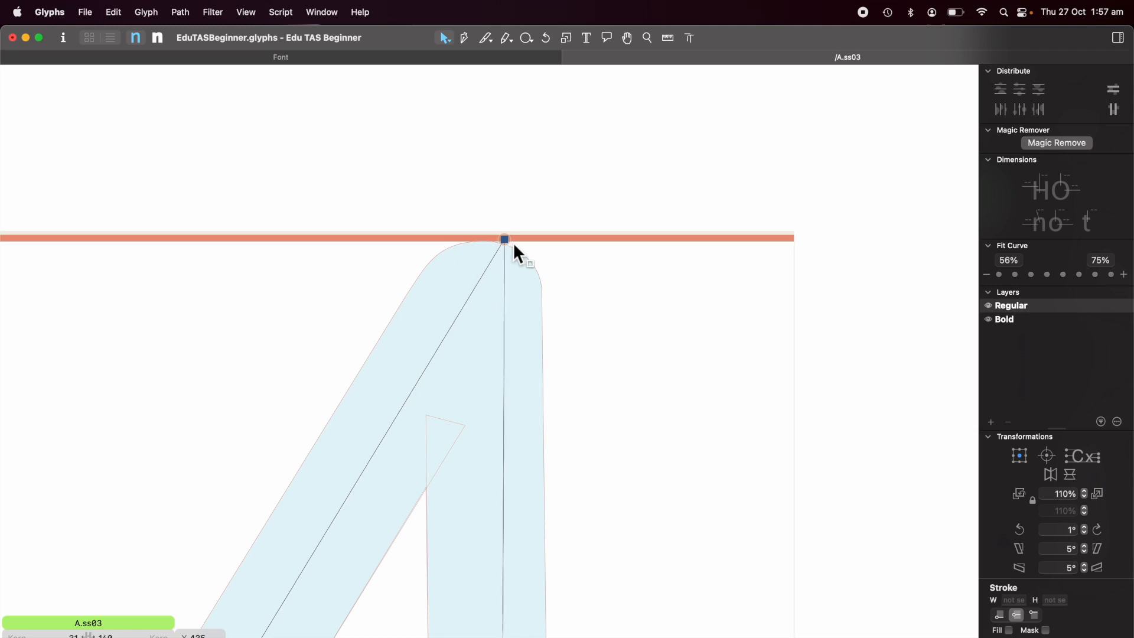
pyautogui.press('Left')
pyautogui.press('Left')
pyautogui.press('Left')
pyautogui.press('Left')
pyautogui.press('Left')
pyautogui.press('Left')
pyautogui.press('Left')
# Nudge the bottom point of the right stem stroke to centre it in the background stem.
pyautogui.scroll(-10, 570, 317)
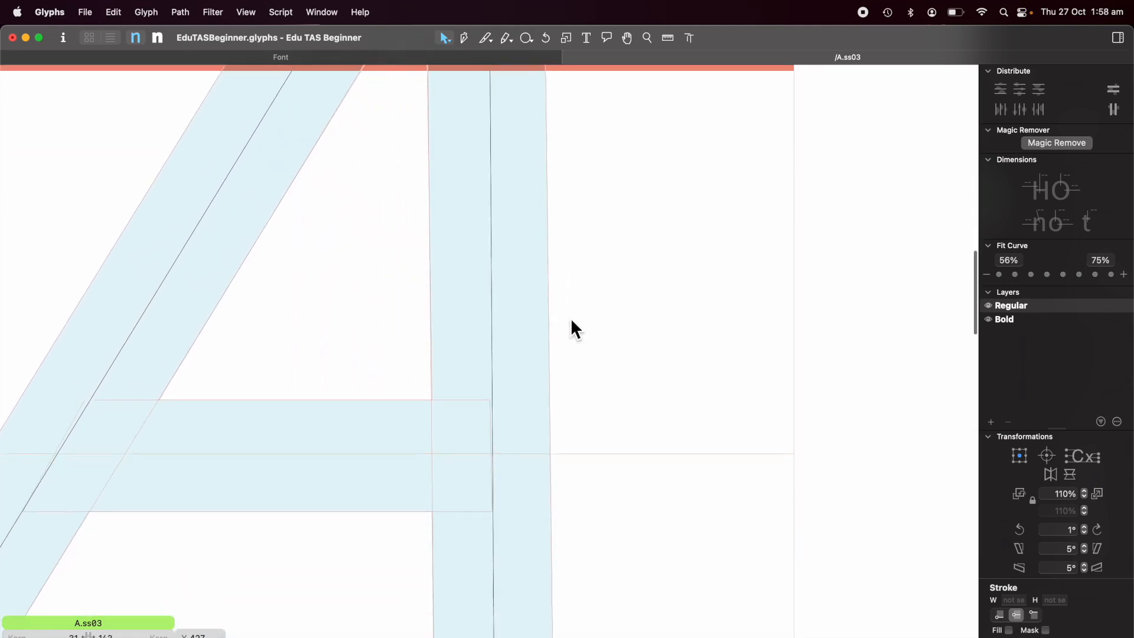
pyautogui.scroll(-10, 571, 317)
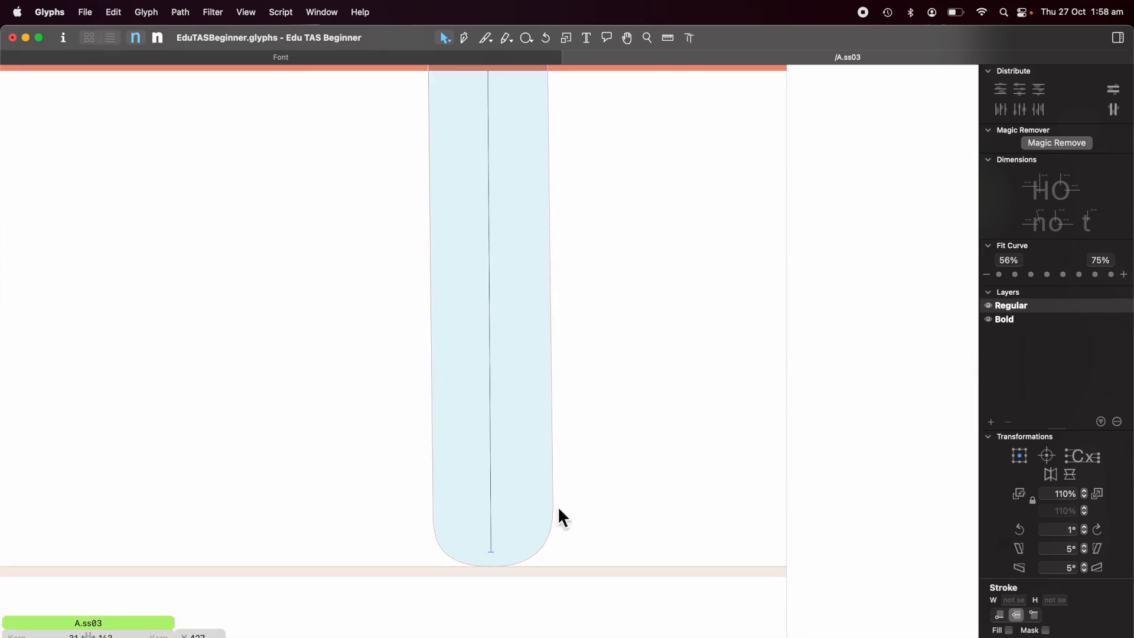
pyautogui.press('Right')
pyautogui.press('Right')
pyautogui.press('Right')
pyautogui.press('Right')
pyautogui.press('Right')
pyautogui.press('Right')
pyautogui.press('Right')
pyautogui.press('Right')
pyautogui.press('Right')
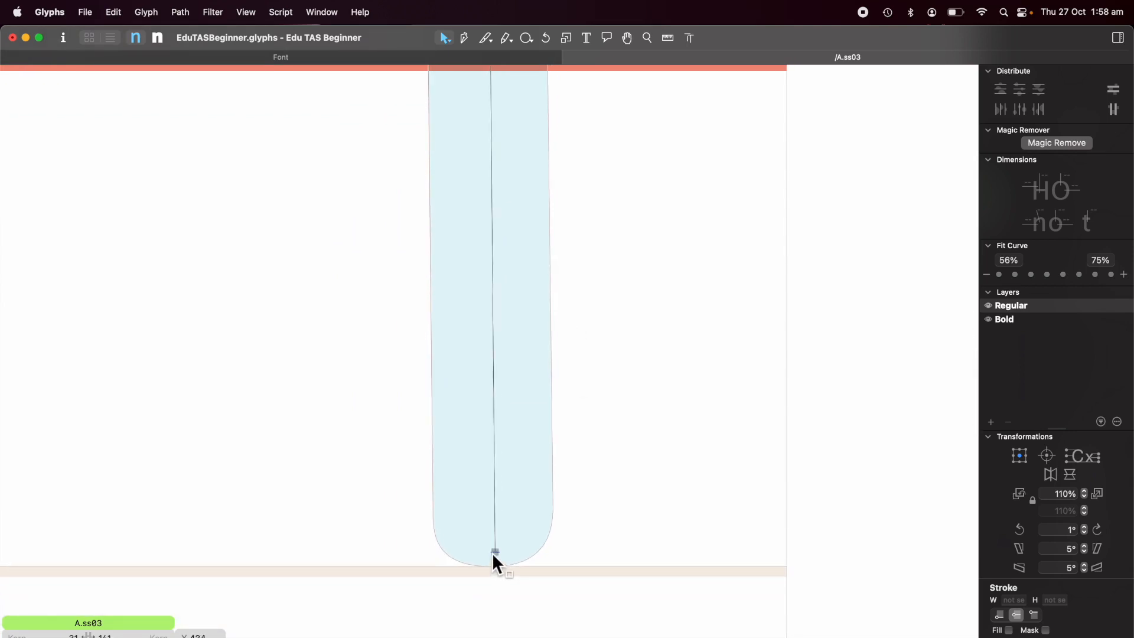
pyautogui.press('Left')
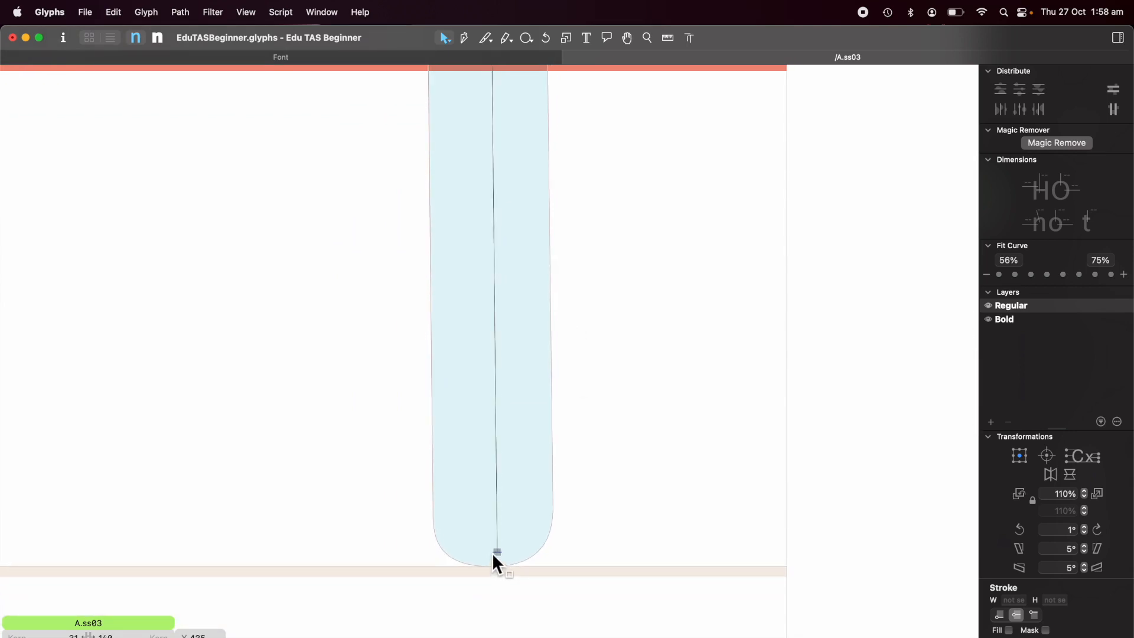
# Draw a horizontal crossbar stroke from the diagonal to the right stem.
pyautogui.click(648, 445)
pyautogui.scroll(-10, 648, 447)
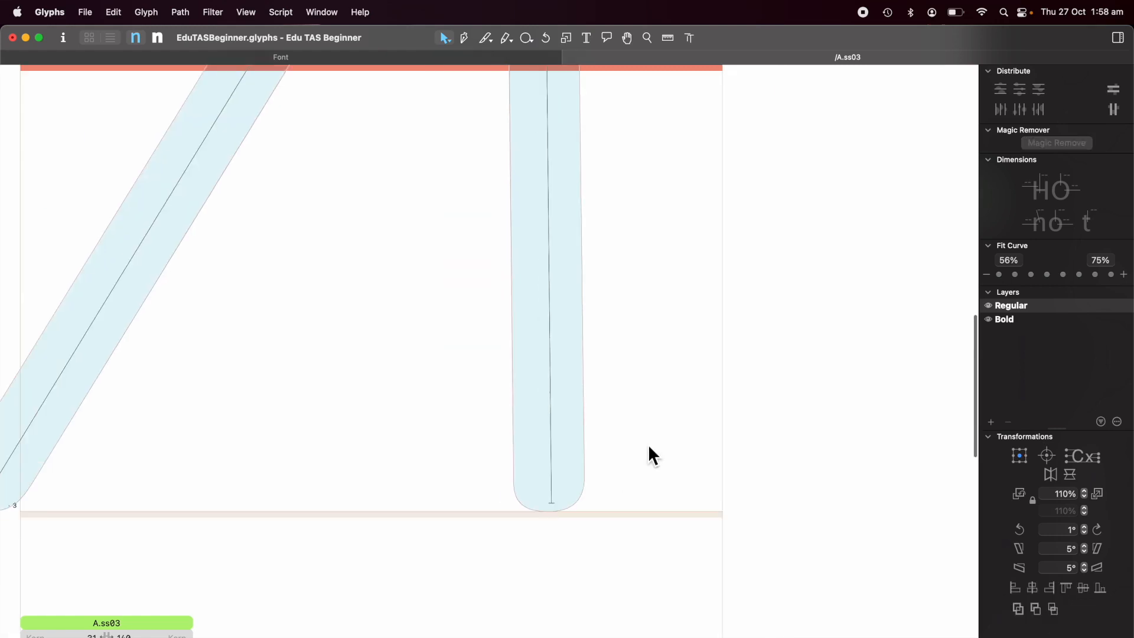
pyautogui.hscroll(1, 649, 447)
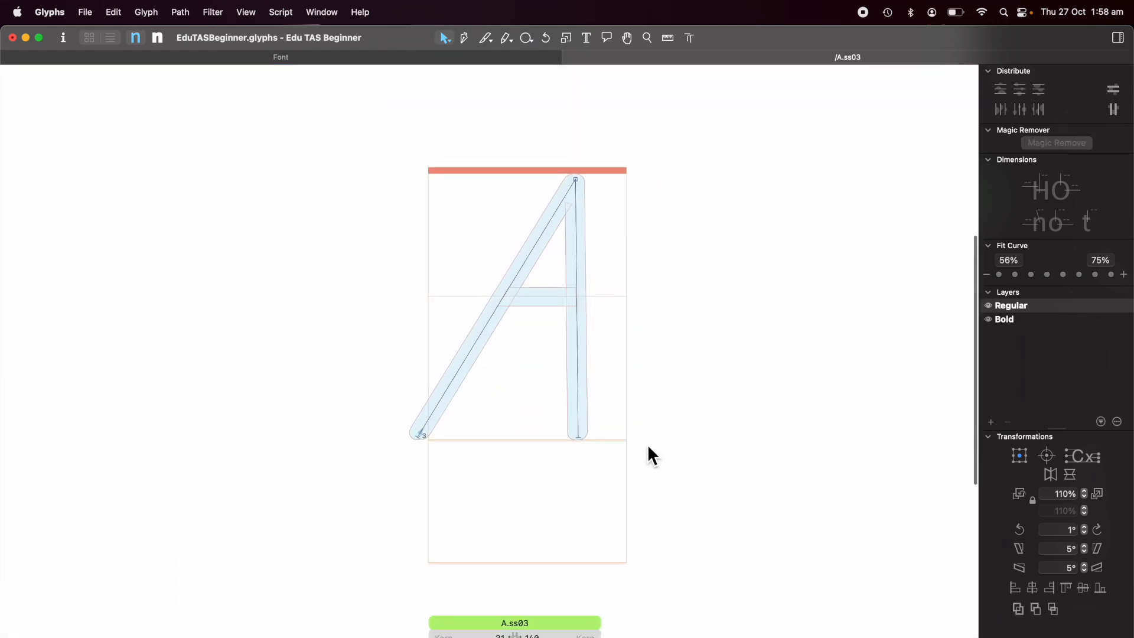
pyautogui.hscroll(5, 647, 445)
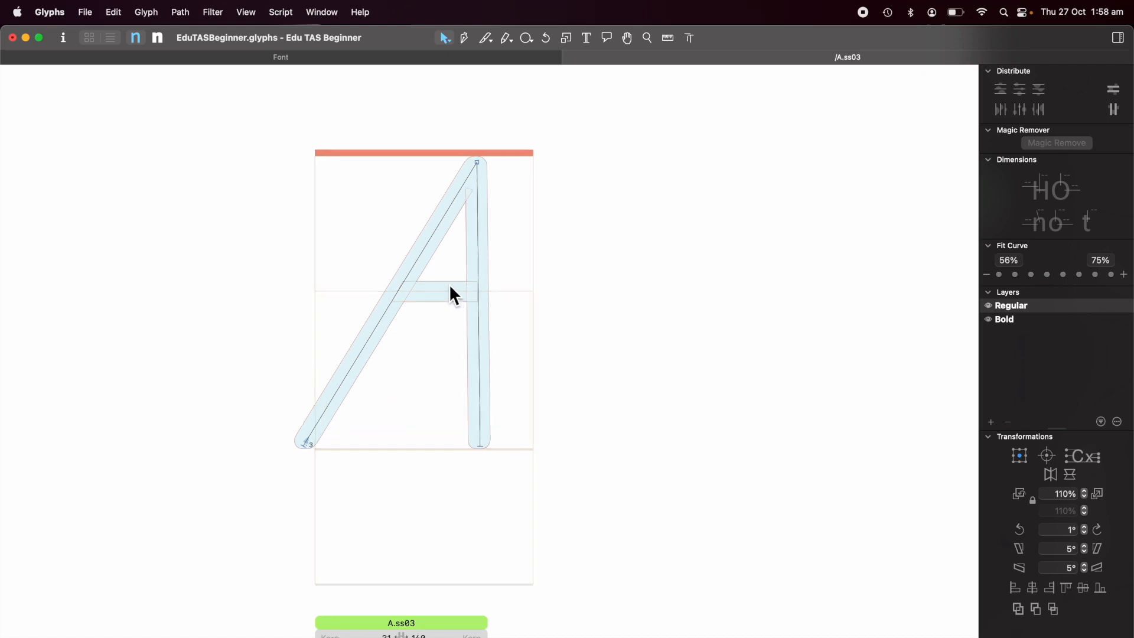
pyautogui.scroll(8, 449, 283)
pyautogui.scroll(-5, 449, 284)
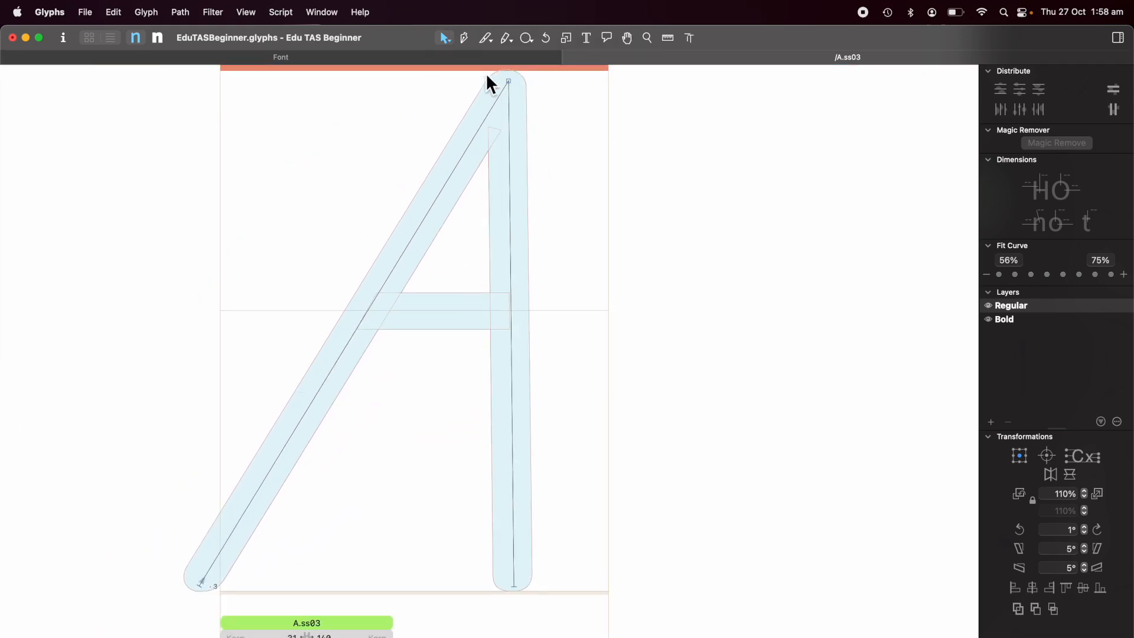
pyautogui.click(466, 39)
pyautogui.click(383, 310)
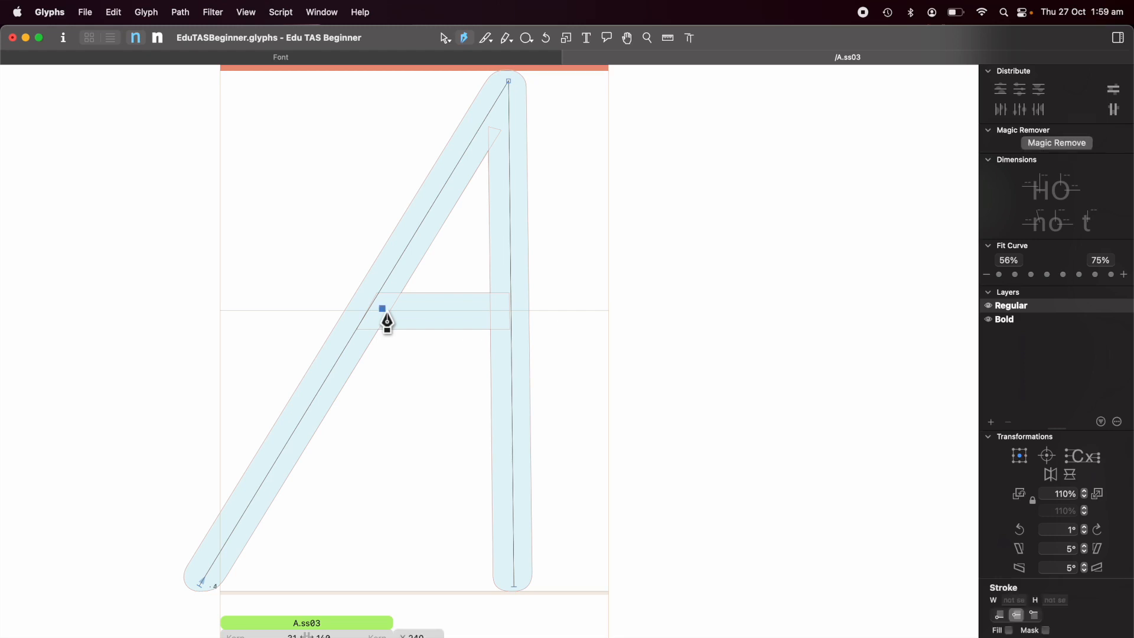
pyautogui.click(495, 310)
pyautogui.click(445, 37)
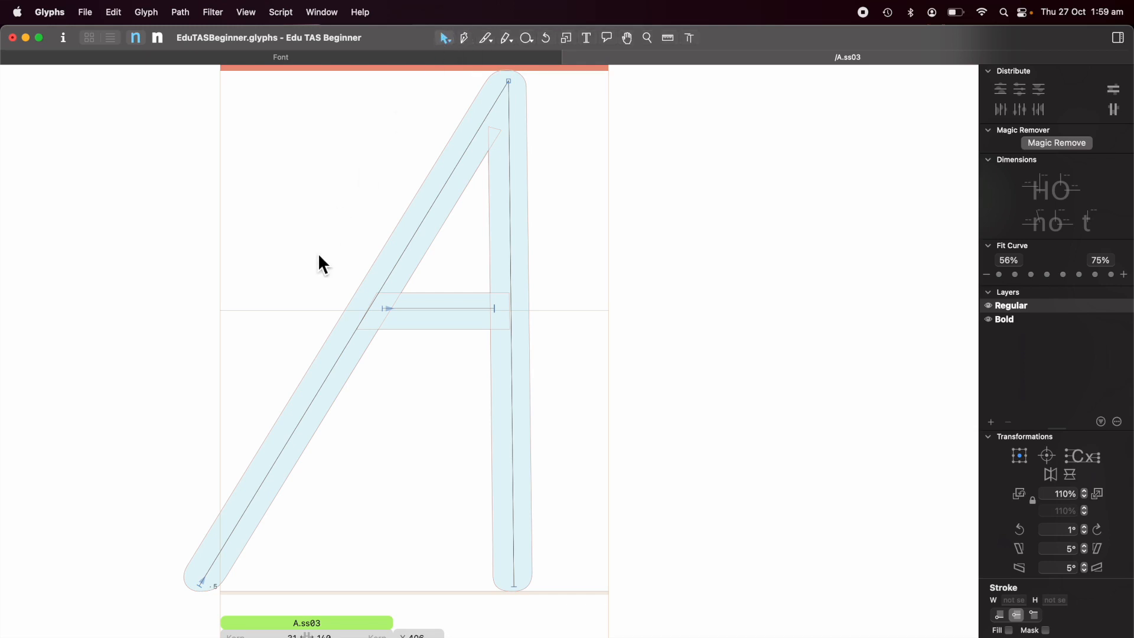
# Select all strokes and run Stitcher with interval 50, component _circle, Balance Components on, to stitch dots.
pyautogui.press('super+a')
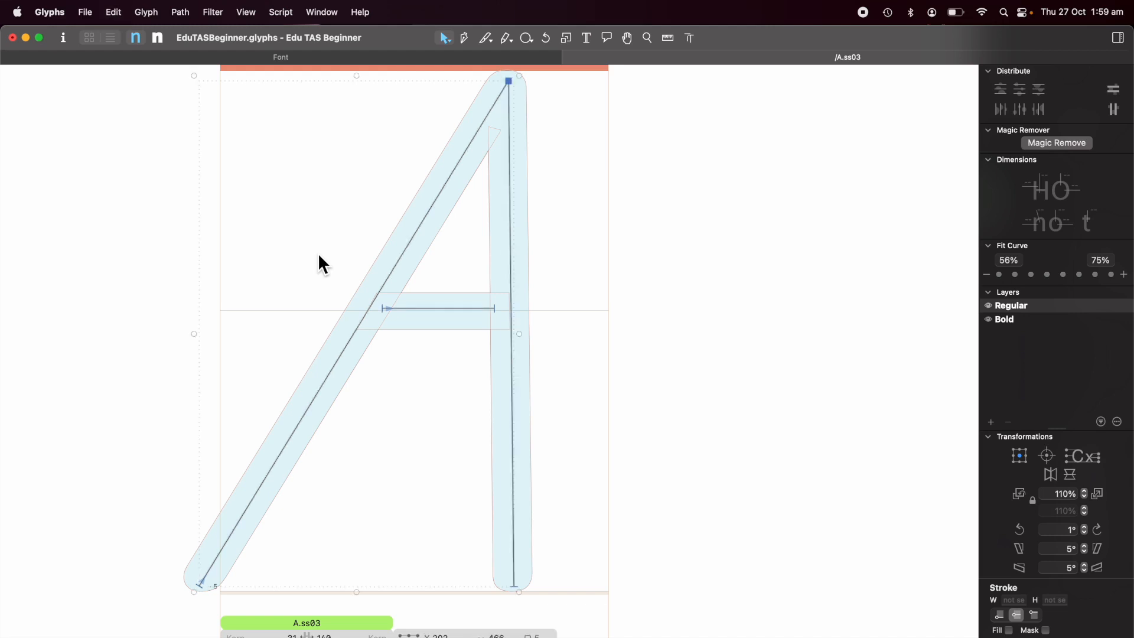
pyautogui.click(214, 15)
pyautogui.click(233, 202)
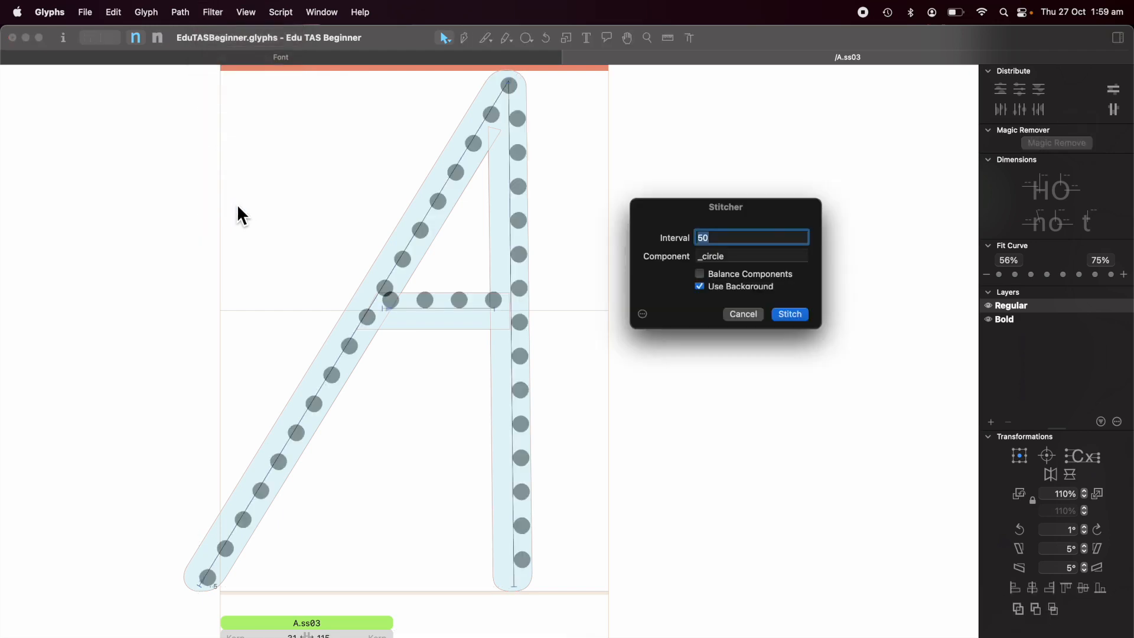
pyautogui.click(738, 258)
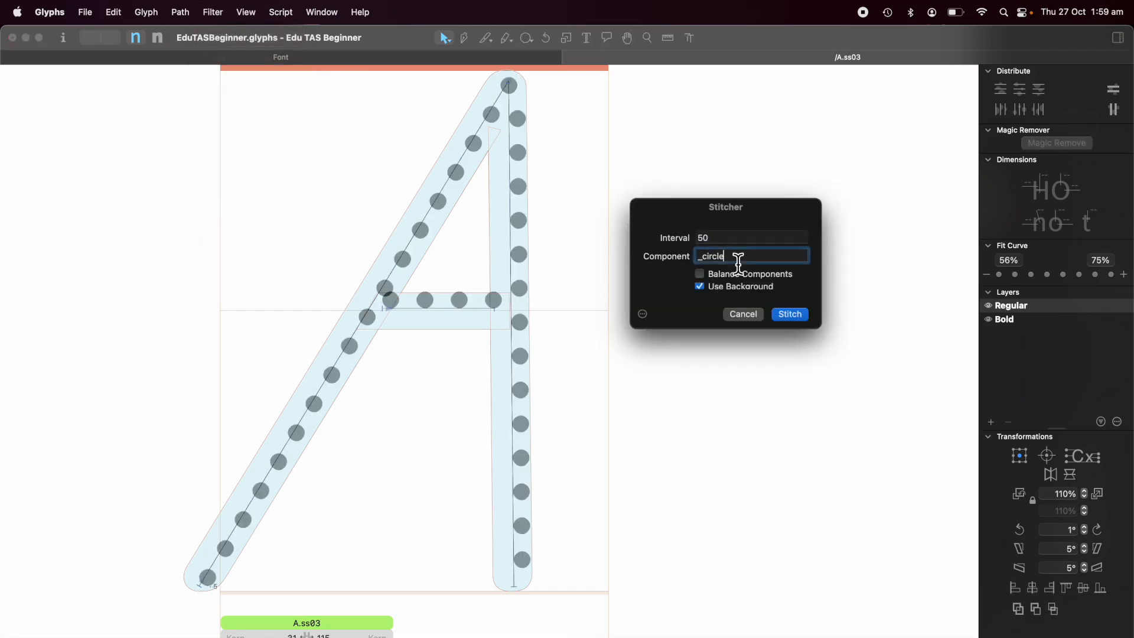
pyautogui.press('Left')
pyautogui.press('Left')
pyautogui.press('Left')
pyautogui.press('Left')
pyautogui.press('Left')
pyautogui.press('Left')
pyautogui.press('Left')
pyautogui.press('Right')
pyautogui.press('Right')
pyautogui.press('Right')
pyautogui.press('Right')
pyautogui.press('Right')
pyautogui.press('Right')
pyautogui.click(701, 275)
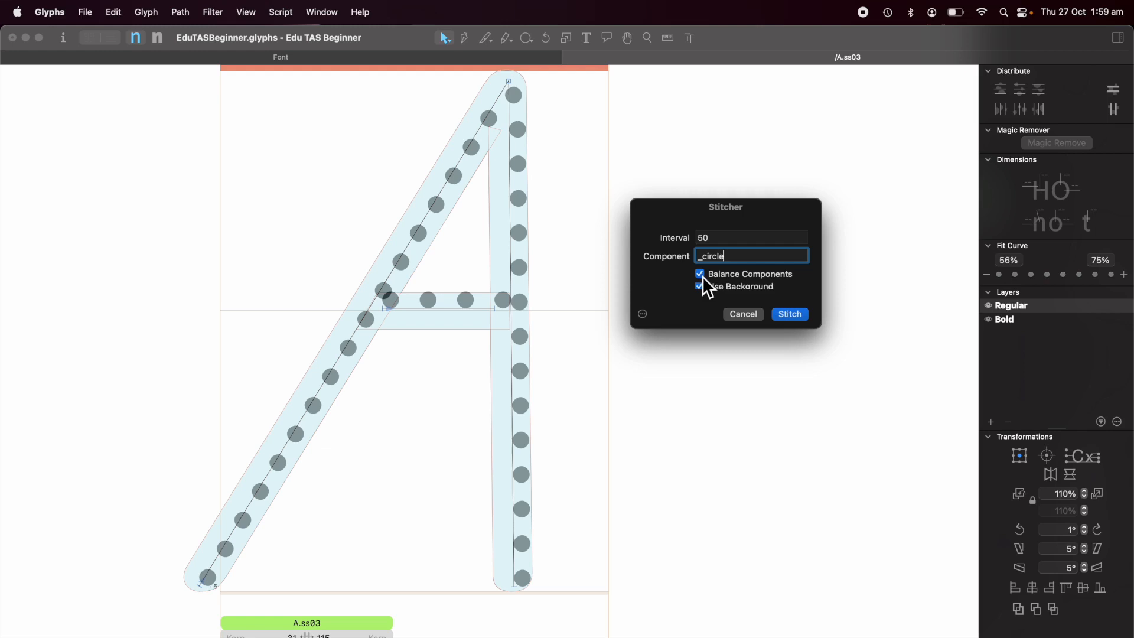
pyautogui.click(792, 320)
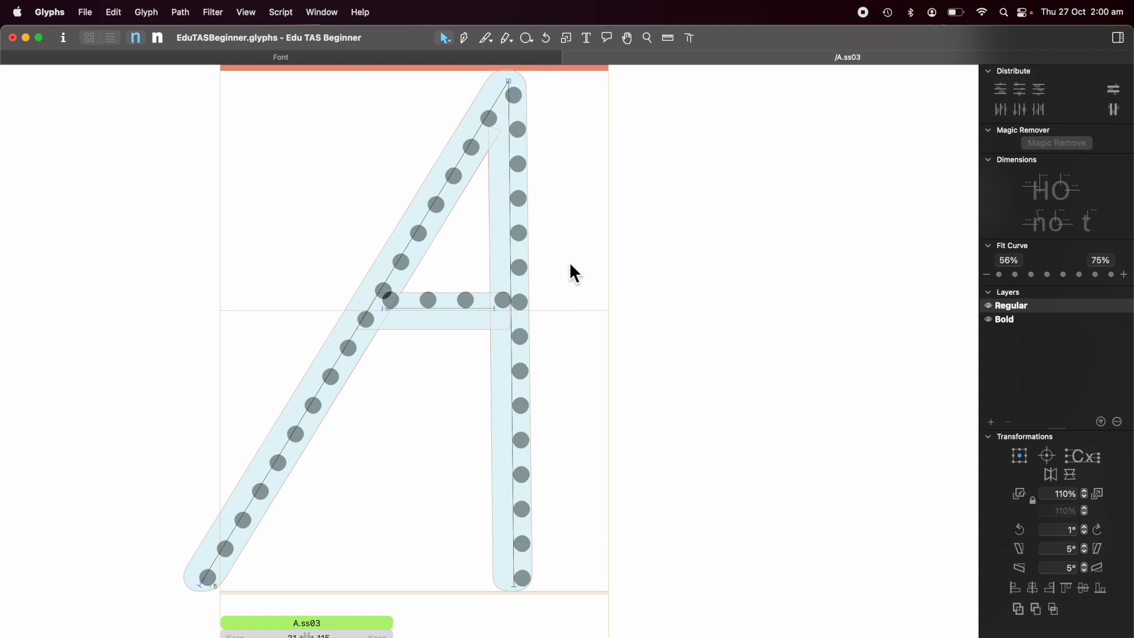
# In the Regular master, select the four crossbar circles and nudge them down and left to centre them in the crossbar.
pyautogui.doubleClick(512, 250)
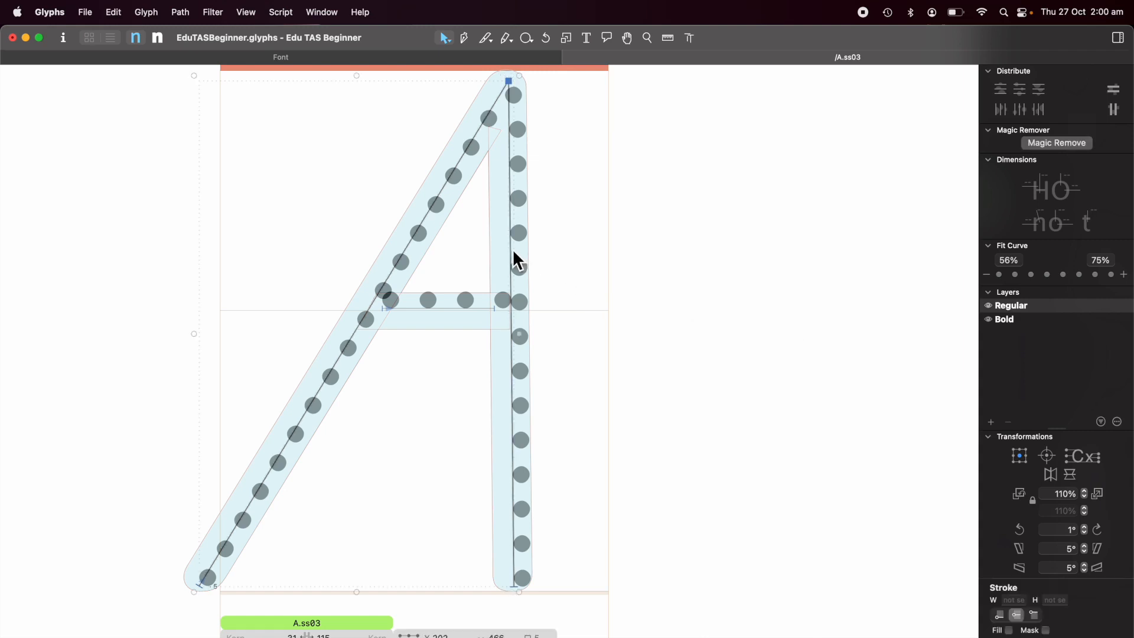
pyautogui.press('Escape')
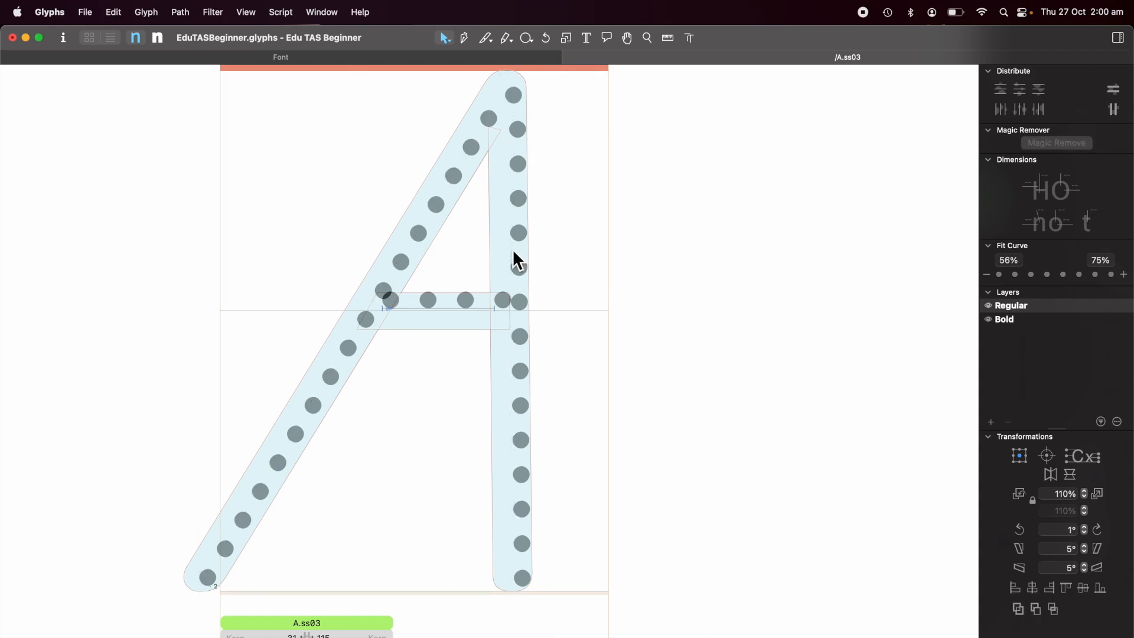
pyautogui.click(448, 313)
pyautogui.press('Escape')
pyautogui.click(504, 301)
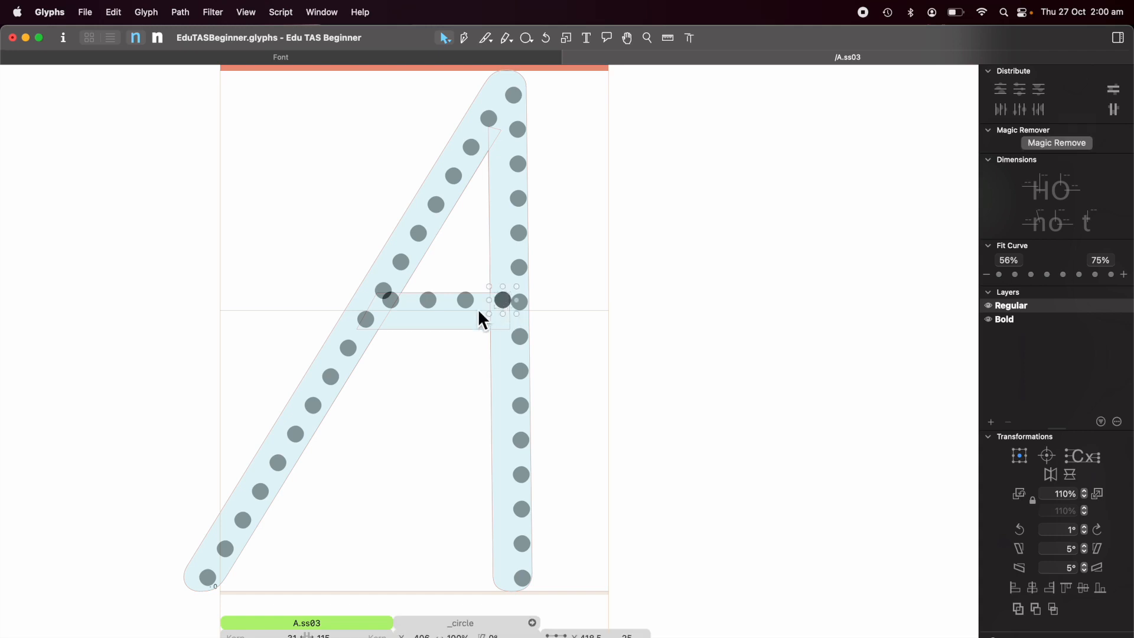
pyautogui.keyDown('shift'); pyautogui.click(466, 300); pyautogui.keyUp('shift')
pyautogui.keyDown('shift'); pyautogui.click(432, 301); pyautogui.keyUp('shift')
pyautogui.keyDown('shift'); pyautogui.click(390, 306); pyautogui.keyUp('shift')
pyautogui.press('Down')
pyautogui.press('Down')
pyautogui.press('Down')
pyautogui.press('Down')
pyautogui.press('Down')
pyautogui.press('Down')
pyautogui.press('Down')
pyautogui.press('Down')
pyautogui.press('Down')
pyautogui.press('Down')
pyautogui.press('Down')
pyautogui.press('Down')
pyautogui.press('Down')
pyautogui.press('Down')
pyautogui.press('Down')
pyautogui.press('Down')
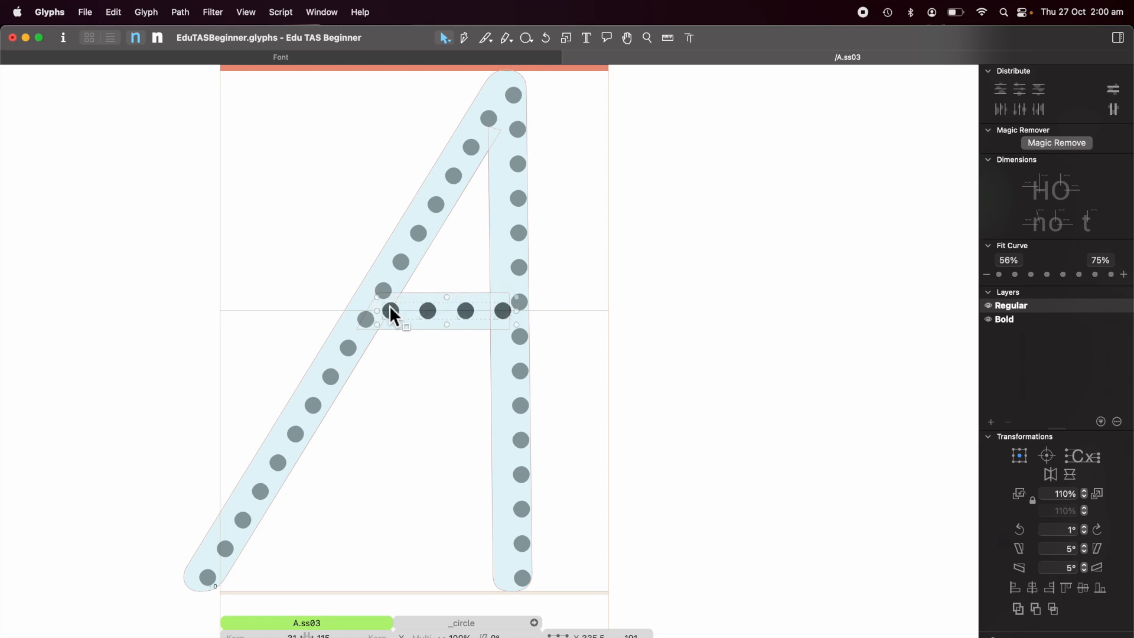
pyautogui.press('Left')
pyautogui.press('Left')
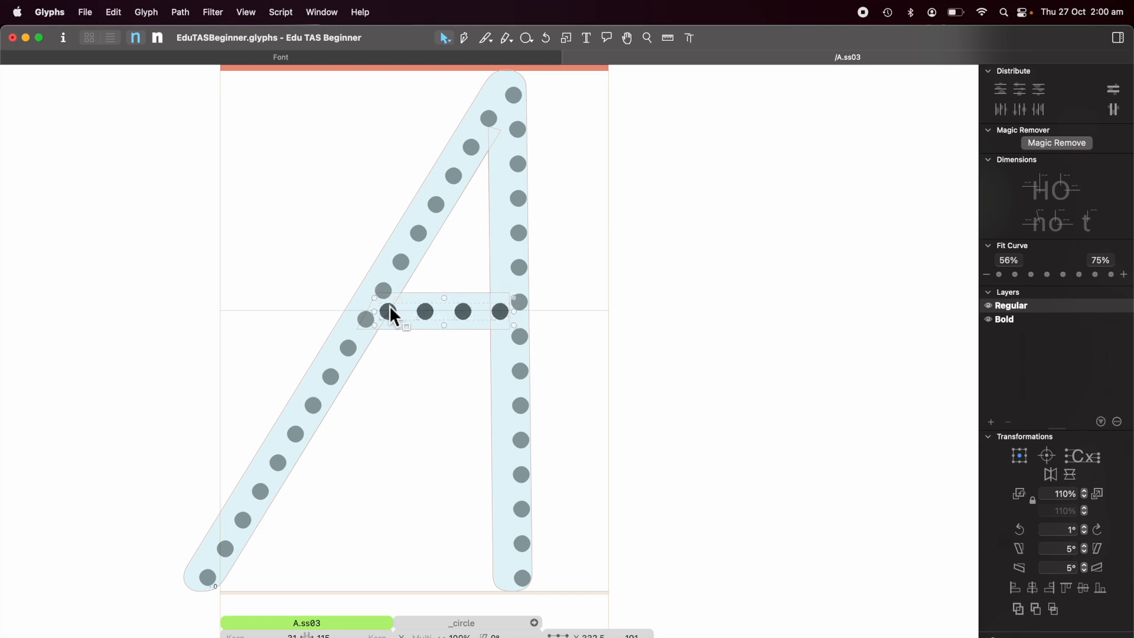
pyautogui.click(608, 334)
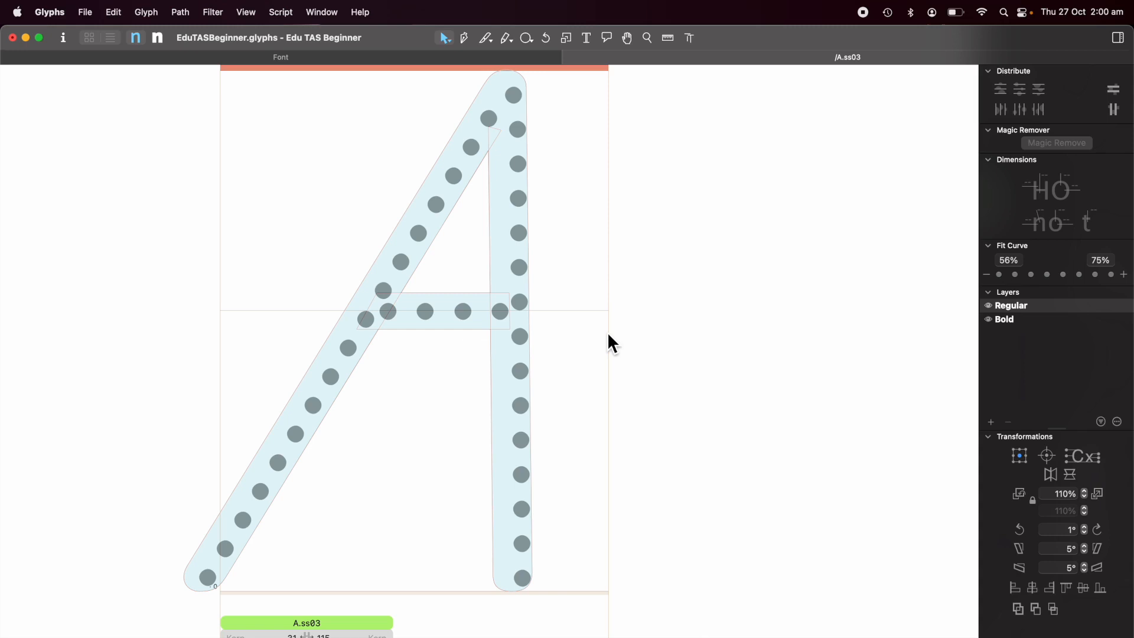
# Switch to the Bold master and nudge the four crossbar circles down and left into the background crossbar.
pyautogui.press('super+a')
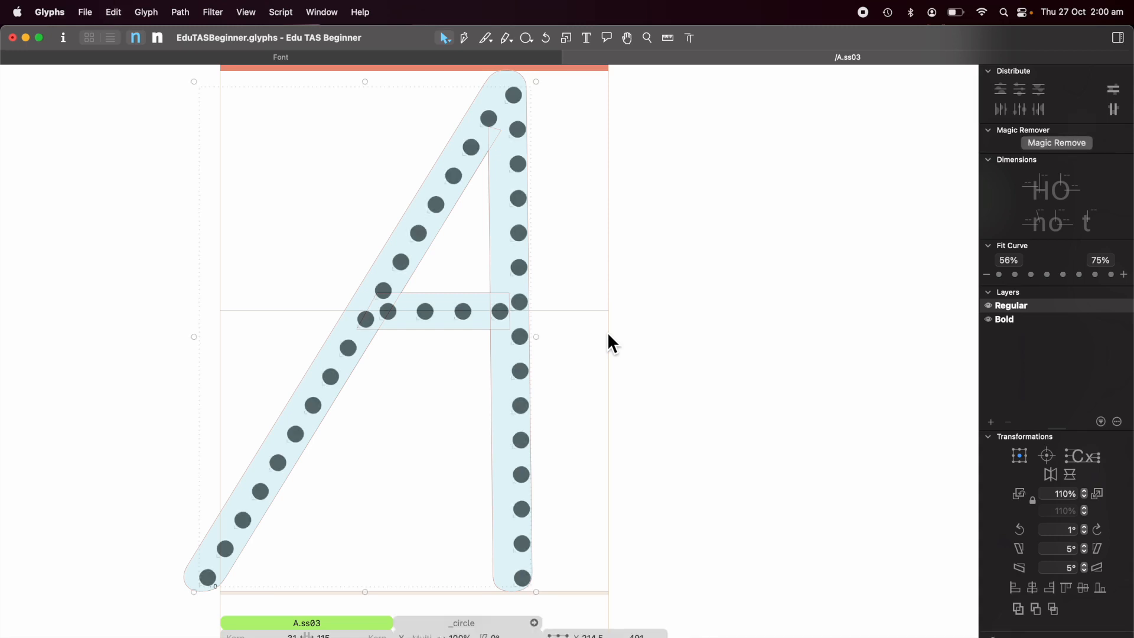
pyautogui.click(158, 39)
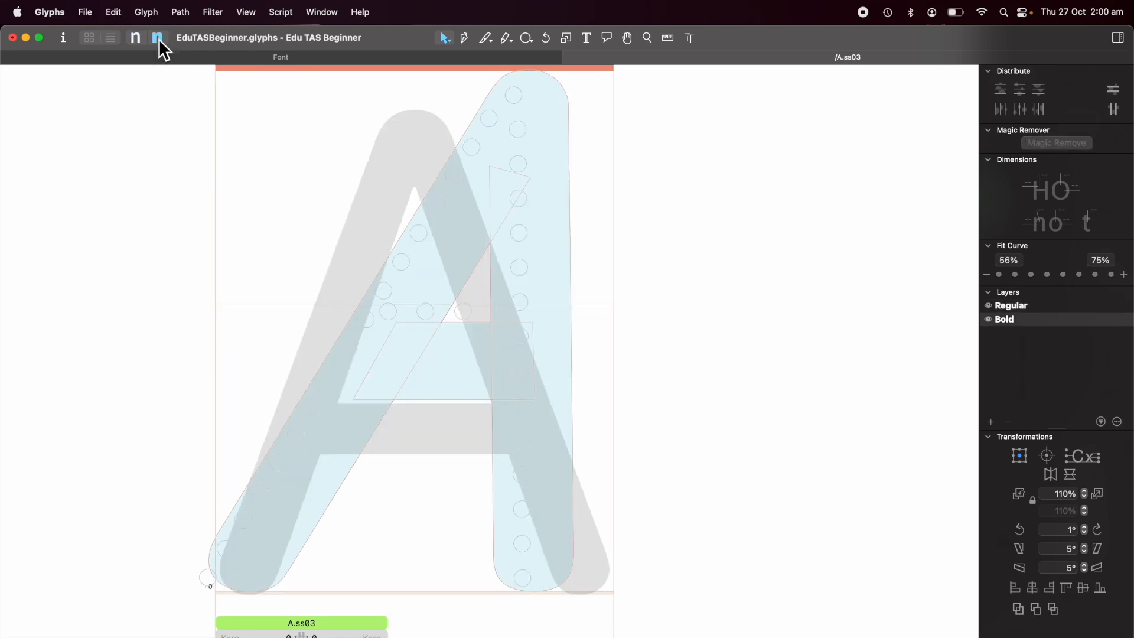
pyautogui.press('super+a')
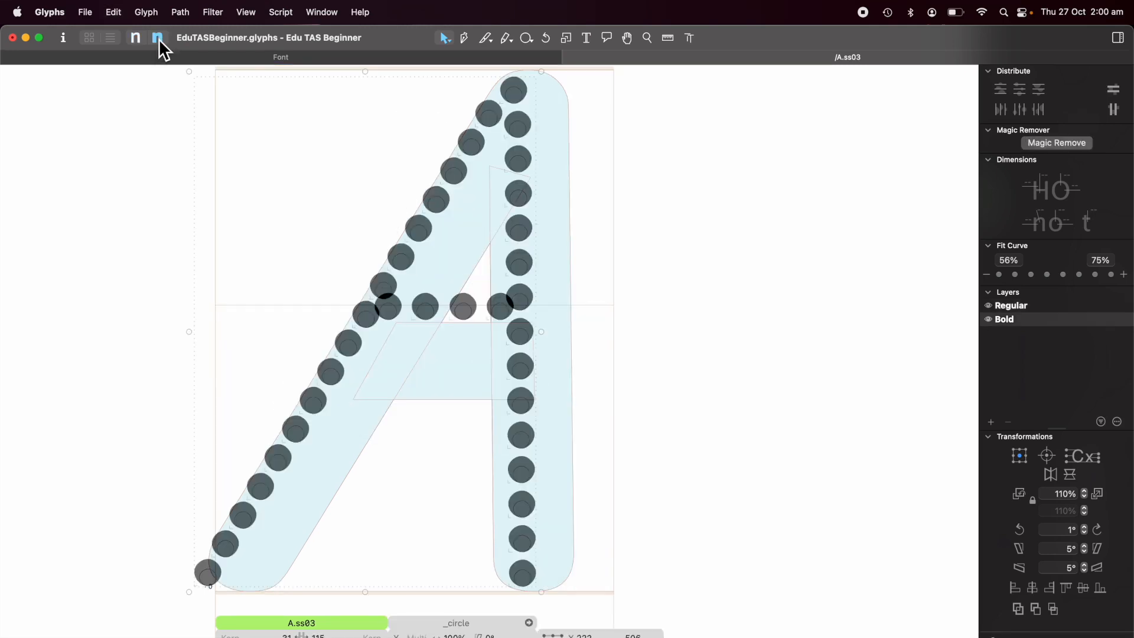
pyautogui.click(596, 308)
pyautogui.click(500, 309)
pyautogui.keyDown('shift'); pyautogui.click(464, 308); pyautogui.keyUp('shift')
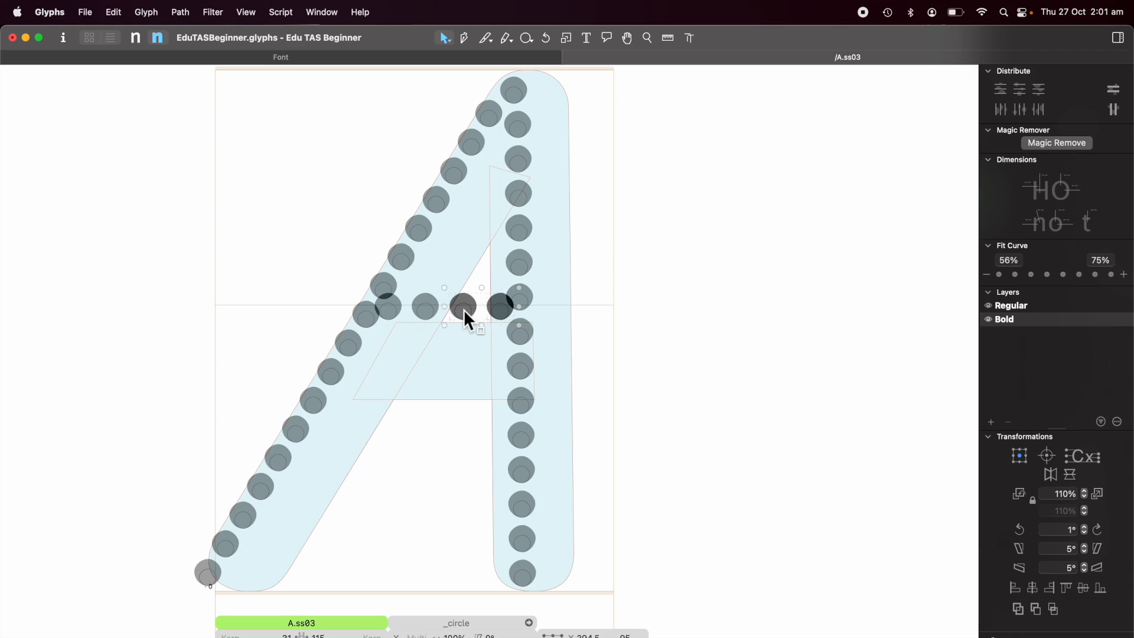
pyautogui.keyDown('shift'); pyautogui.click(390, 311); pyautogui.keyUp('shift')
pyautogui.press('Down')
pyautogui.press('Down')
pyautogui.press('Down')
pyautogui.press('Down')
pyautogui.press('Down')
pyautogui.press('Down')
pyautogui.press('Down')
pyautogui.press('Down')
pyautogui.press('Down')
pyautogui.press('Down')
pyautogui.press('Down')
pyautogui.press('Down')
pyautogui.press('Down')
pyautogui.press('Down')
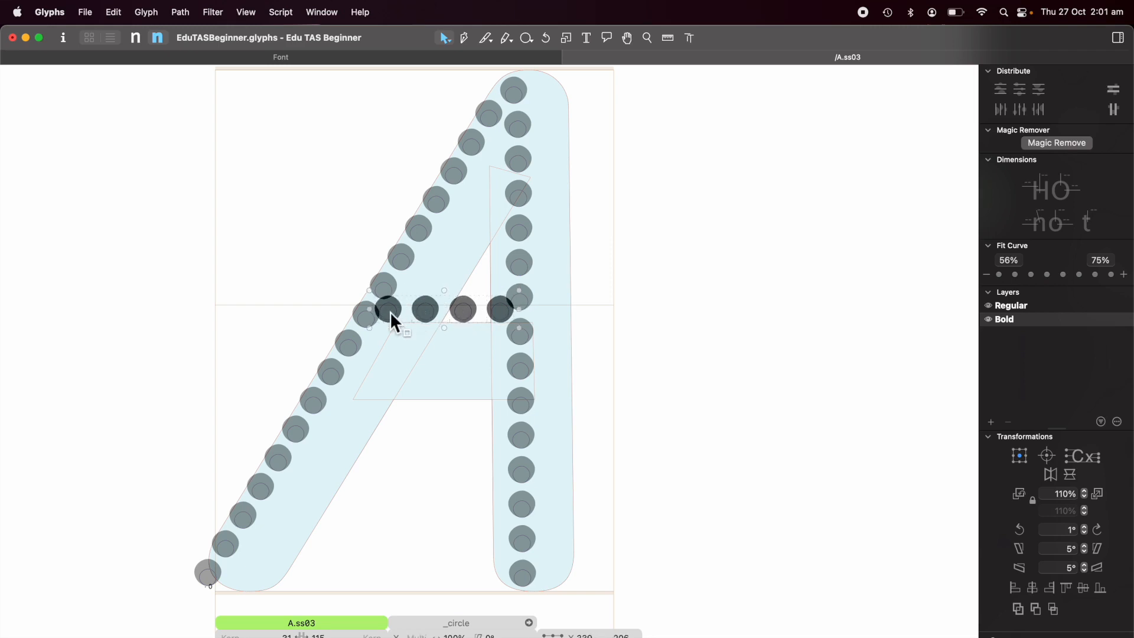
pyautogui.press('Down')
pyautogui.press('Down')
pyautogui.press('Down')
pyautogui.press('Down')
pyautogui.press('Down')
pyautogui.press('Down')
pyautogui.press('Down')
pyautogui.press('Down')
pyautogui.press('Down')
pyautogui.press('Down')
pyautogui.press('Down')
pyautogui.press('Down')
pyautogui.press('Down')
pyautogui.press('Down')
pyautogui.press('Down')
pyautogui.press('Down')
pyautogui.press('Down')
pyautogui.press('Down')
pyautogui.press('Down')
pyautogui.press('Down')
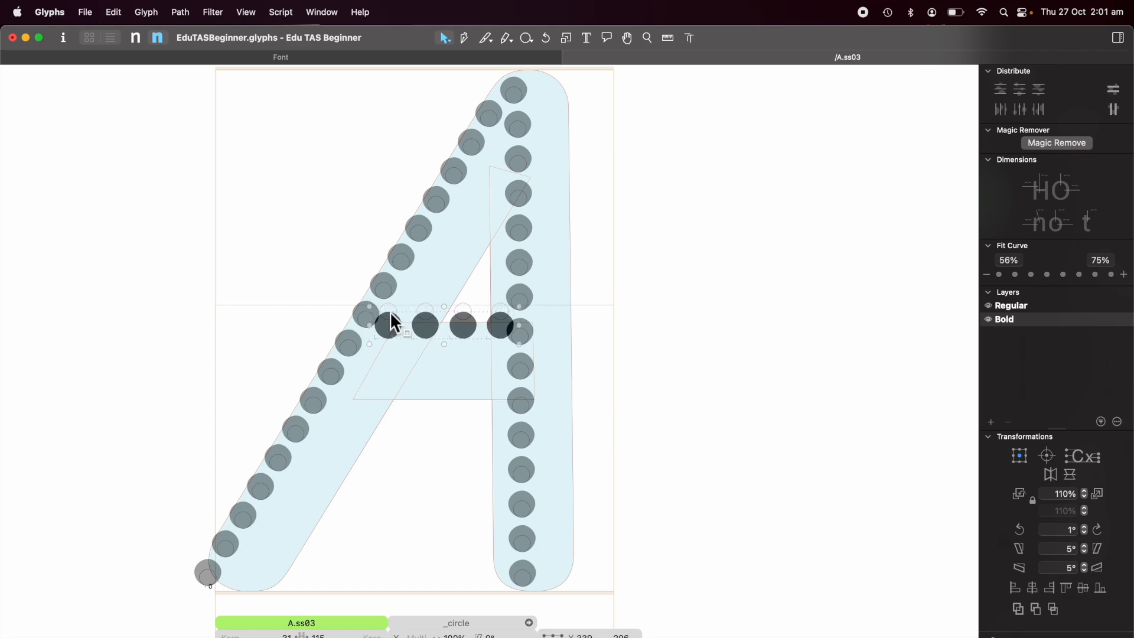
pyautogui.press('Down')
pyautogui.press('Down')
pyautogui.press('Down')
pyautogui.press('Left')
pyautogui.press('Left')
pyautogui.press('Left')
pyautogui.press('Left')
pyautogui.press('Left')
pyautogui.press('Left')
pyautogui.press('Left')
pyautogui.press('Left')
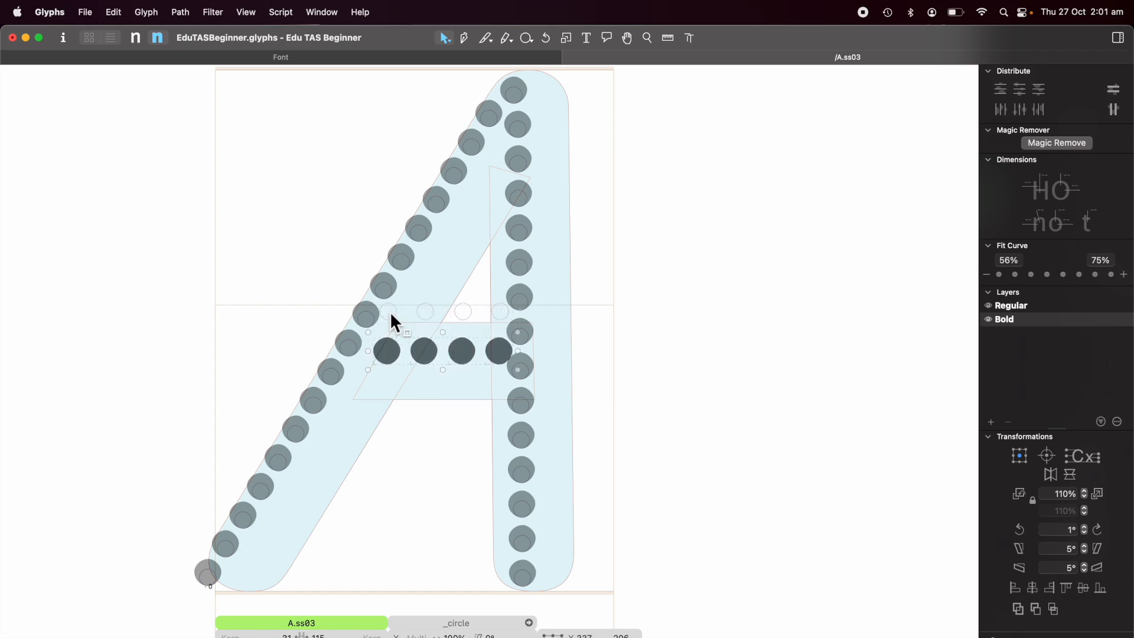
pyautogui.press('Left')
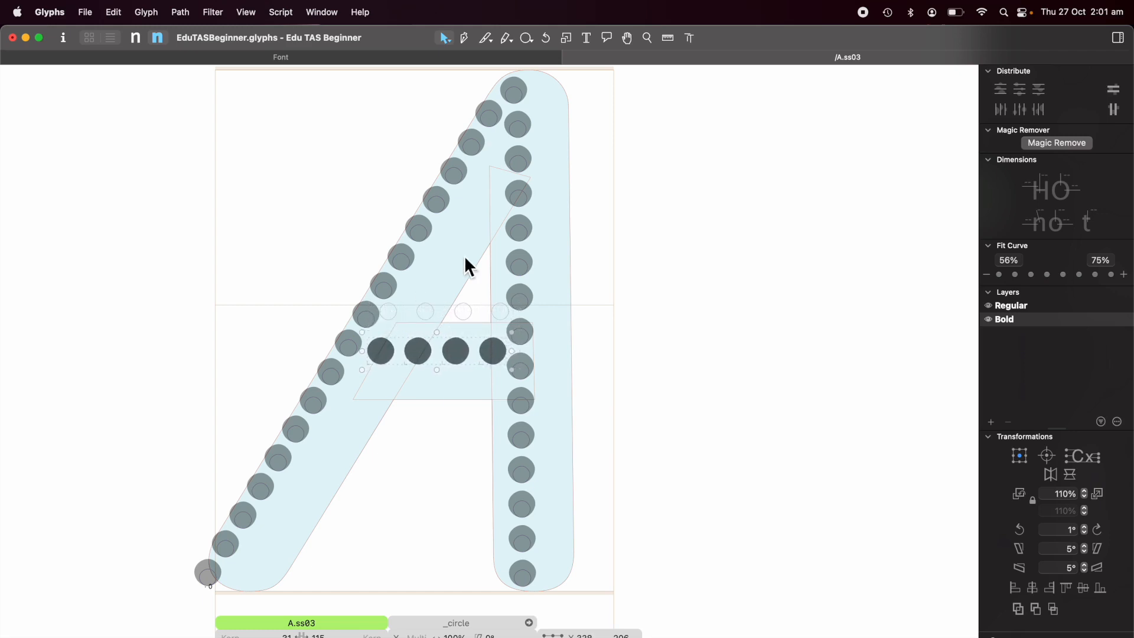
pyautogui.click(569, 107)
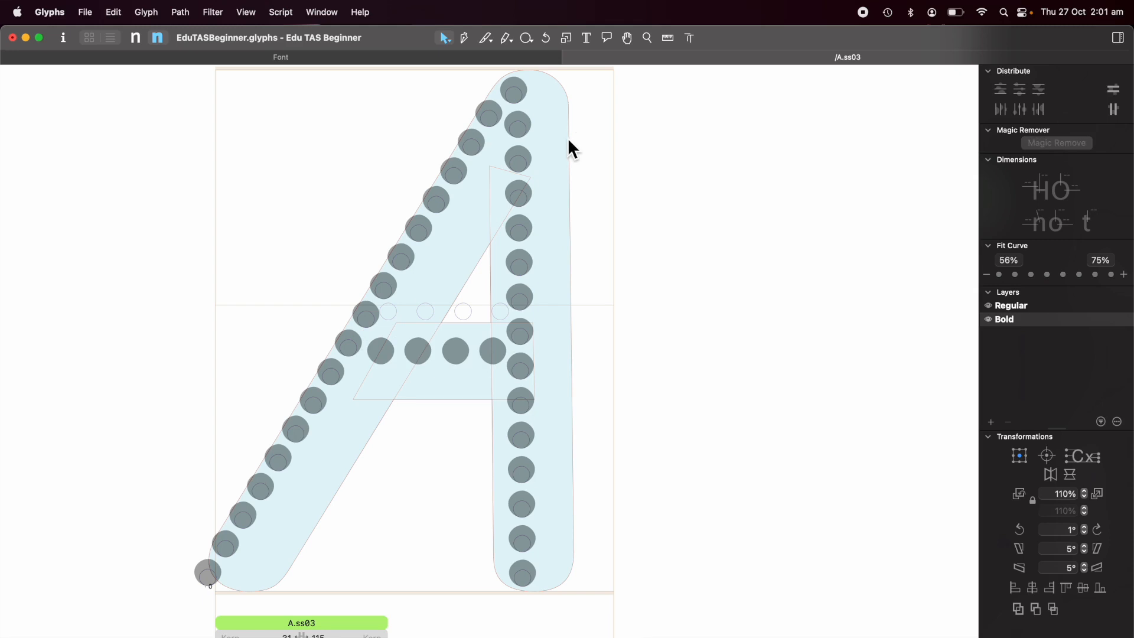
# Select everything in the Bold master and nudge it slightly to the right.
pyautogui.press('super+a')
pyautogui.press('Right')
pyautogui.press('Right')
pyautogui.press('Right')
pyautogui.press('Right')
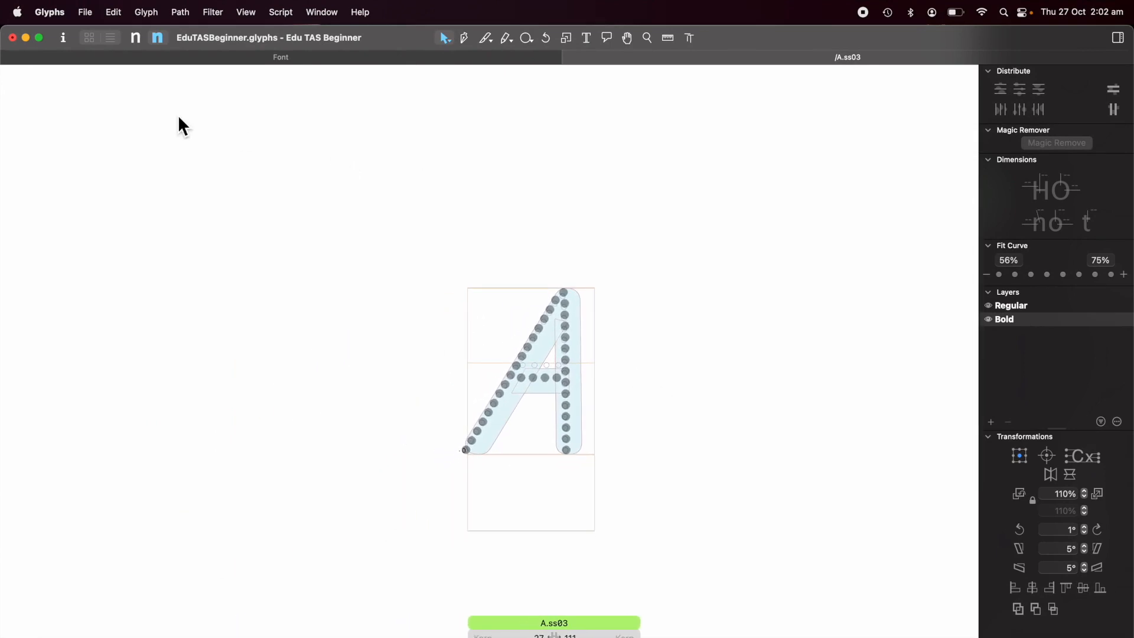
# Preview the dotted A.ss03 in the Regular and Bold masters, then return to the font overview.
pyautogui.click(134, 39)
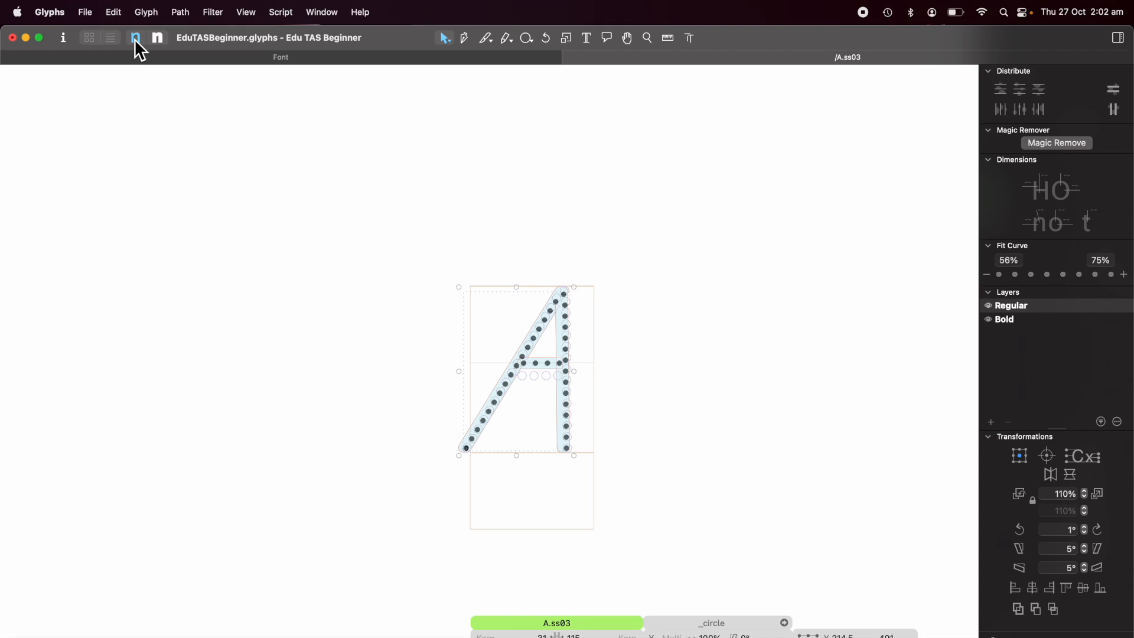
pyautogui.click(12, 637)
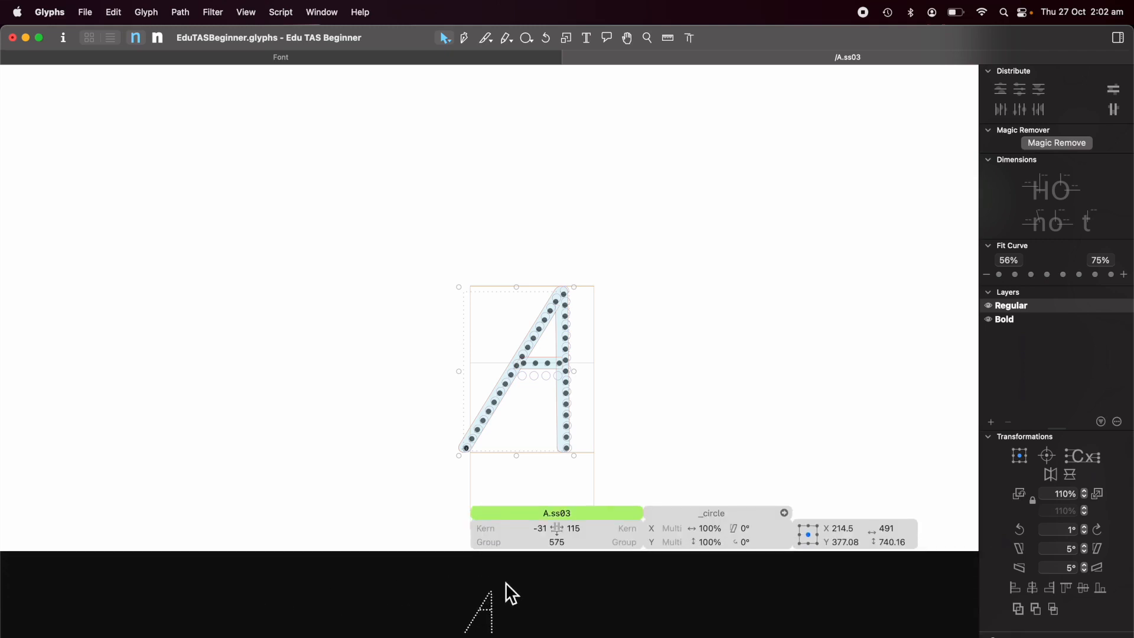
pyautogui.click(131, 637)
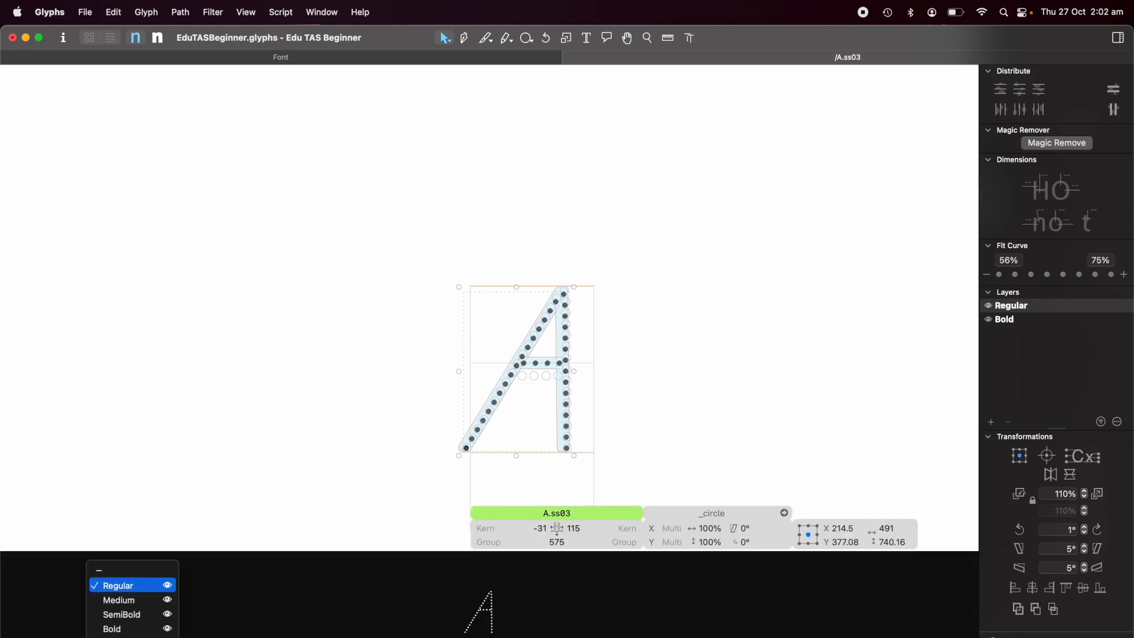
pyautogui.click(131, 637)
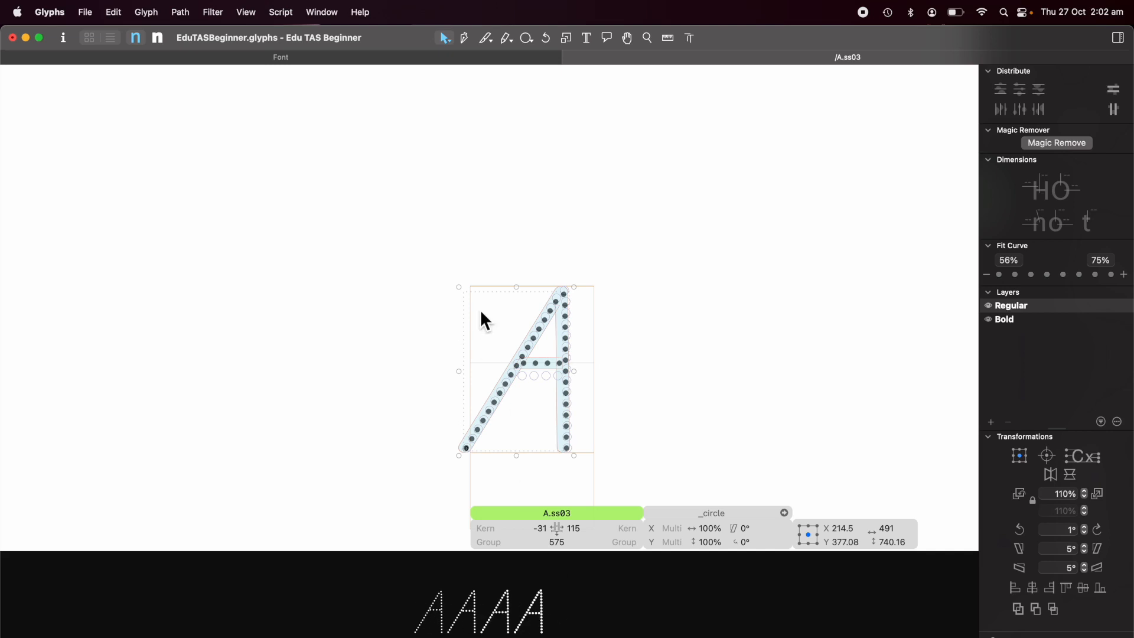
pyautogui.click(160, 39)
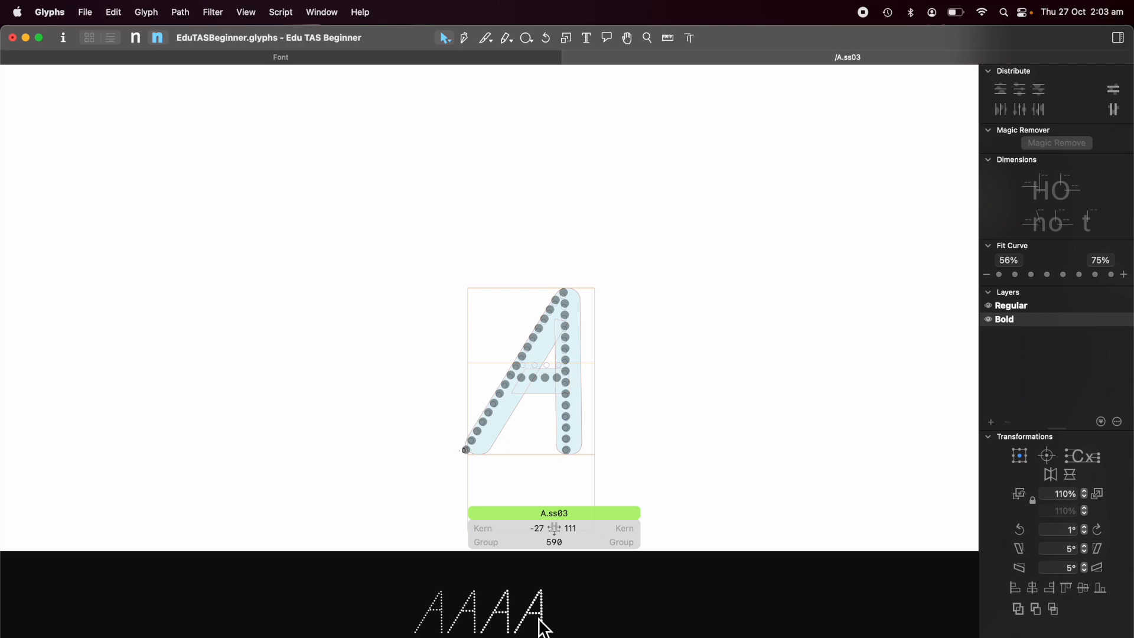
pyautogui.click(472, 59)
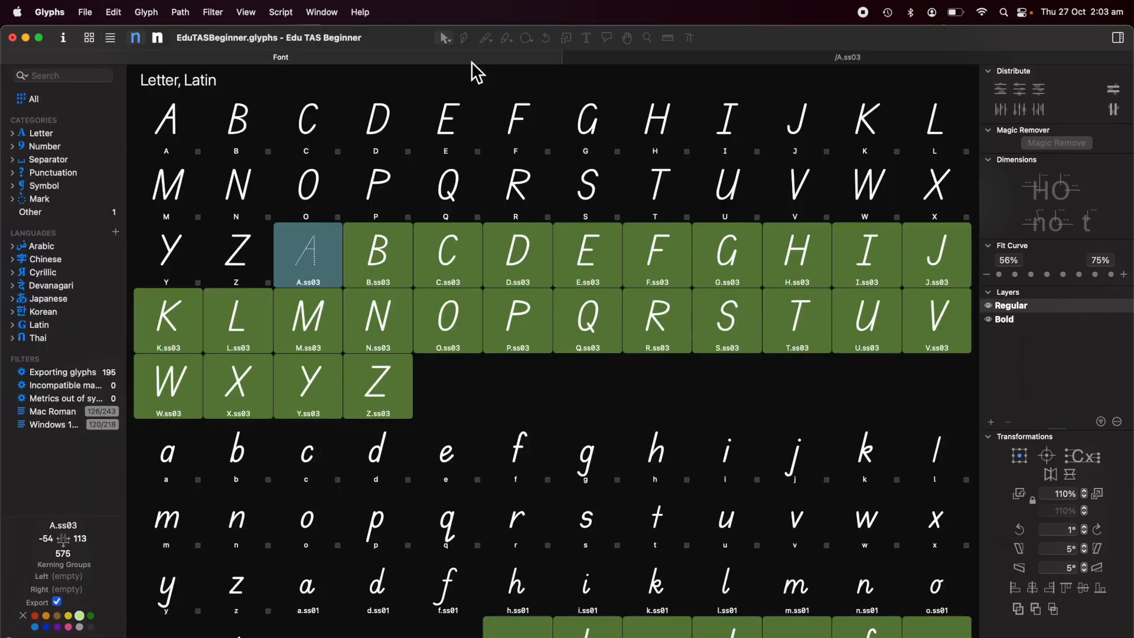
pyautogui.click(384, 275)
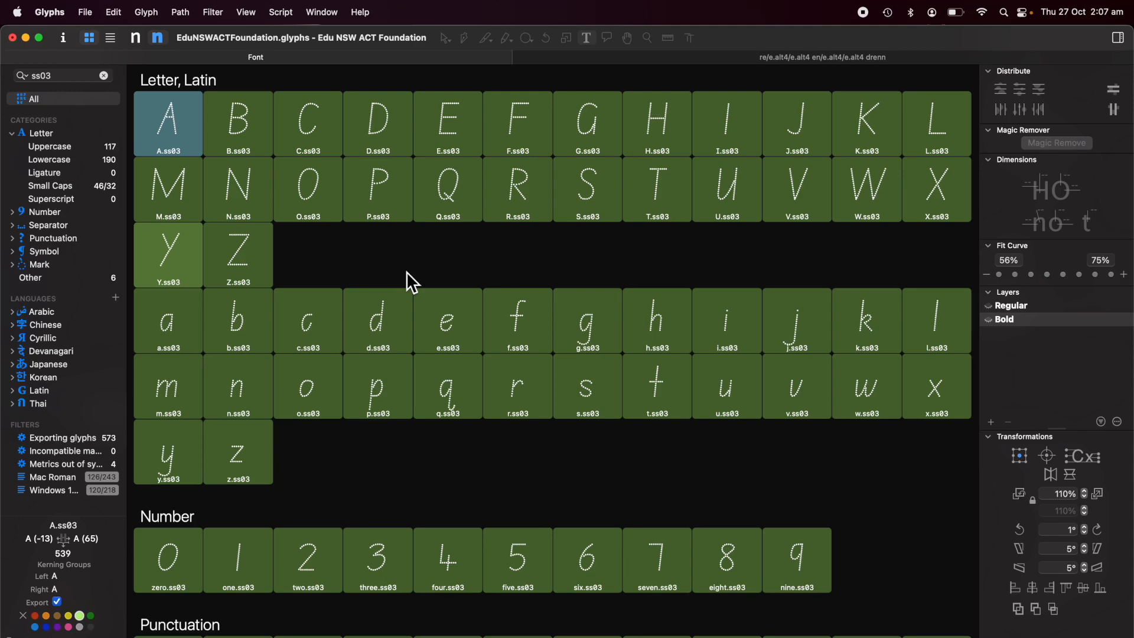
# In Edu NSW ACT Foundation, update the metrics of yen.ss03 and review the ss03 glyphs in the Regular master.
pyautogui.scroll(-10, 387, 431)
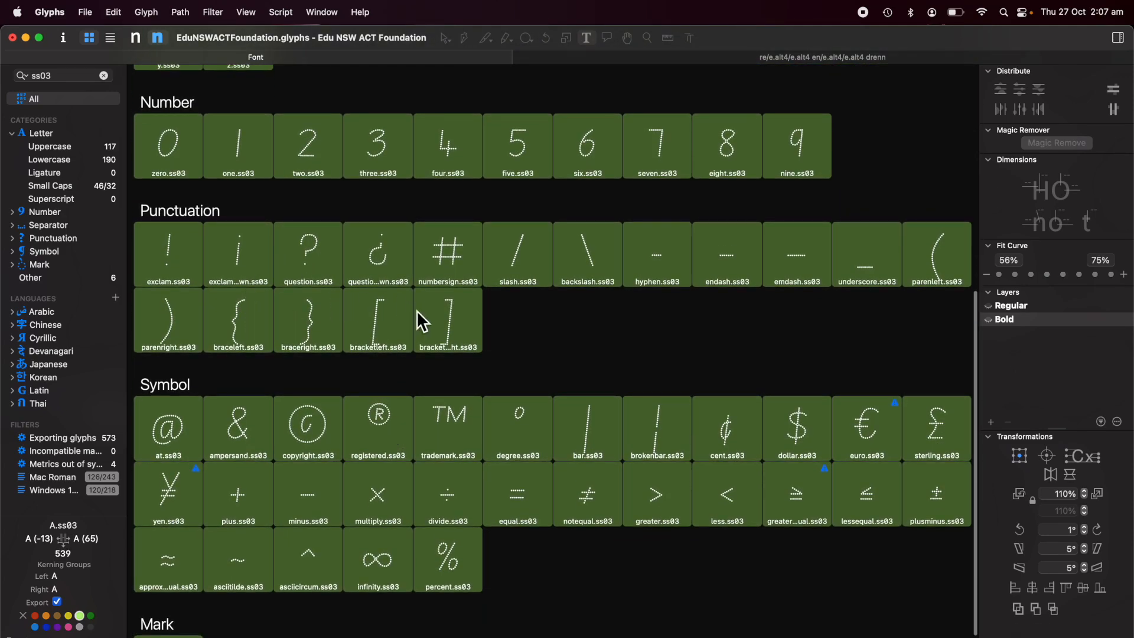
pyautogui.scroll(-2, 300, 436)
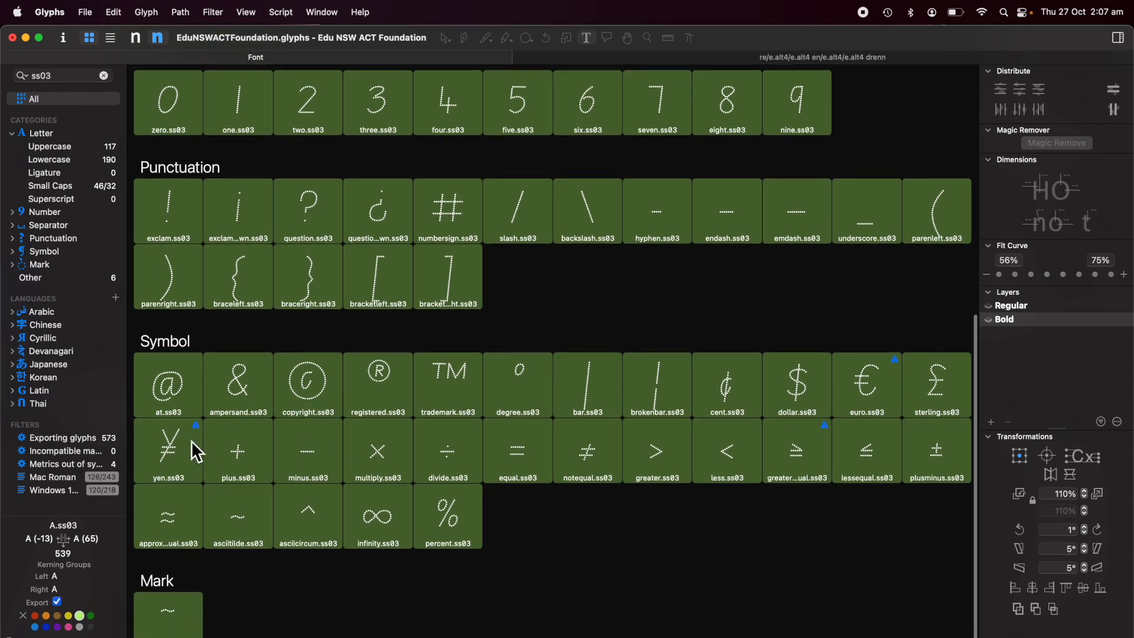
pyautogui.click(171, 458)
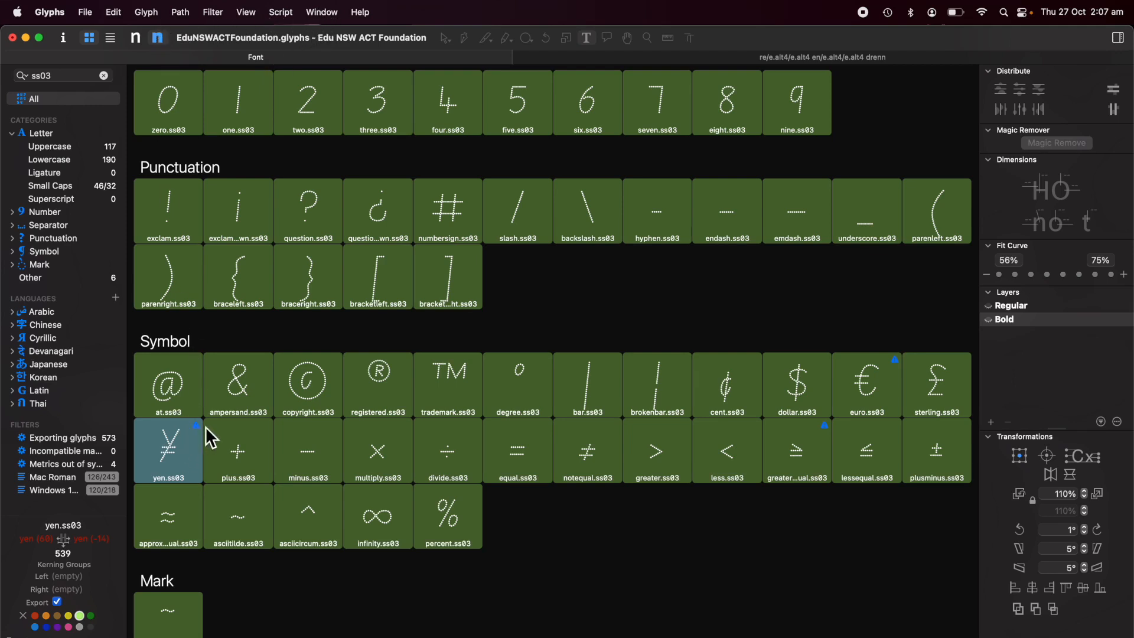
pyautogui.click(148, 13)
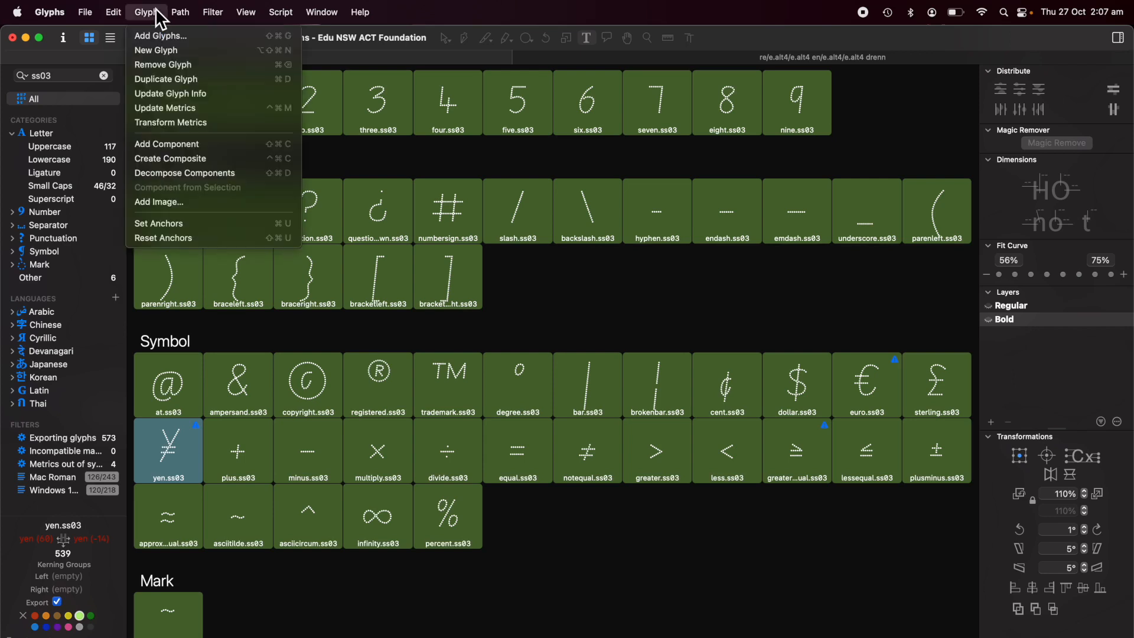
pyautogui.click(161, 110)
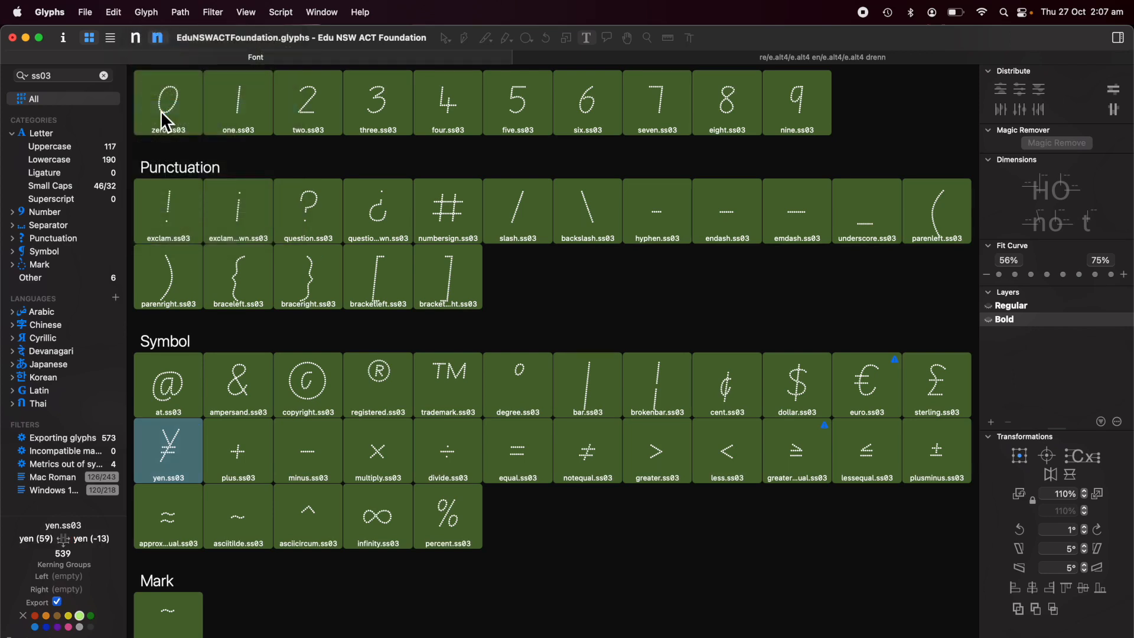
pyautogui.click(137, 40)
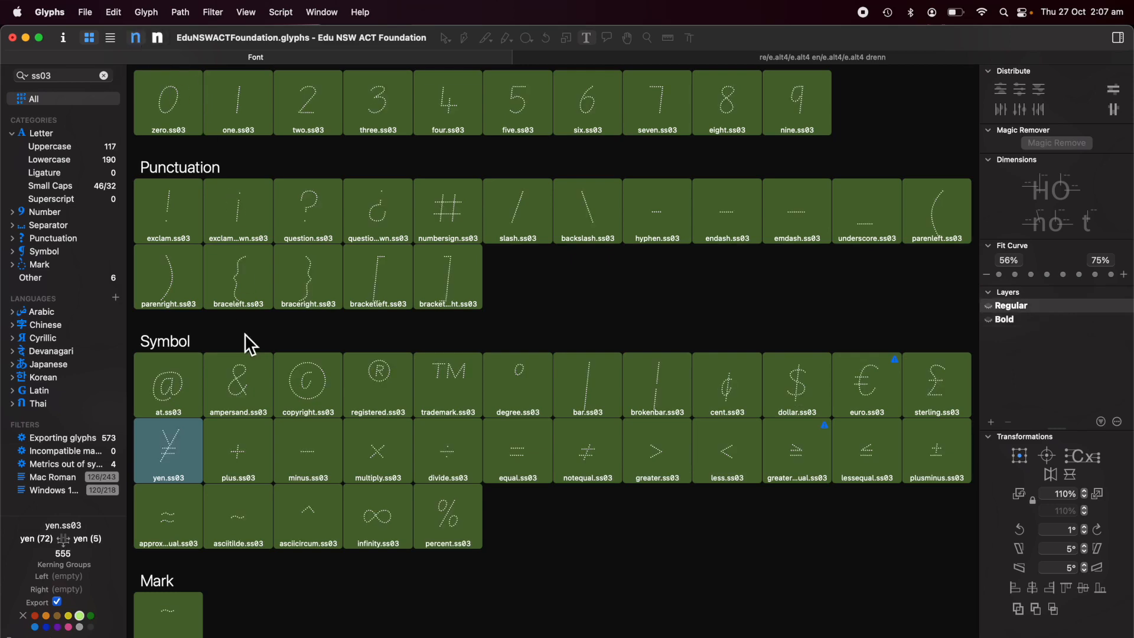
pyautogui.scroll(8, 244, 333)
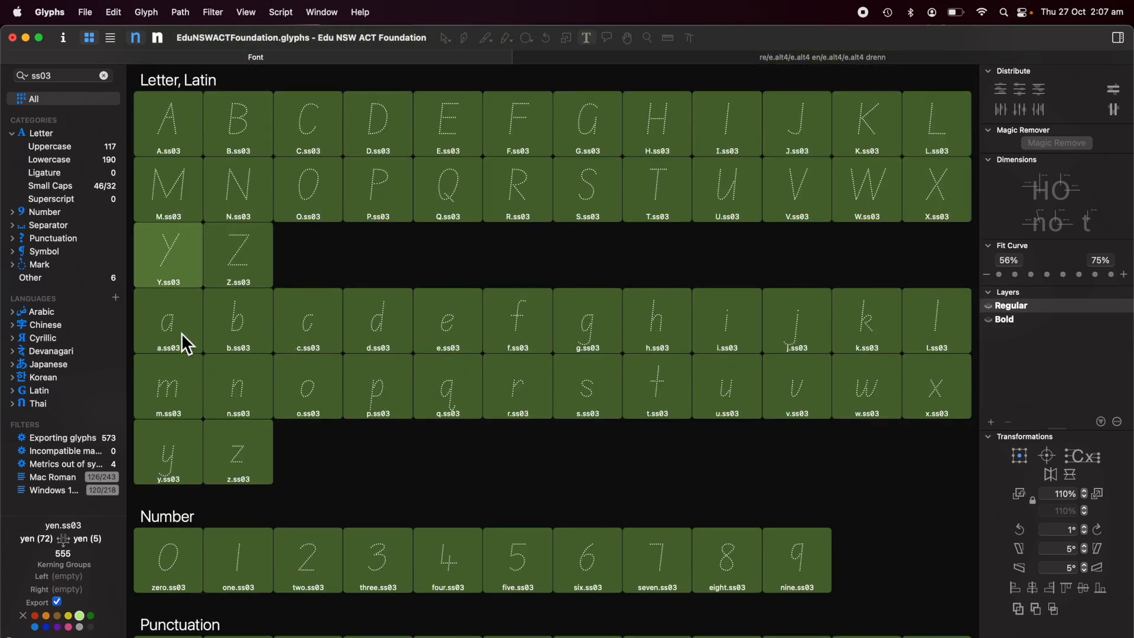
# Open all lowercase ss03 glyphs, a to z, together in an edit tab and break the line after p.
pyautogui.click(172, 333)
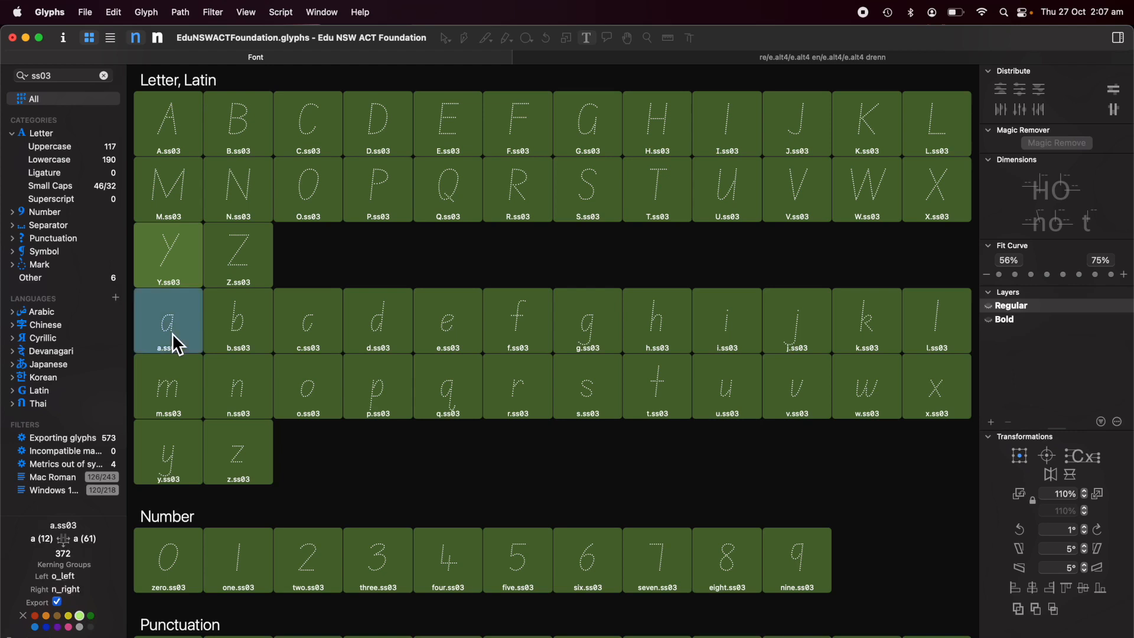
pyautogui.keyDown('shift'); pyautogui.click(246, 456); pyautogui.keyUp('shift')
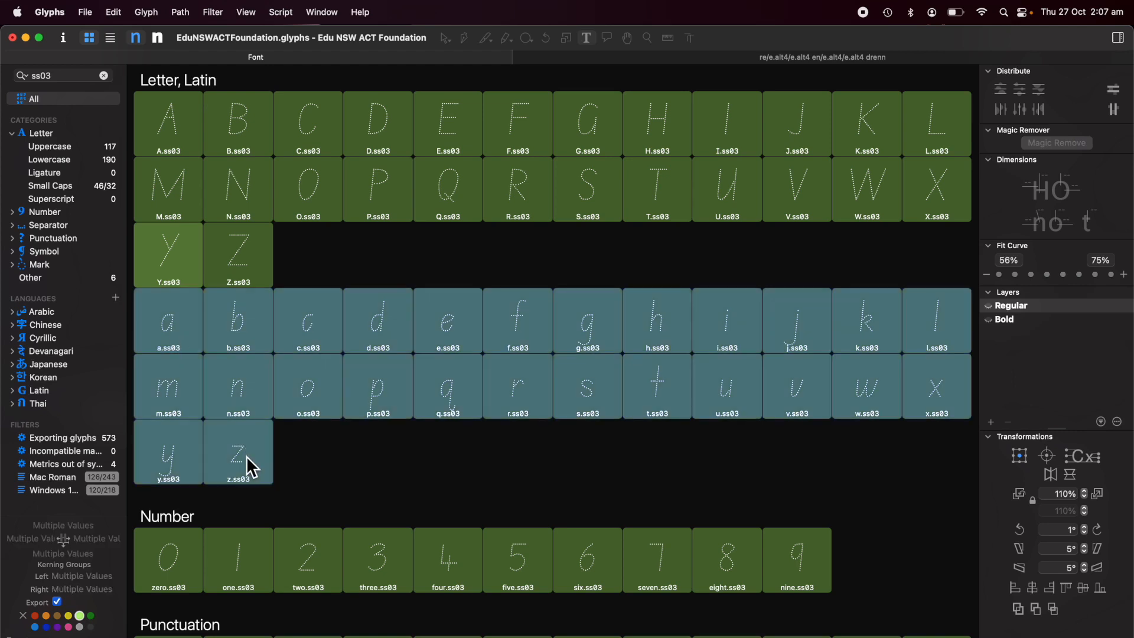
pyautogui.doubleClick(177, 323)
pyautogui.scroll(-5, 453, 300)
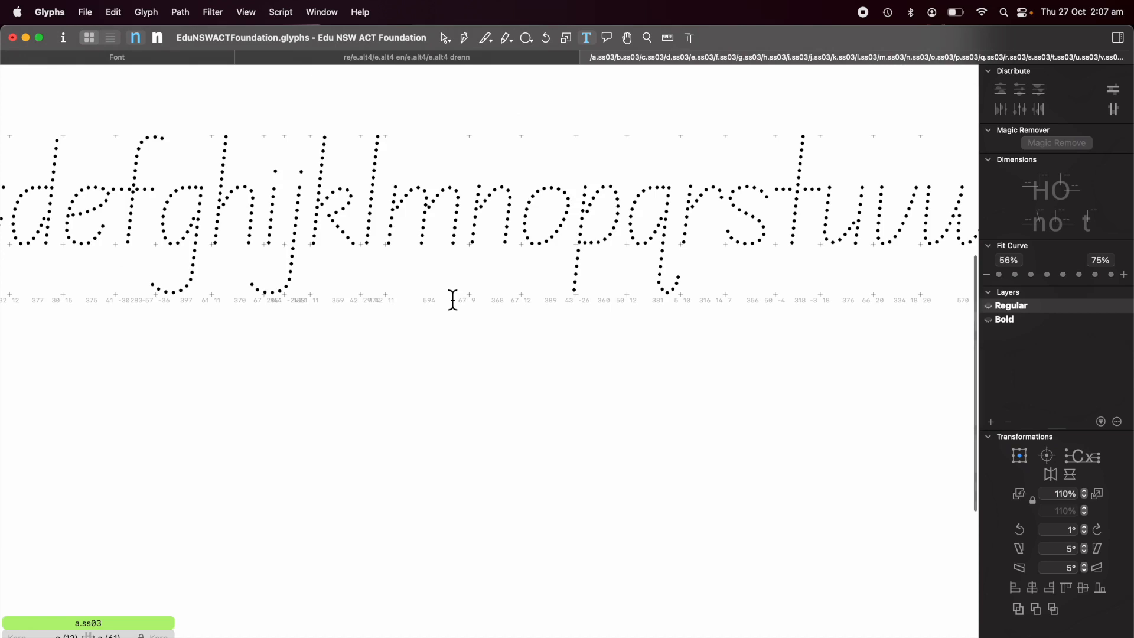
pyautogui.scroll(-5, 452, 300)
pyautogui.scroll(5, 452, 301)
pyautogui.scroll(-3, 452, 300)
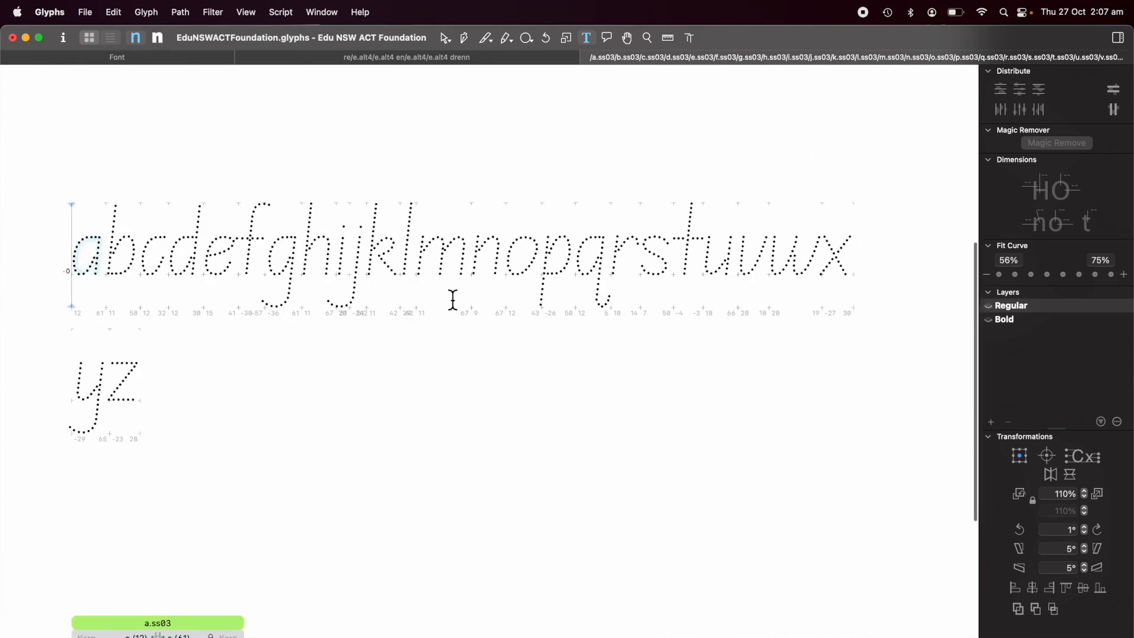
pyautogui.hscroll(-5, 494, 326)
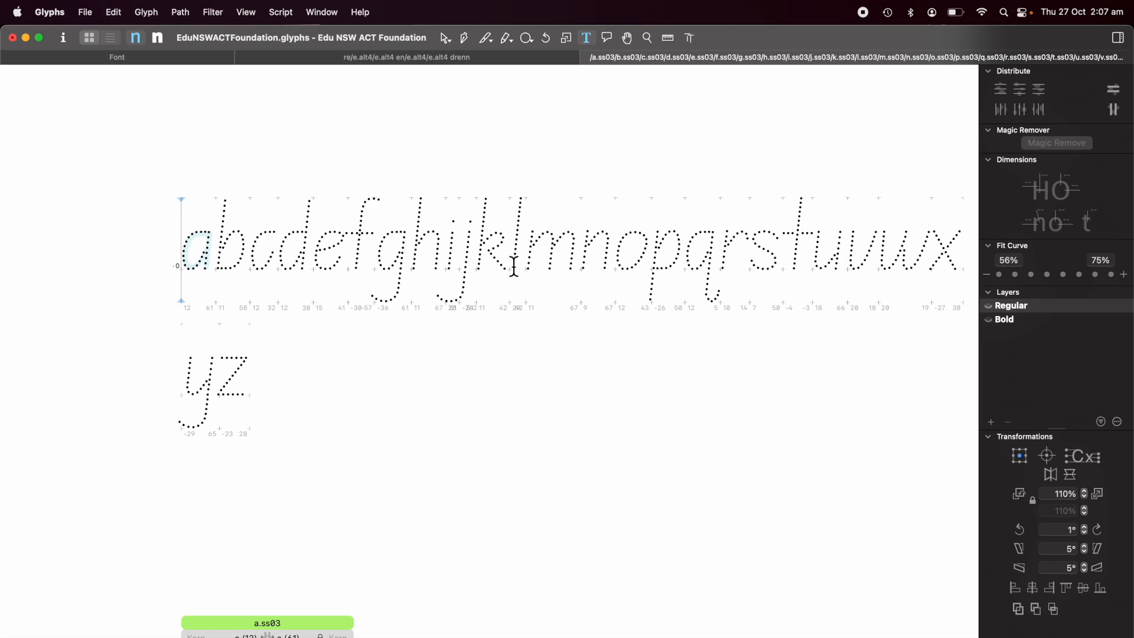
pyautogui.click(686, 259)
pyautogui.press('Return')
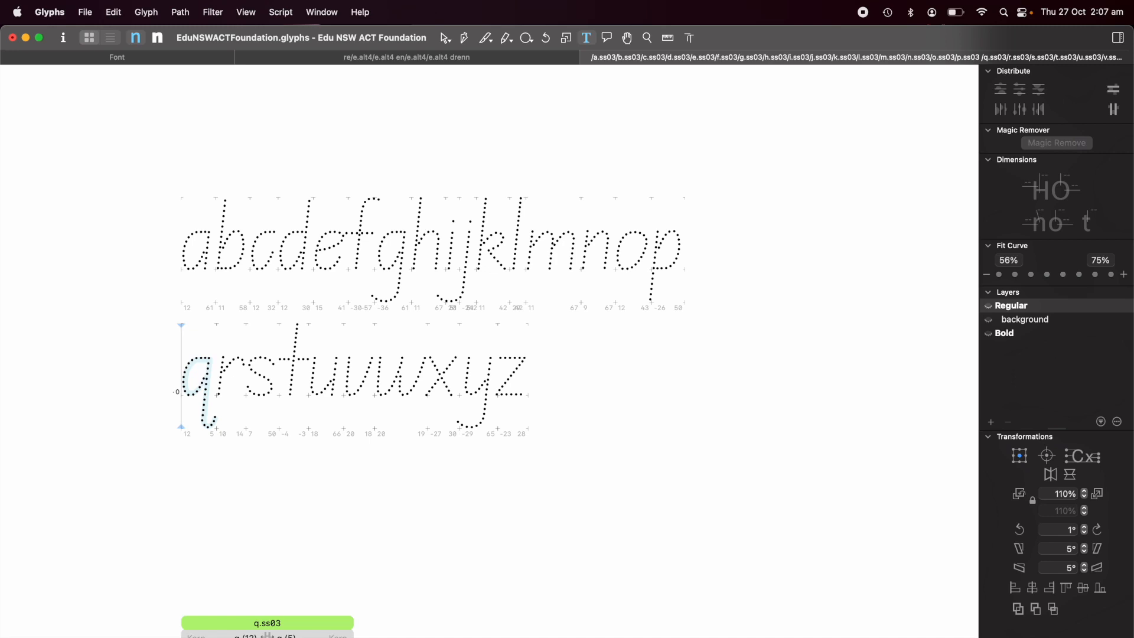
pyautogui.press('super+plus')
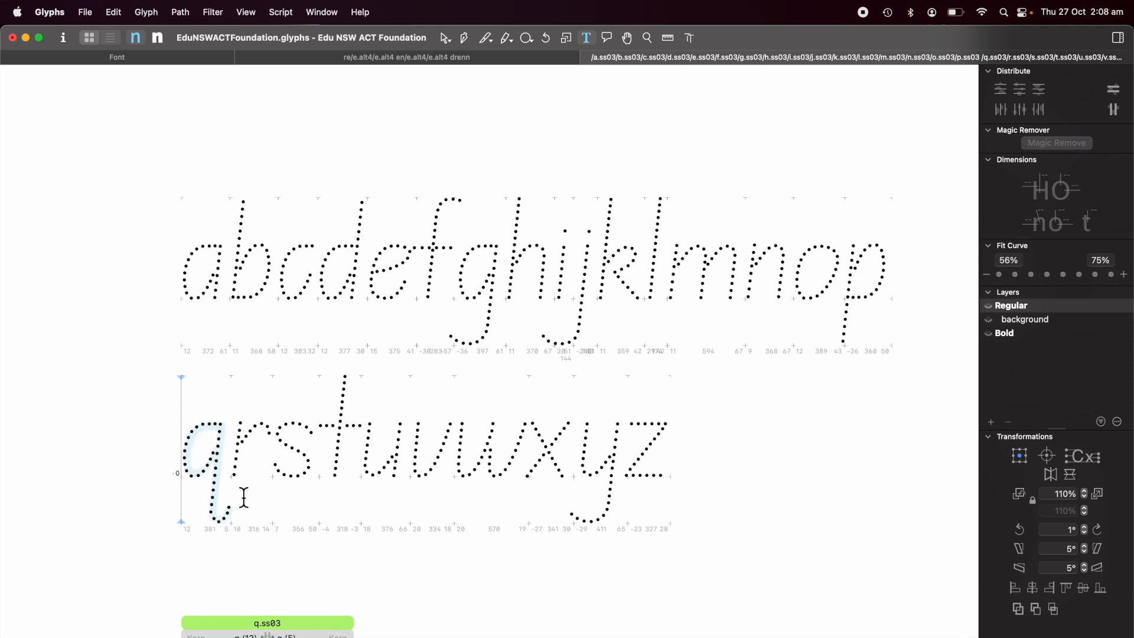
# Show the lowercase ss03 glyphs in the Bold master and open the preview at the SemiBold instance.
pyautogui.click(692, 463)
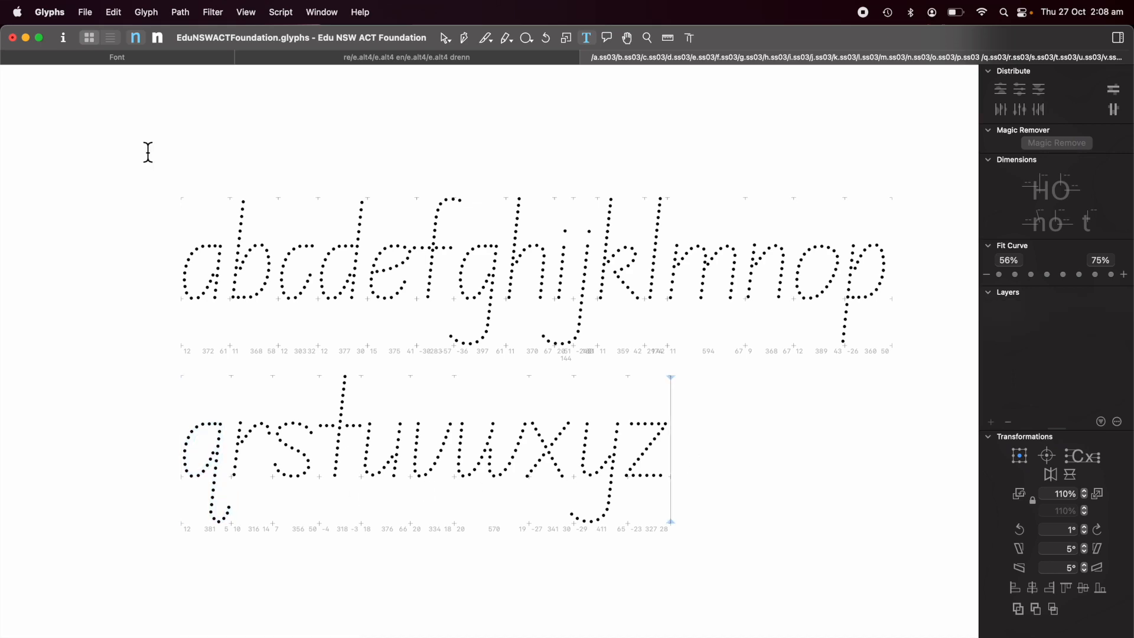
pyautogui.click(157, 38)
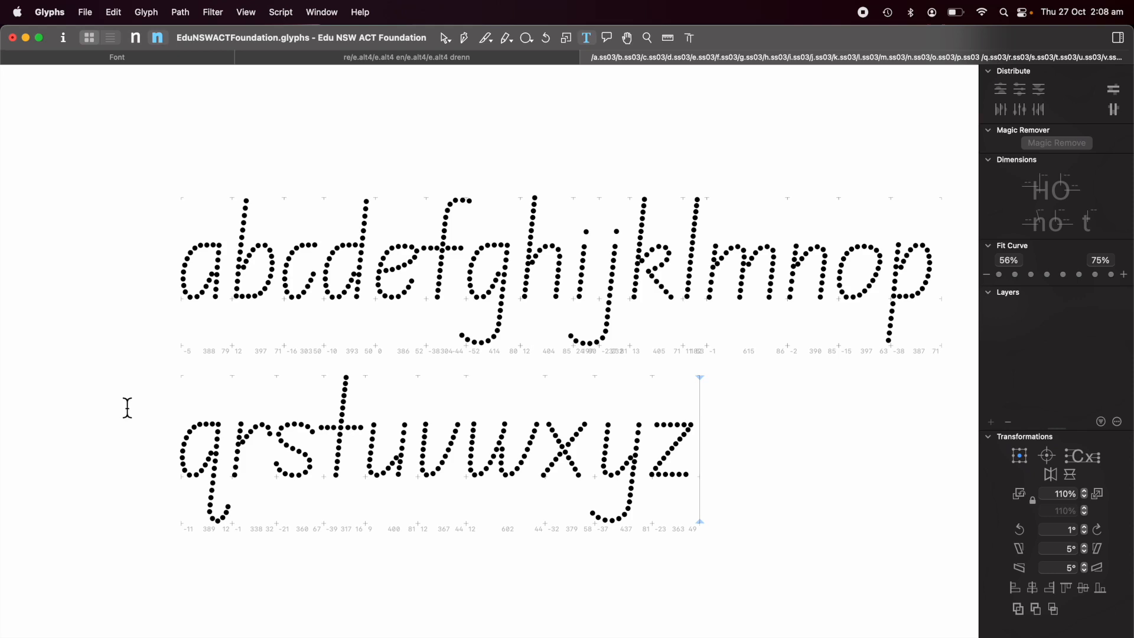
pyautogui.click(102, 637)
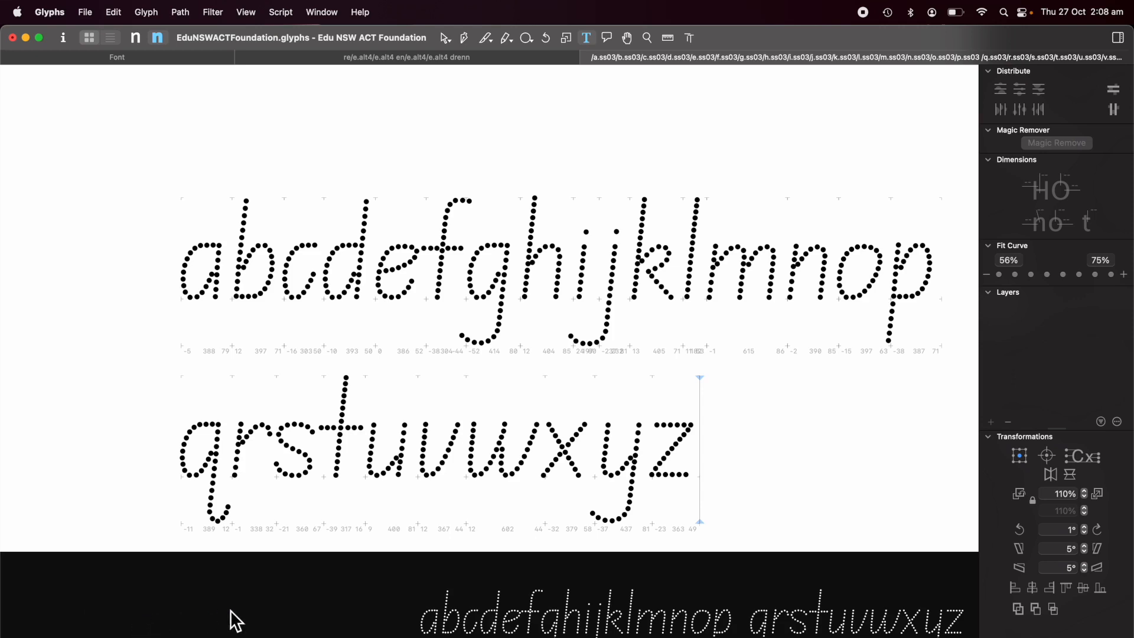
pyautogui.click(133, 600)
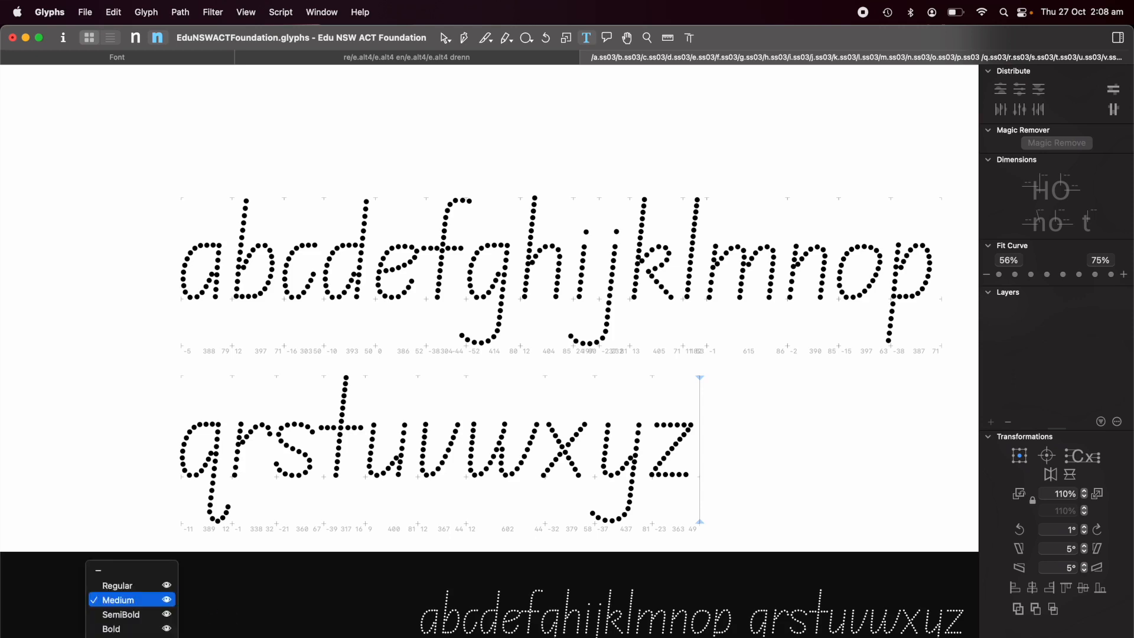
pyautogui.click(135, 617)
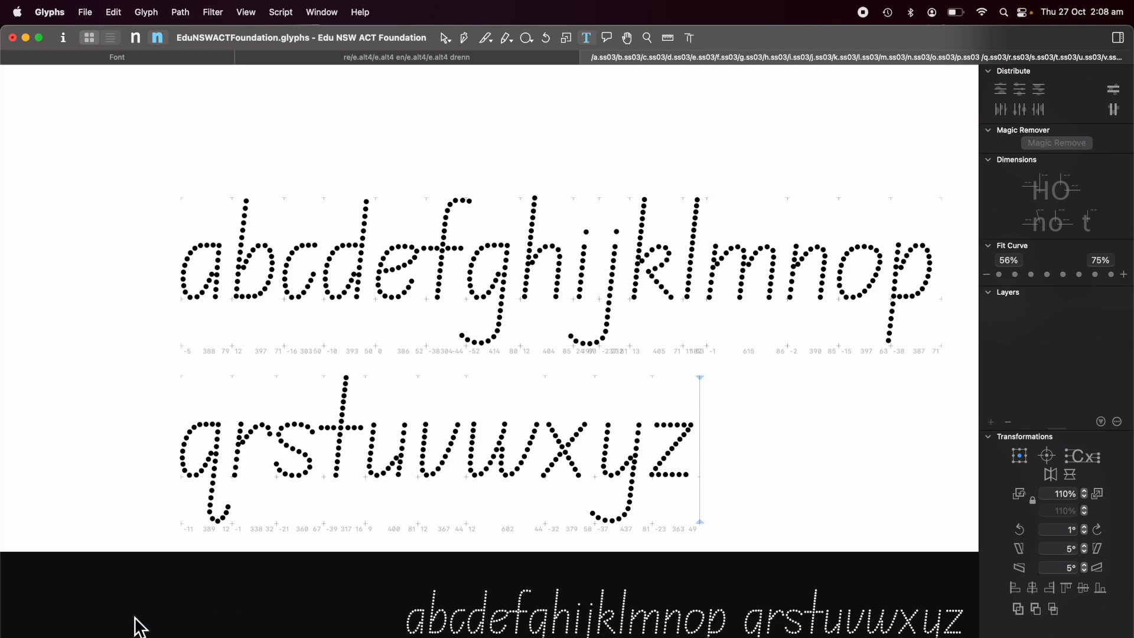
# Switch the preview to the Regular instance, shrink the preview pane and return to the Regular master.
pyautogui.moveTo(157, 634)
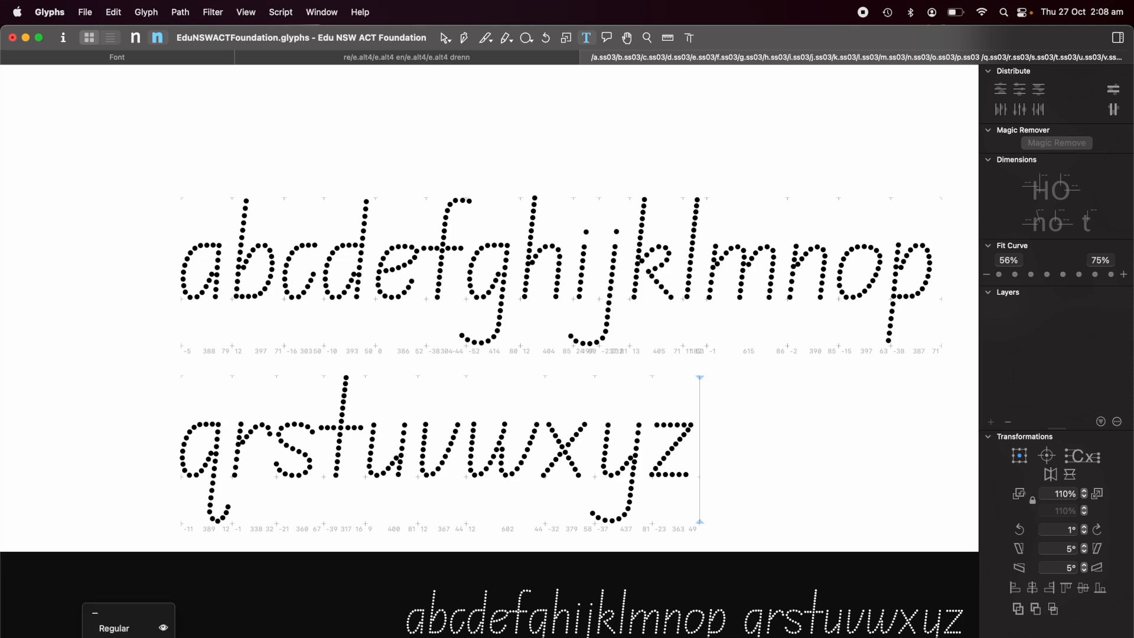
pyautogui.click(129, 628)
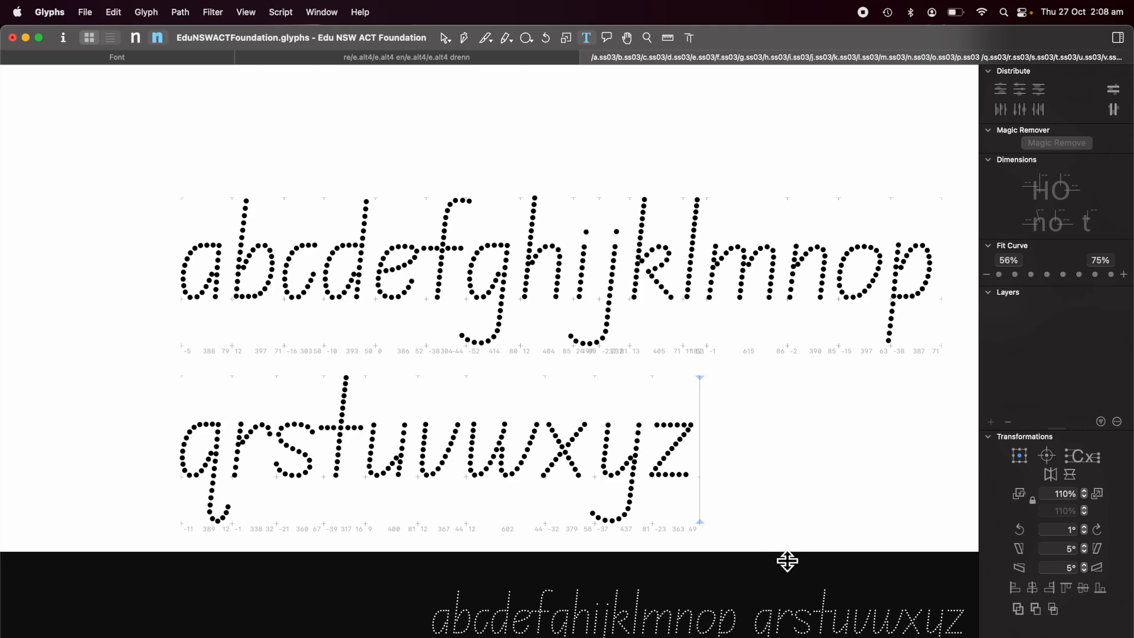
pyautogui.moveTo(787, 560); pyautogui.dragTo(789, 626)
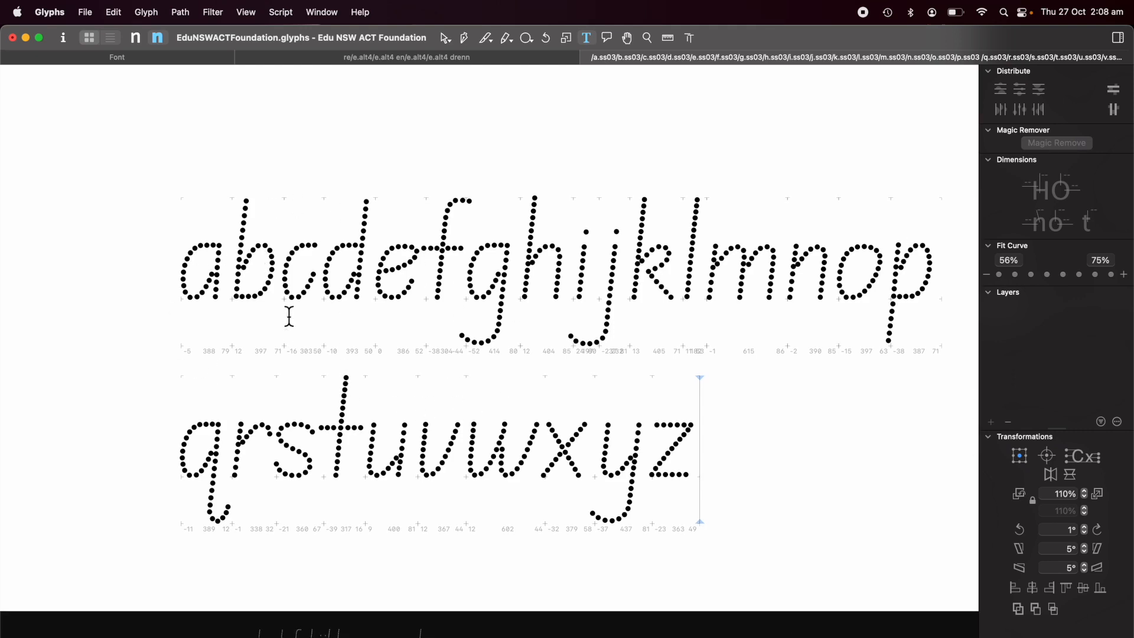
pyautogui.click(138, 39)
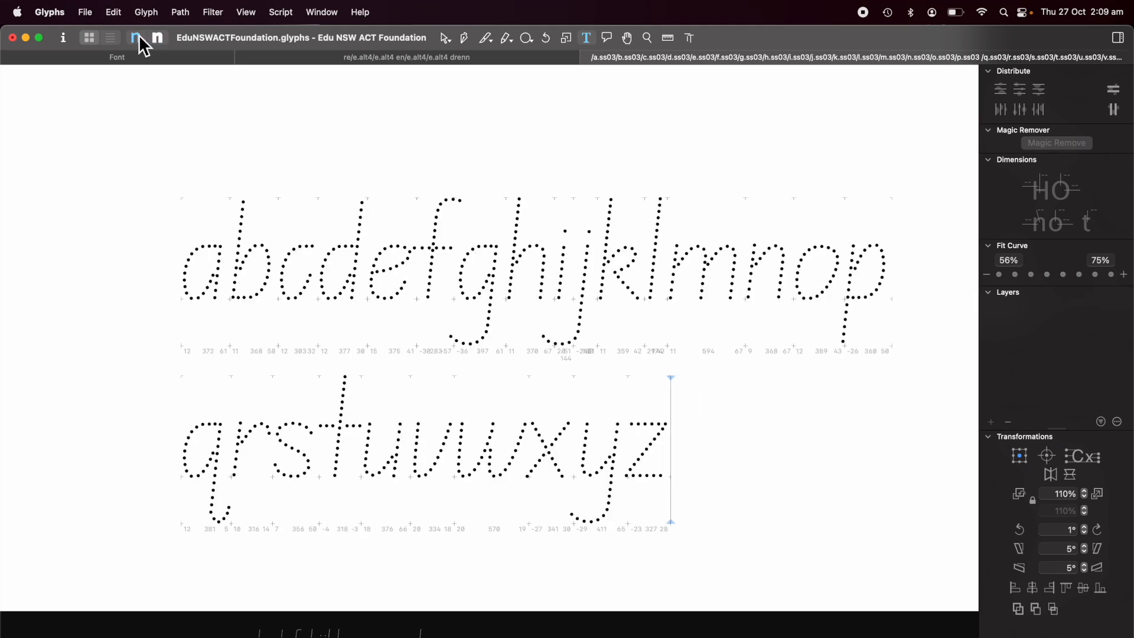
# Open Font Info and review the ss03 feature code and its Dotted feature name under Features.
pyautogui.click(64, 38)
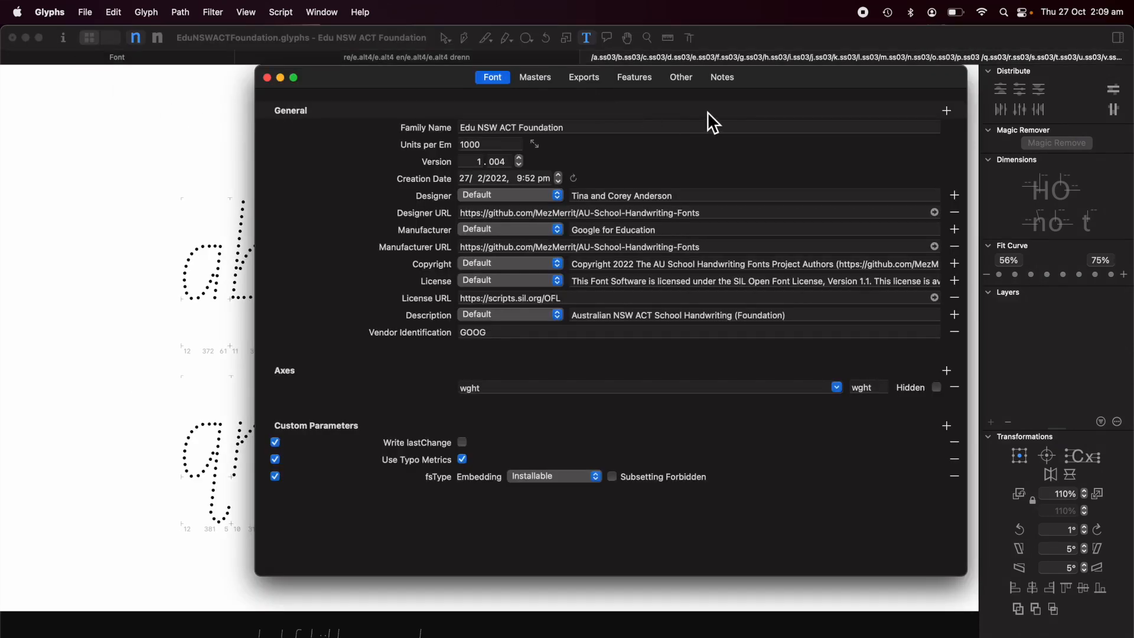
pyautogui.click(634, 77)
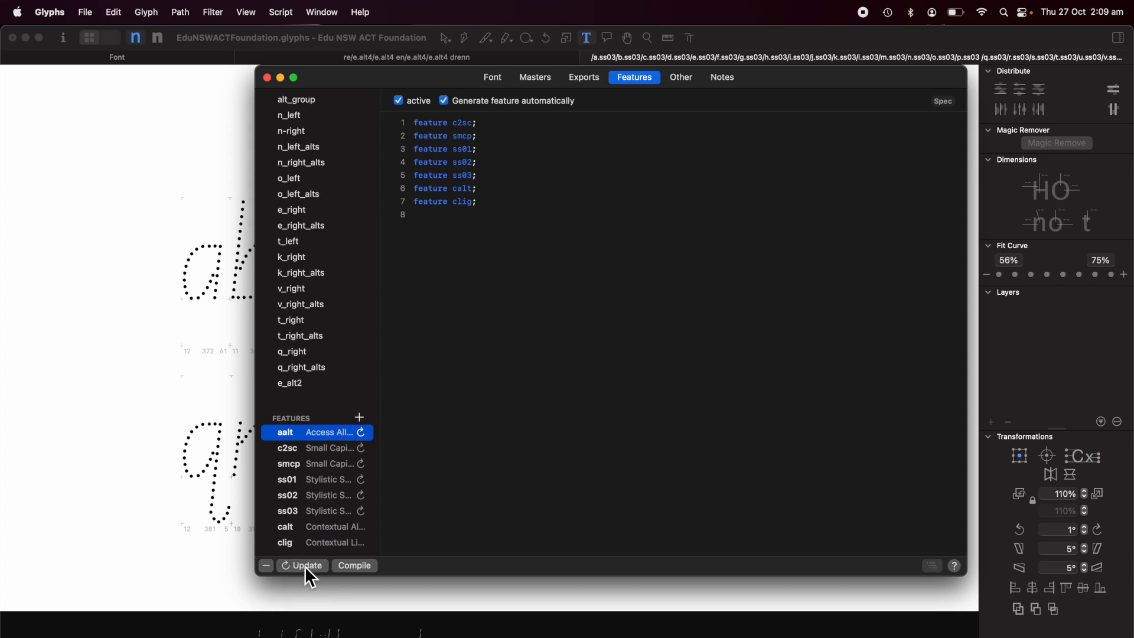
pyautogui.click(319, 511)
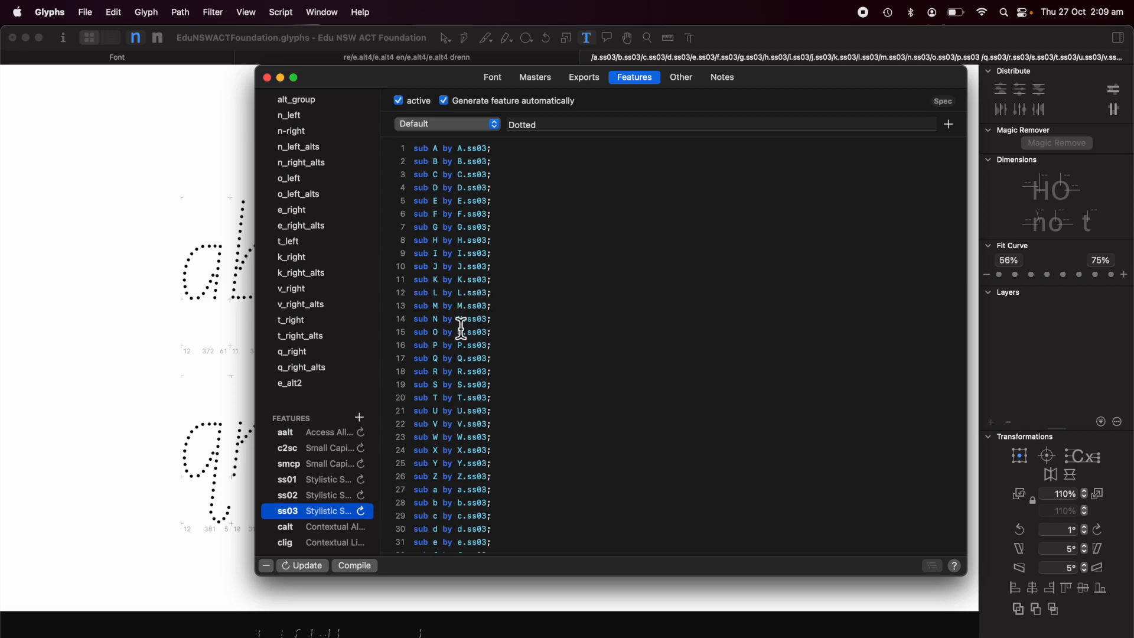
pyautogui.scroll(-3, 460, 361)
pyautogui.scroll(-4, 461, 361)
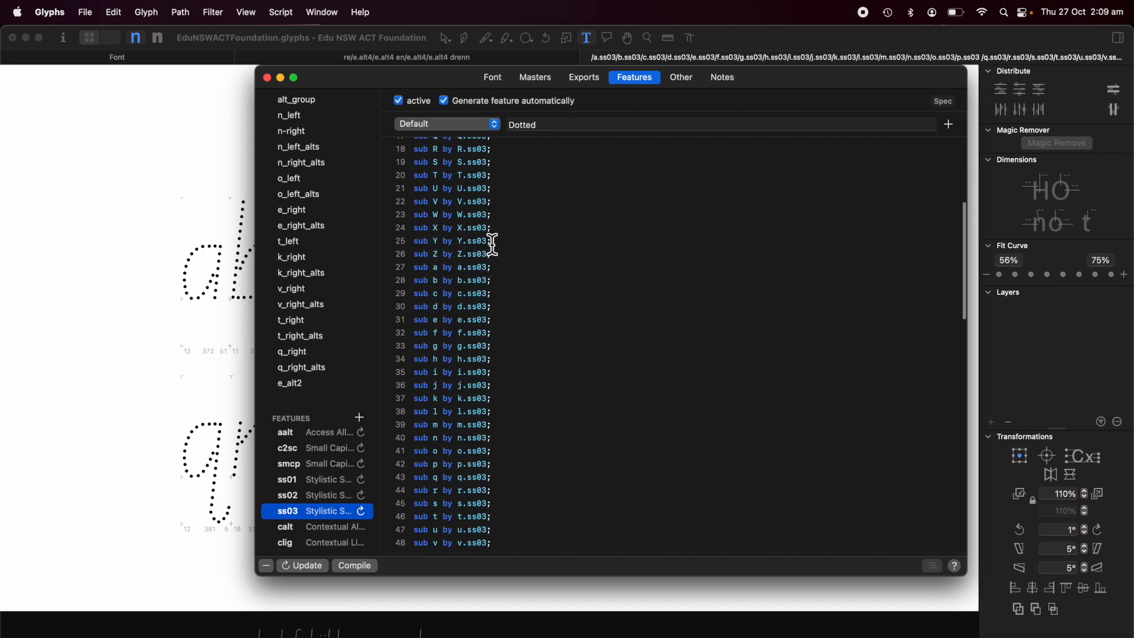
pyautogui.scroll(5, 543, 328)
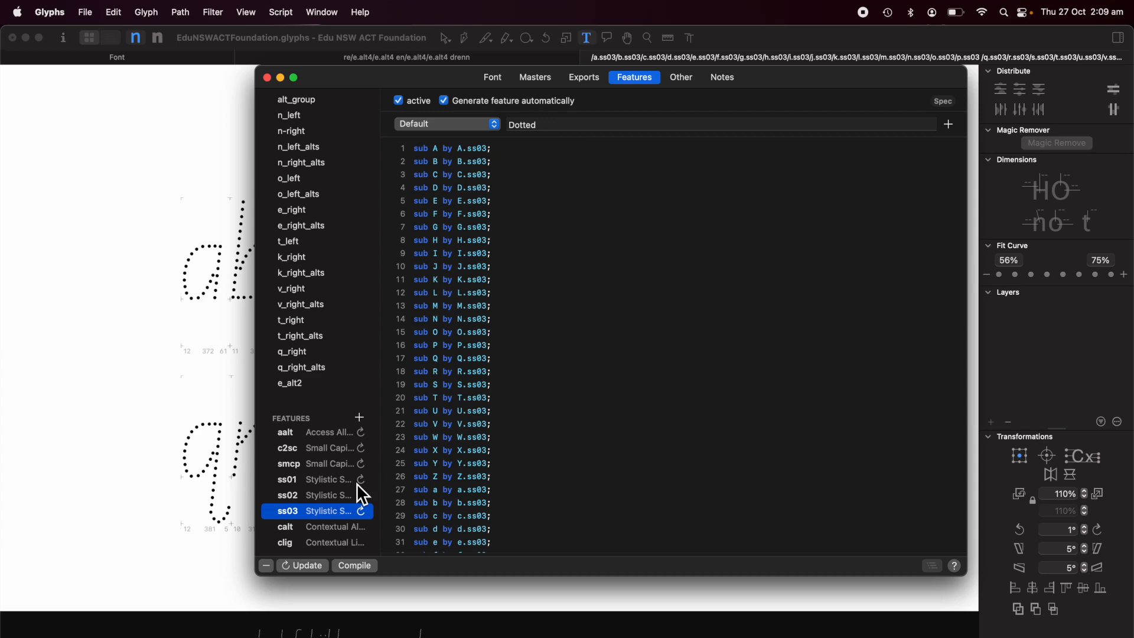
pyautogui.click(555, 133)
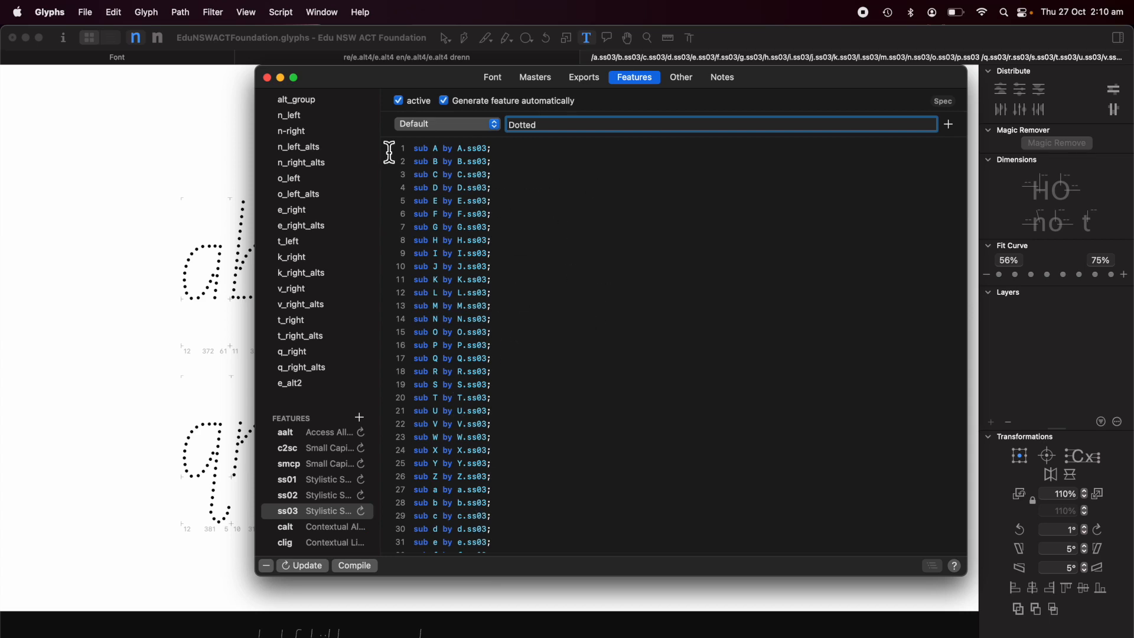
pyautogui.click(268, 79)
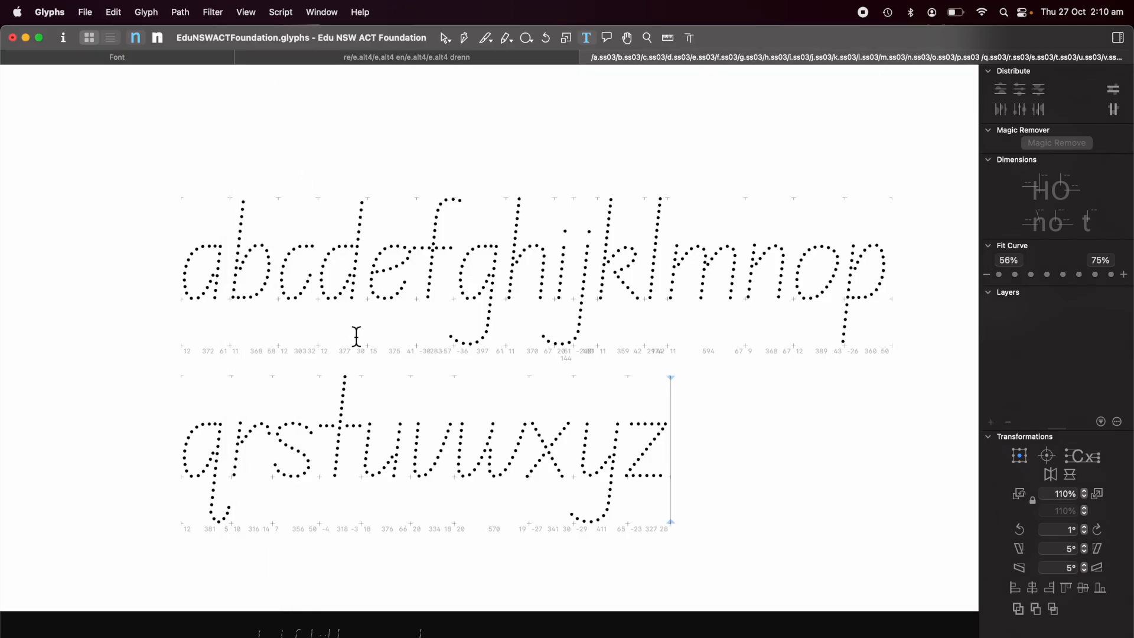